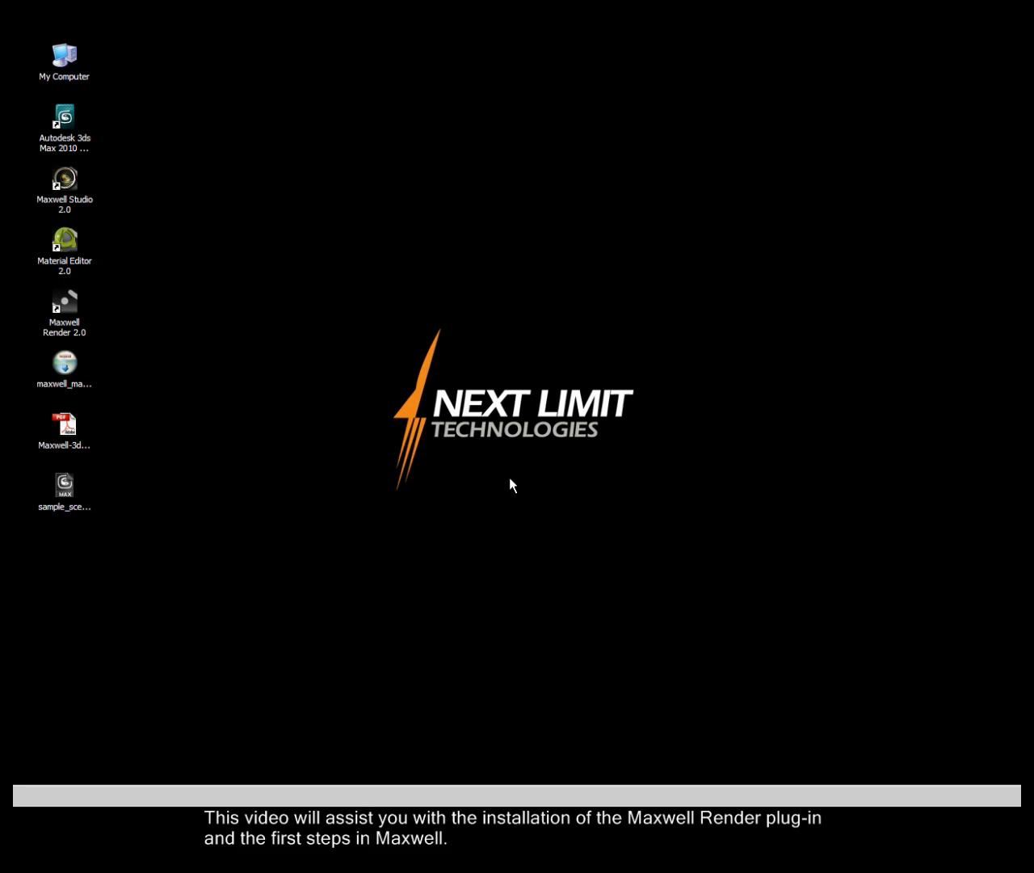
Launch maxwell_max_2.0.14.exe and accept the 3ds Max 2010 64-bit plug-in folder
{"action": "left_click", "coordinate": [77, 379]}
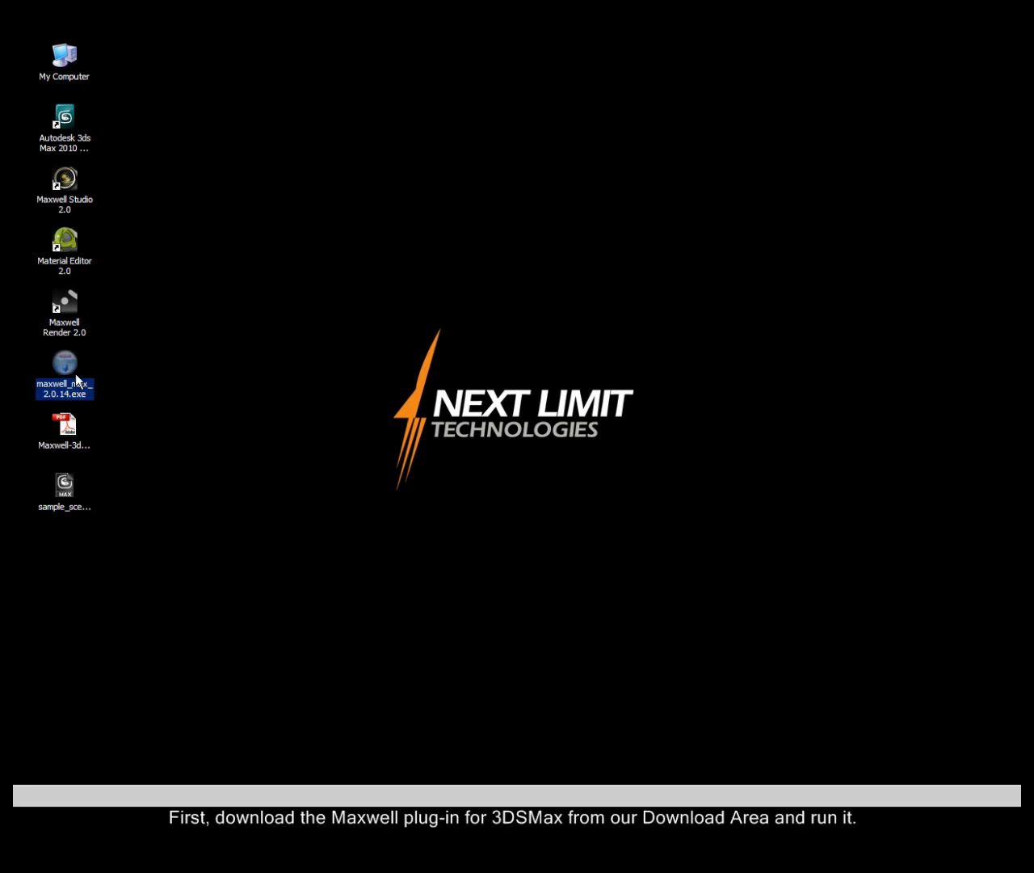
{"action": "double_click", "coordinate": [76, 379]}
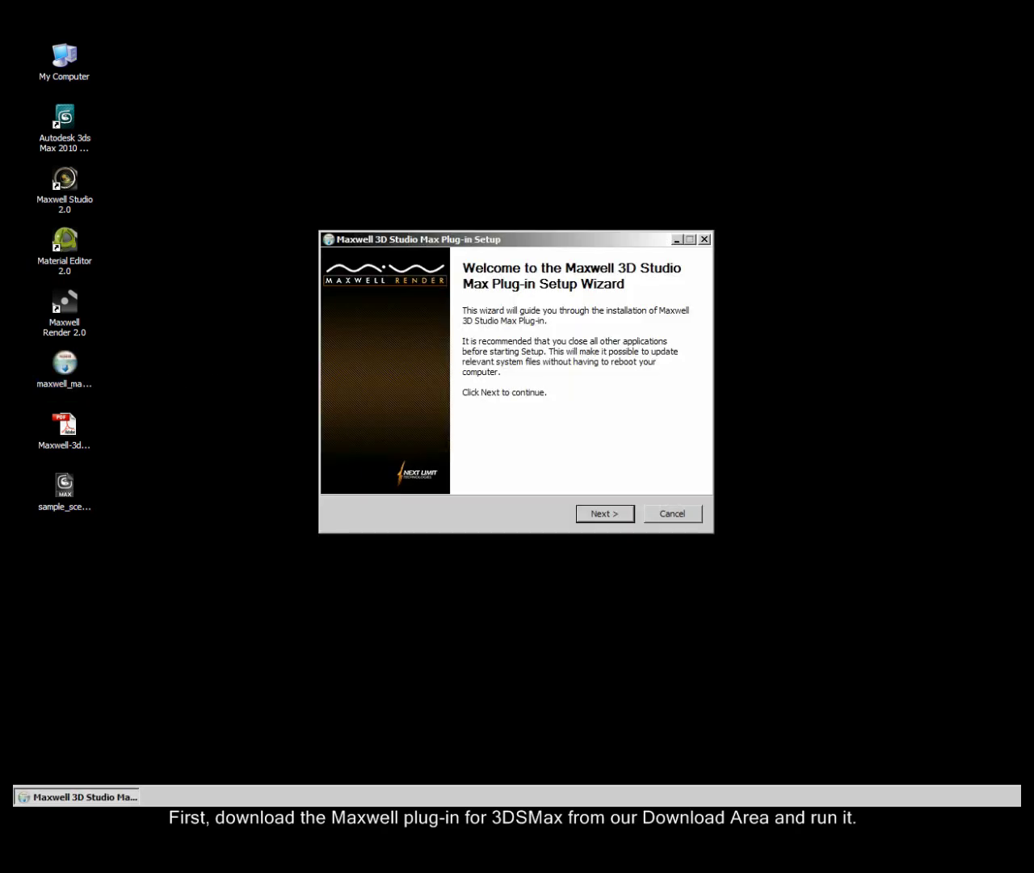
{"action": "left_click", "coordinate": [608, 515]}
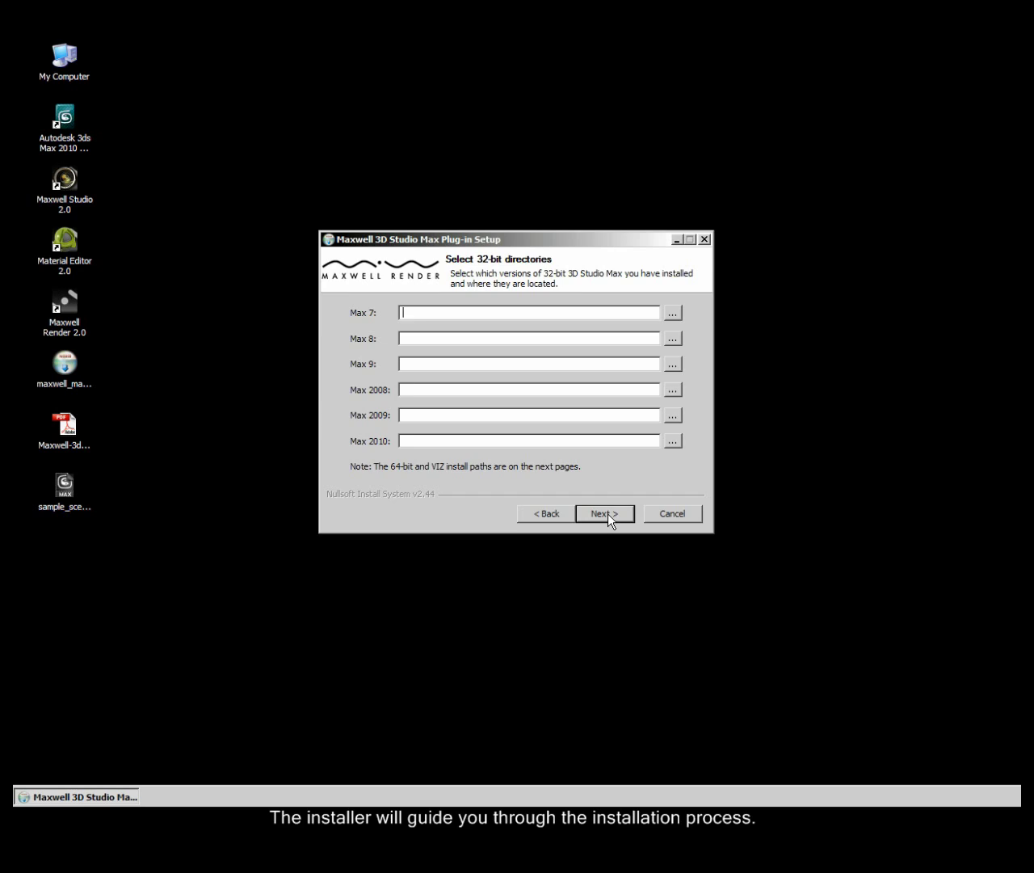
{"action": "left_click", "coordinate": [608, 513]}
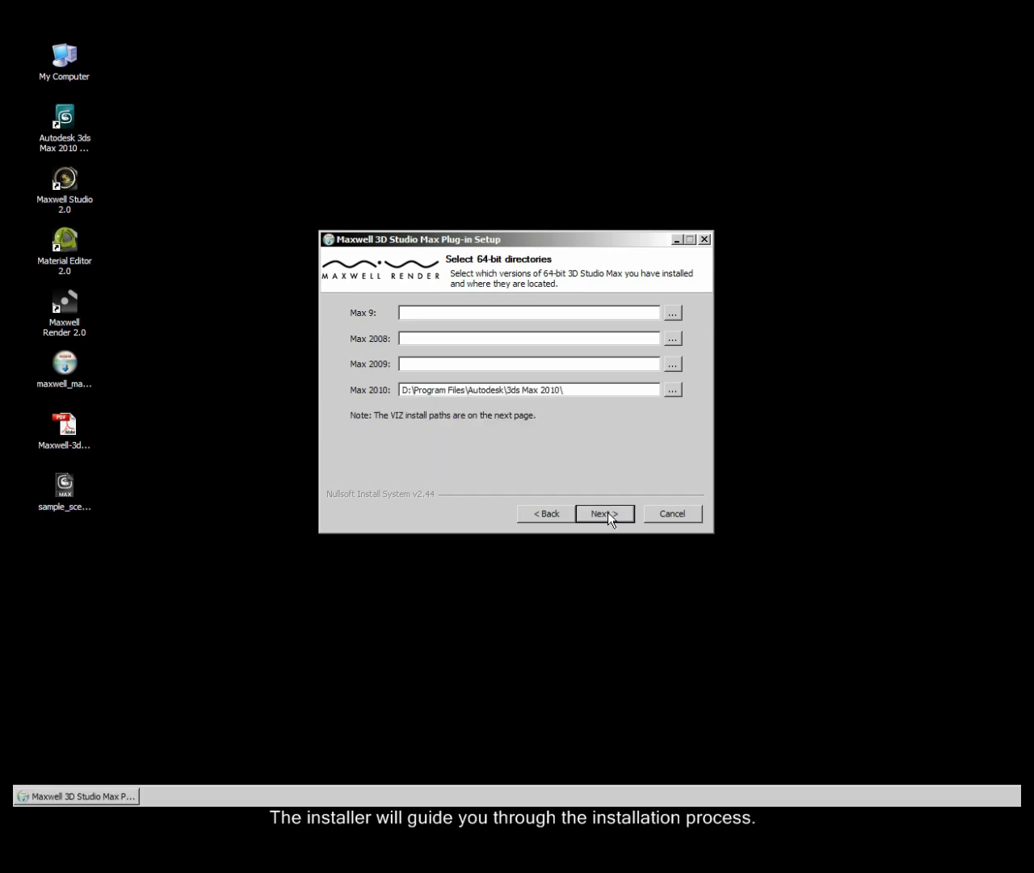
{"action": "left_click", "coordinate": [608, 514]}
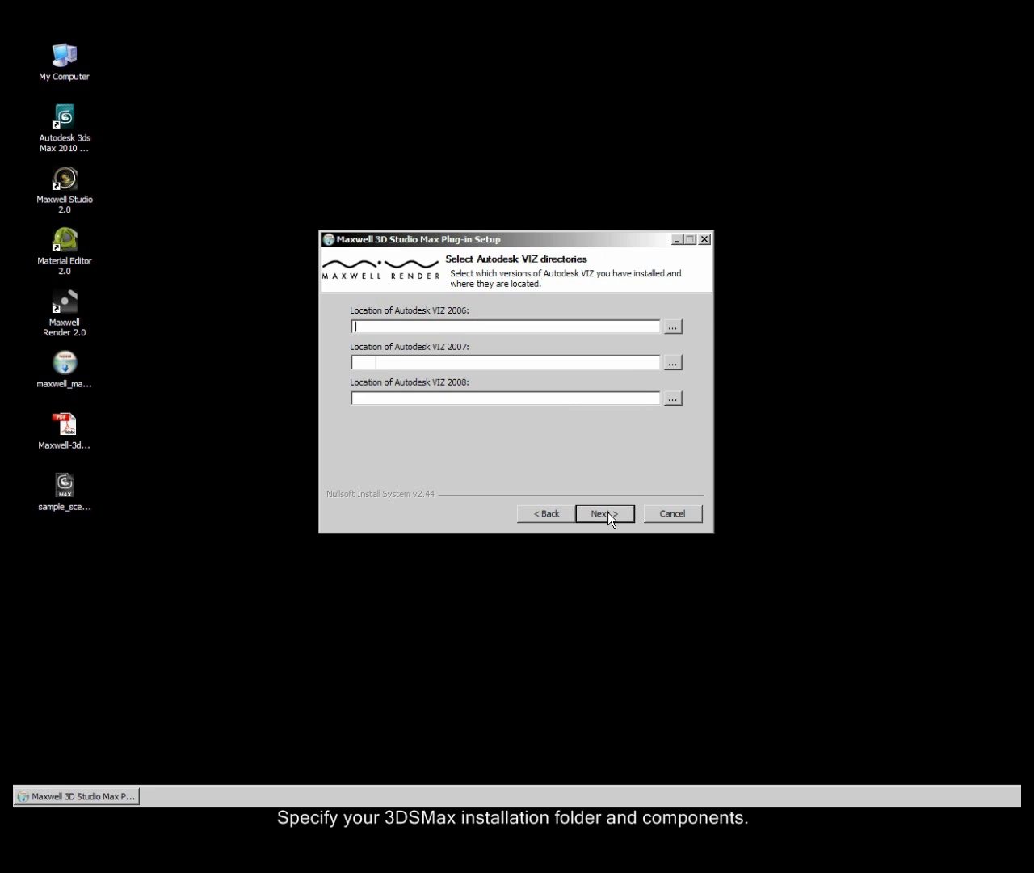
{"action": "left_click", "coordinate": [607, 514]}
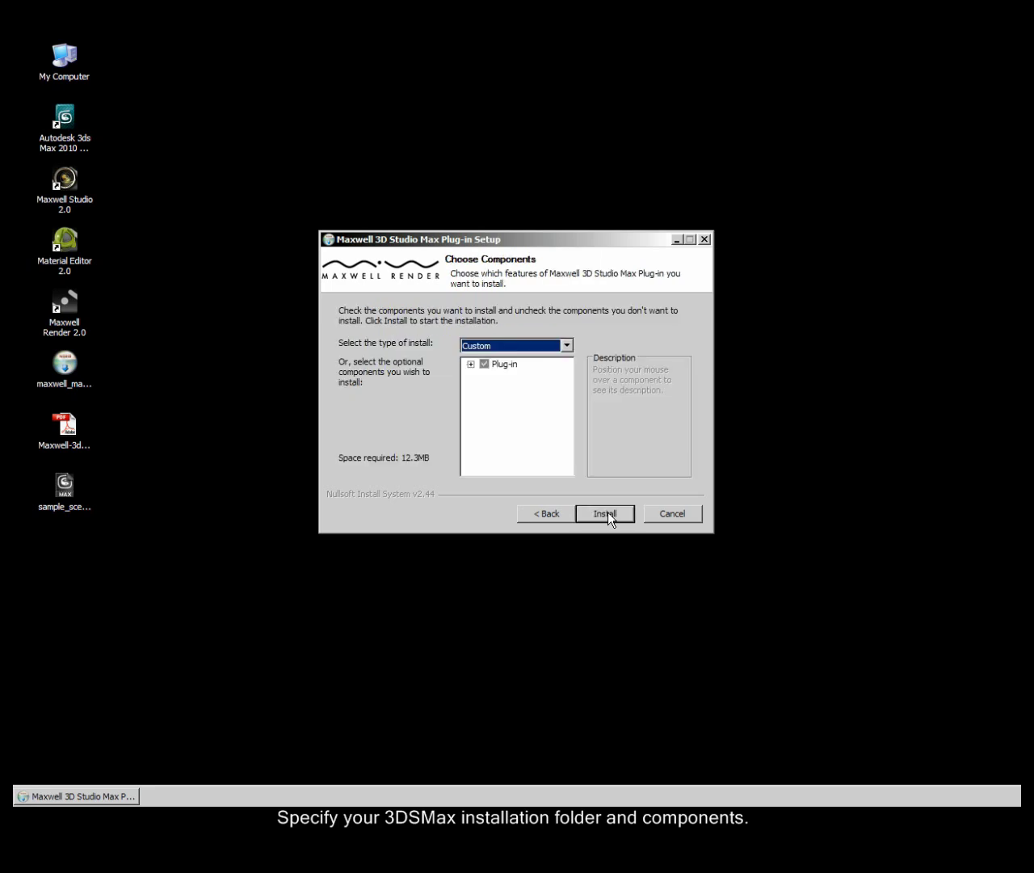
Install the Plug-in component and close the finished setup wizard
{"action": "left_click", "coordinate": [472, 364]}
{"action": "left_click_drag", "start_coordinate": [569, 384], "coordinate": [568, 430]}
{"action": "left_click_drag", "start_coordinate": [494, 469], "coordinate": [505, 469]}
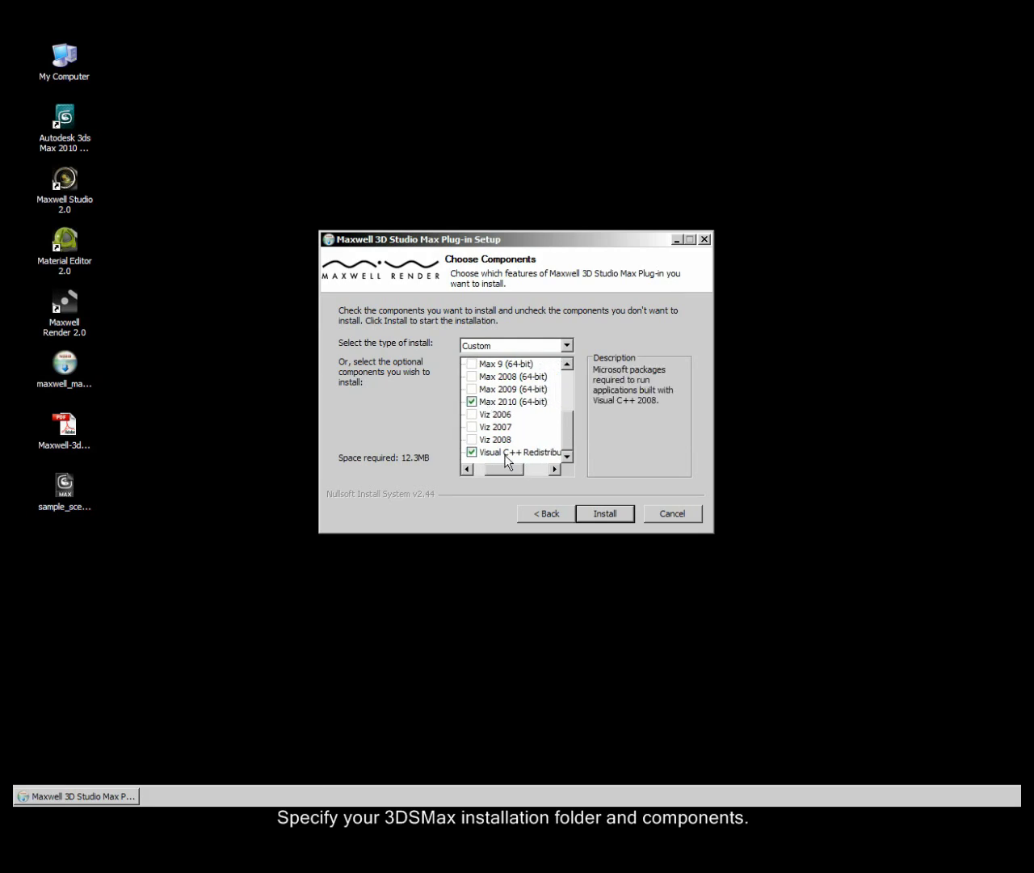
{"action": "left_click", "coordinate": [606, 511]}
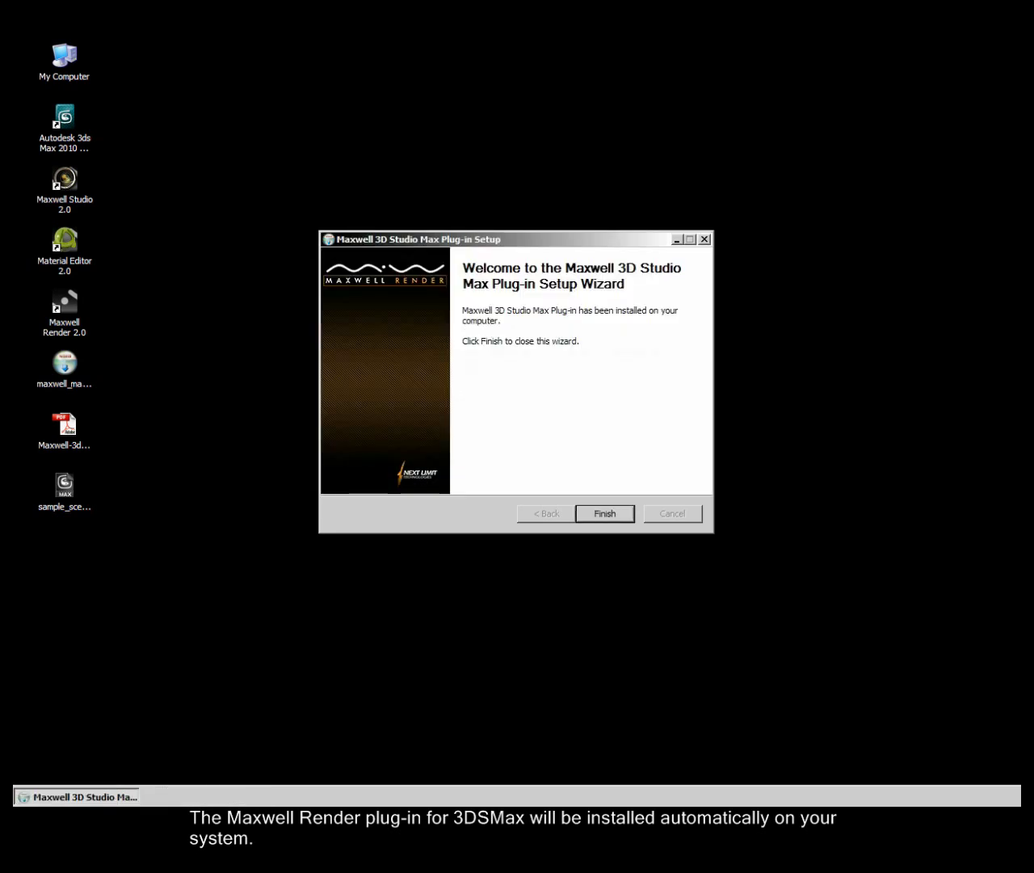
{"action": "left_click", "coordinate": [618, 513]}
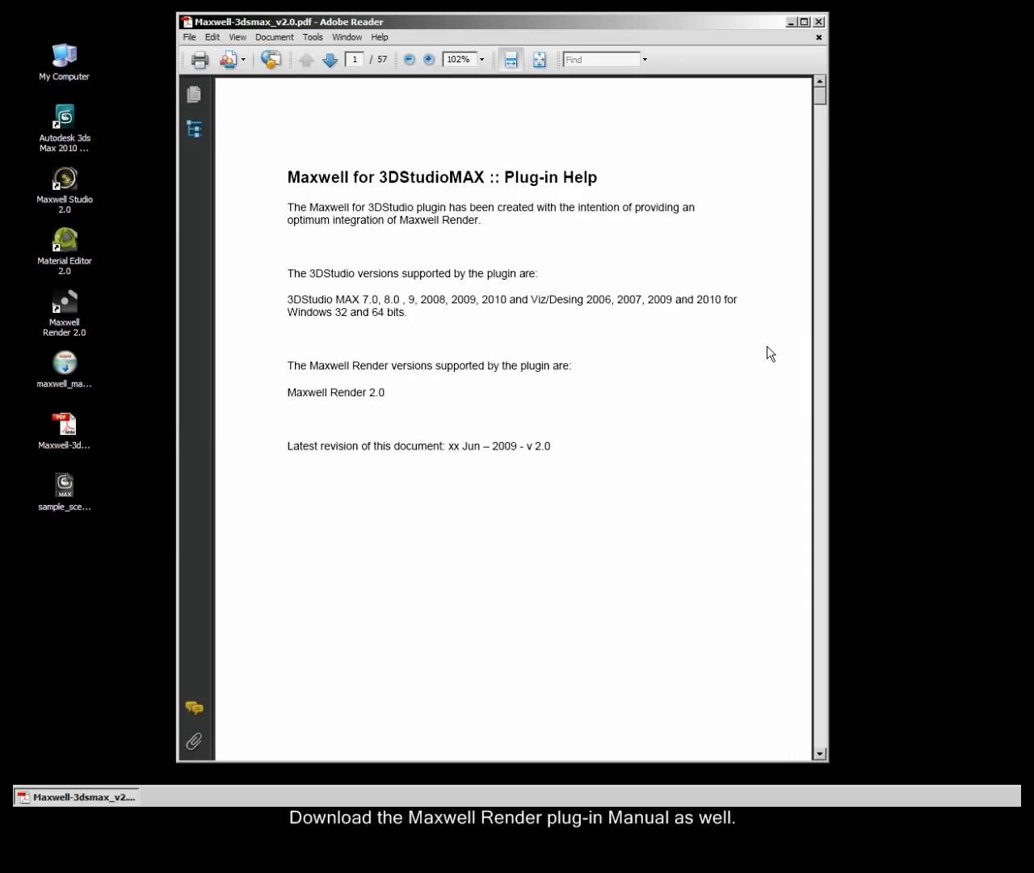
Fit the page in the window and page through the first part of the manual
{"action": "scroll", "coordinate": [824, 371], "scroll_direction": "down", "scroll_amount": 5}
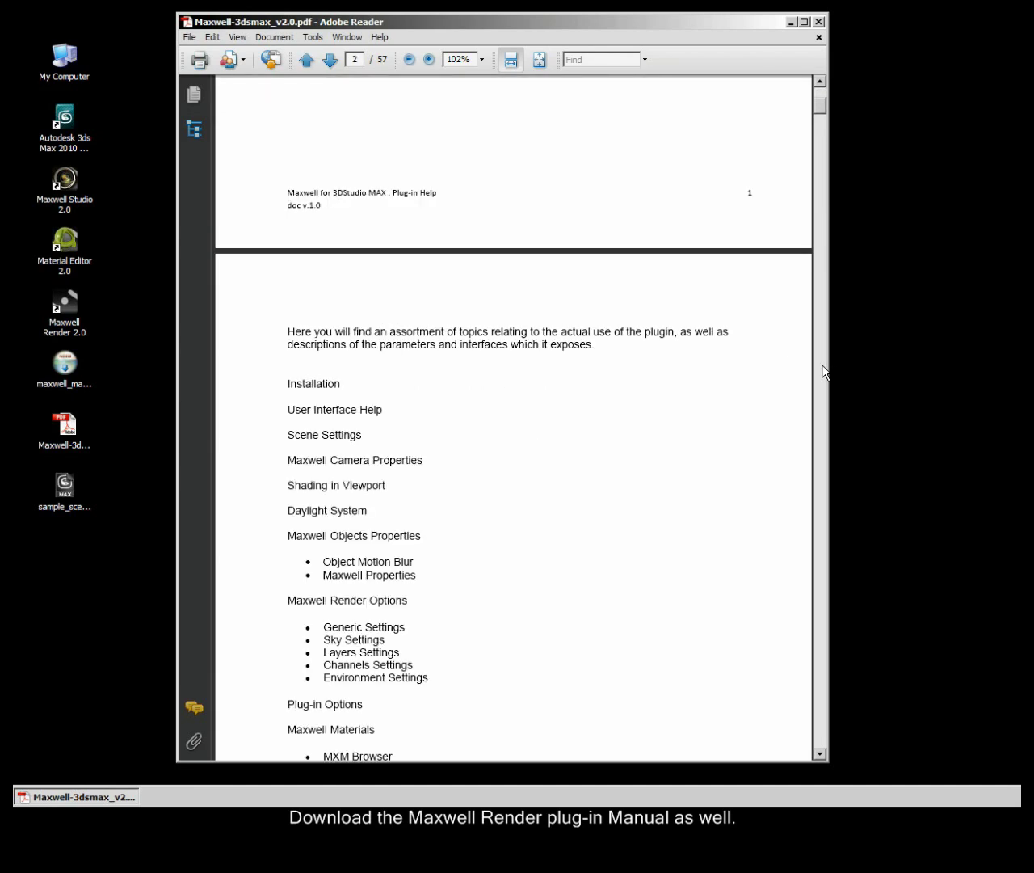
{"action": "left_click", "coordinate": [539, 59]}
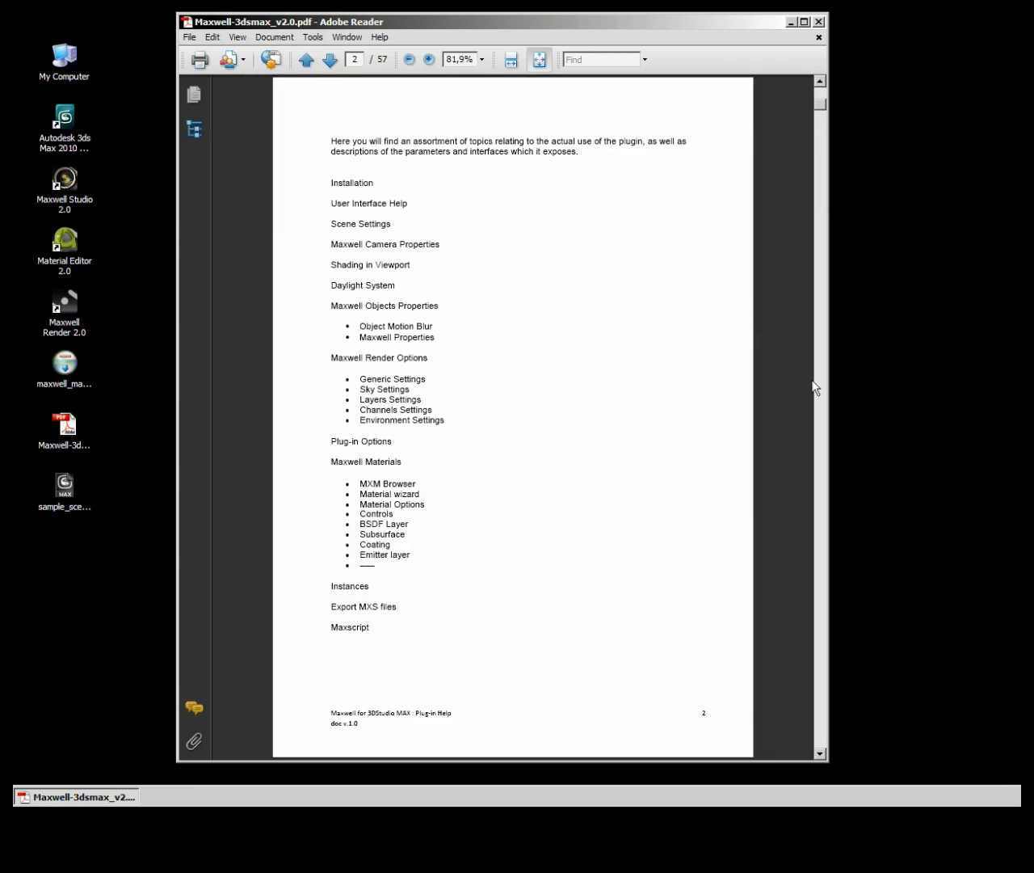
{"action": "scroll", "coordinate": [820, 388], "scroll_direction": "down", "scroll_amount": 1}
{"action": "scroll", "coordinate": [819, 388], "scroll_direction": "down", "scroll_amount": 4}
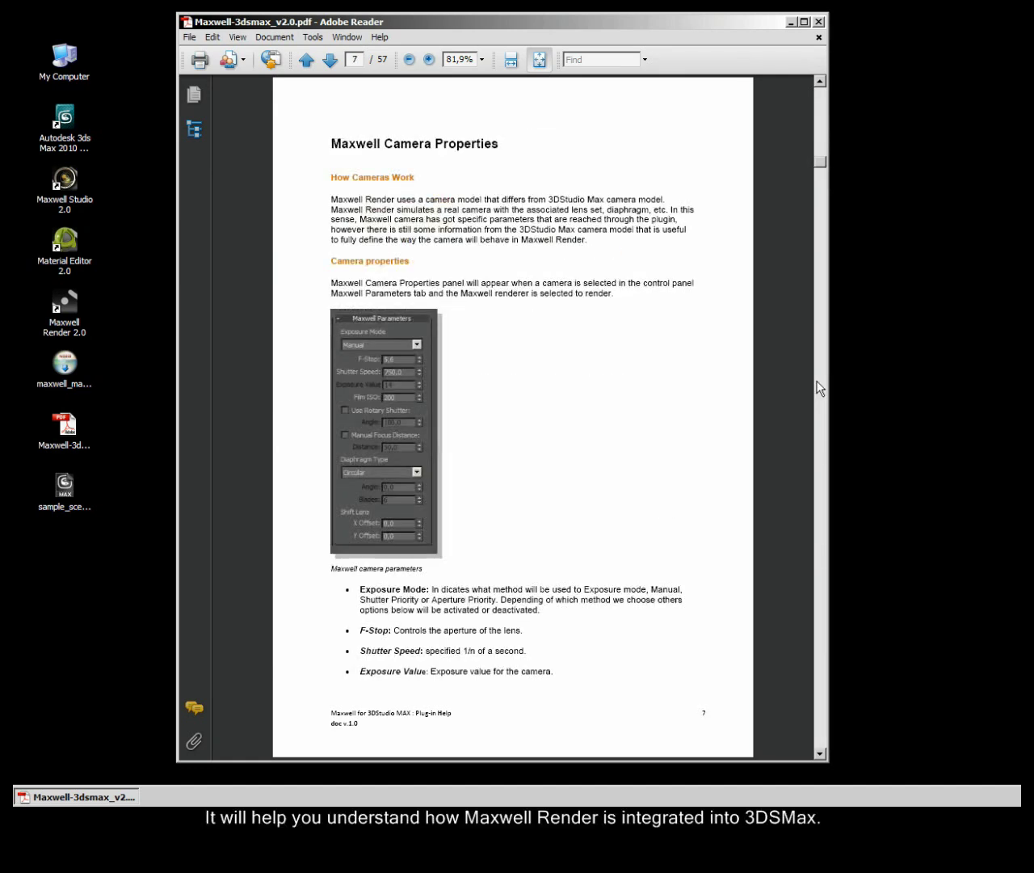
{"action": "scroll", "coordinate": [820, 388], "scroll_direction": "down", "scroll_amount": 6}
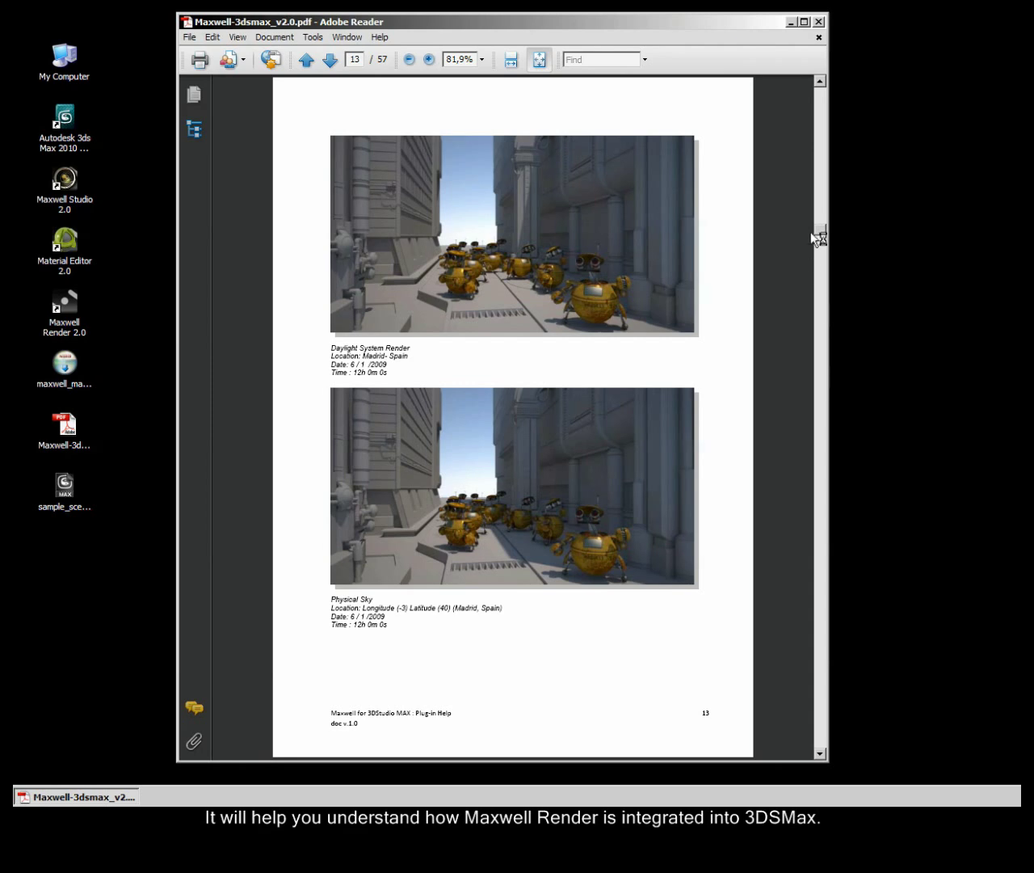
{"action": "left_click_drag", "start_coordinate": [820, 236], "coordinate": [824, 331]}
{"action": "left_click", "coordinate": [823, 529]}
{"action": "left_click", "coordinate": [823, 529]}
{"action": "left_click", "coordinate": [822, 530]}
{"action": "left_click_drag", "start_coordinate": [824, 533], "coordinate": [822, 465]}
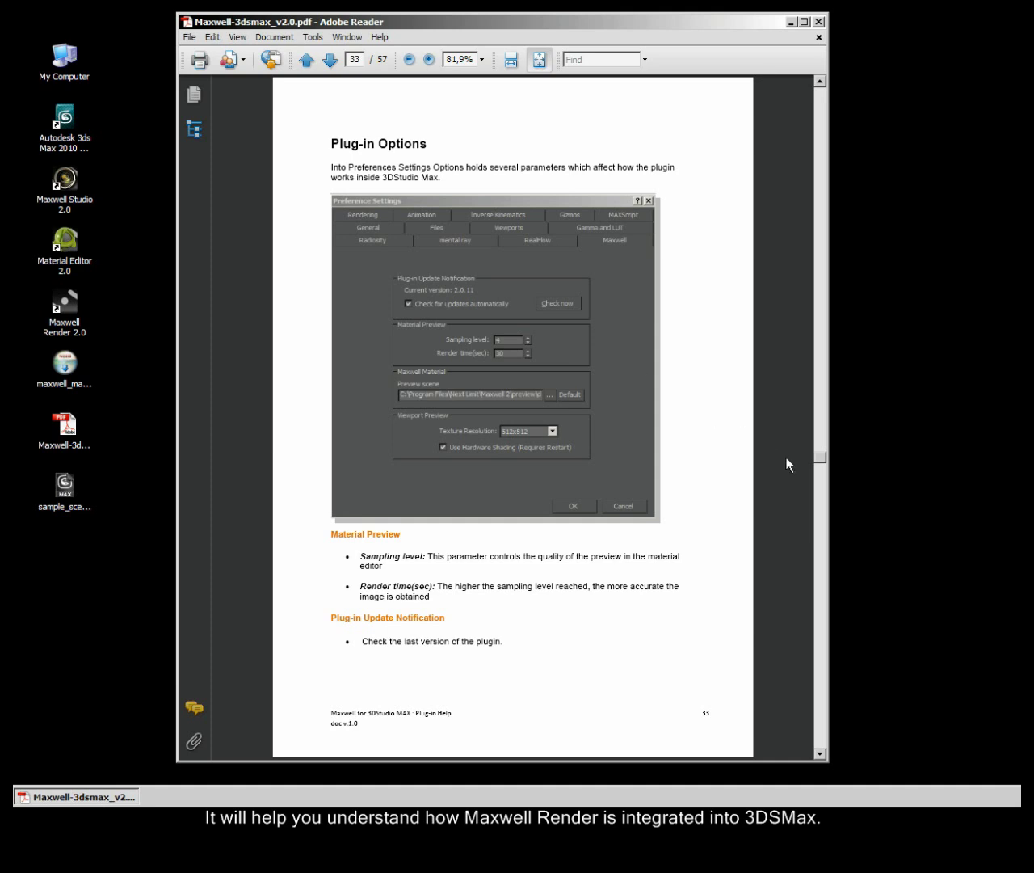
Page down to the manual's last page, 57, and close Adobe Reader
{"action": "left_click", "coordinate": [824, 536]}
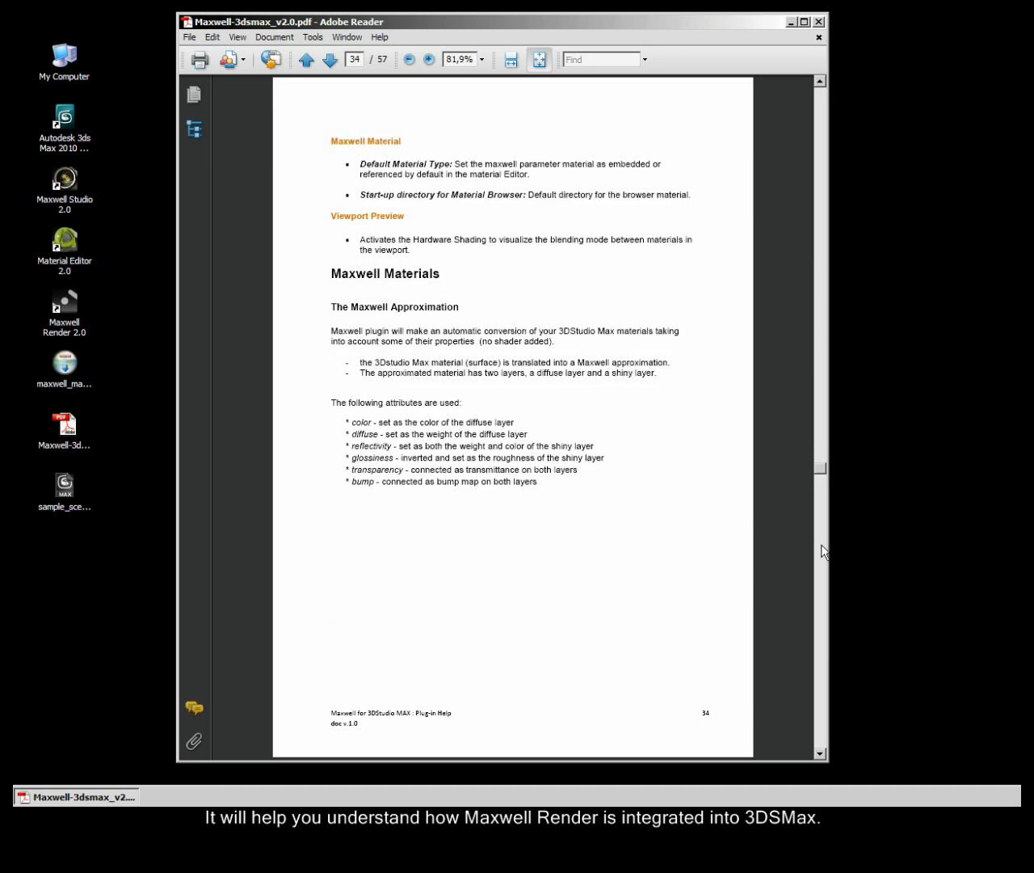
{"action": "left_click", "coordinate": [824, 554]}
{"action": "left_click", "coordinate": [823, 555]}
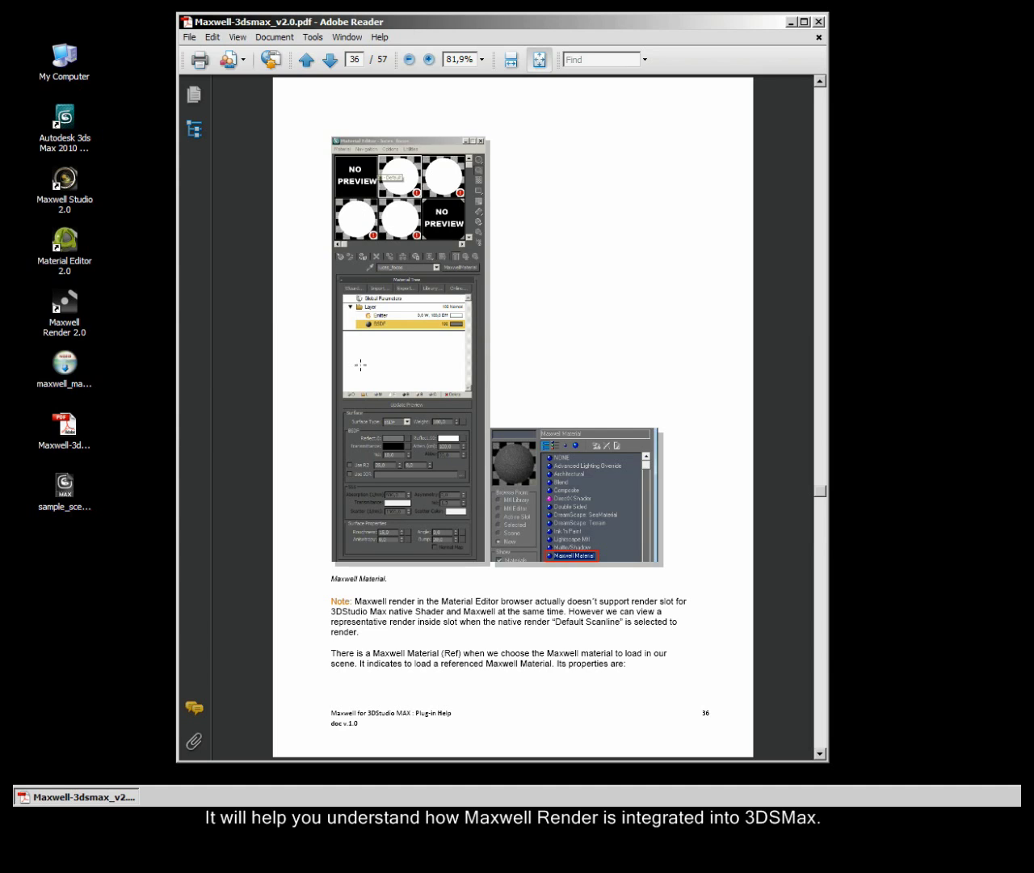
{"action": "left_click", "coordinate": [825, 636]}
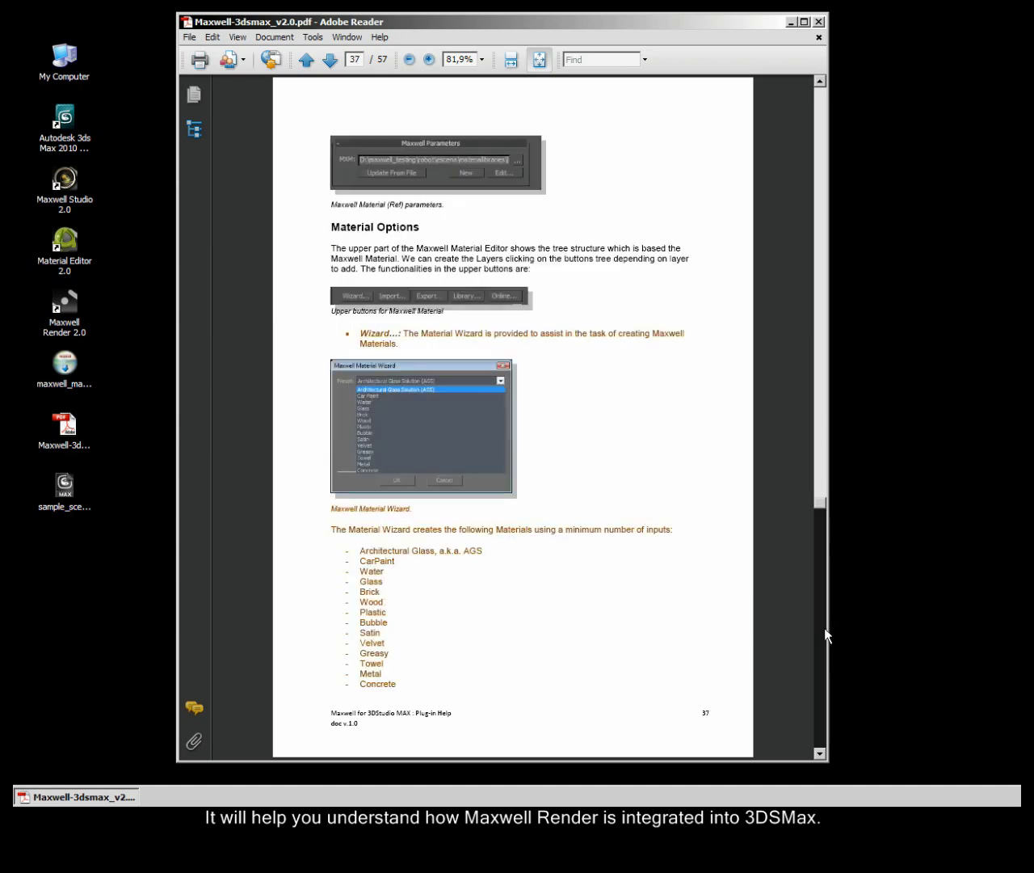
{"action": "left_click_drag", "start_coordinate": [825, 635], "coordinate": [823, 718]}
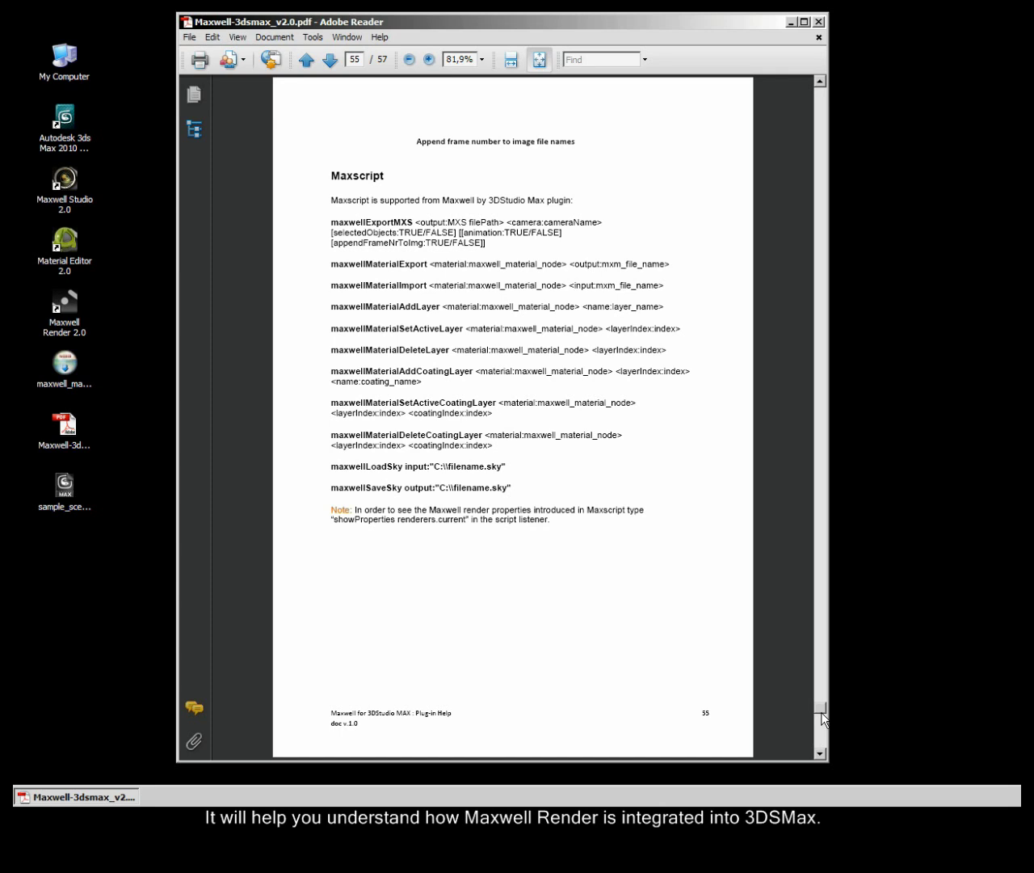
{"action": "left_click", "coordinate": [820, 731]}
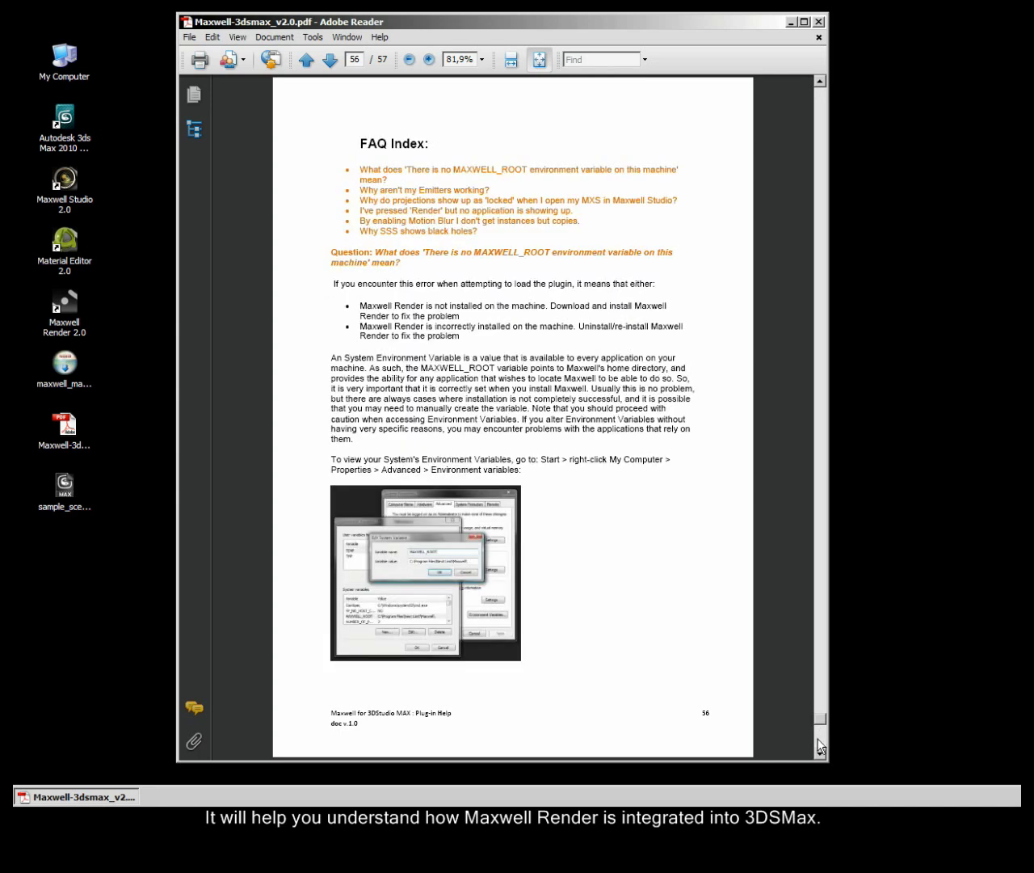
{"action": "left_click", "coordinate": [820, 745]}
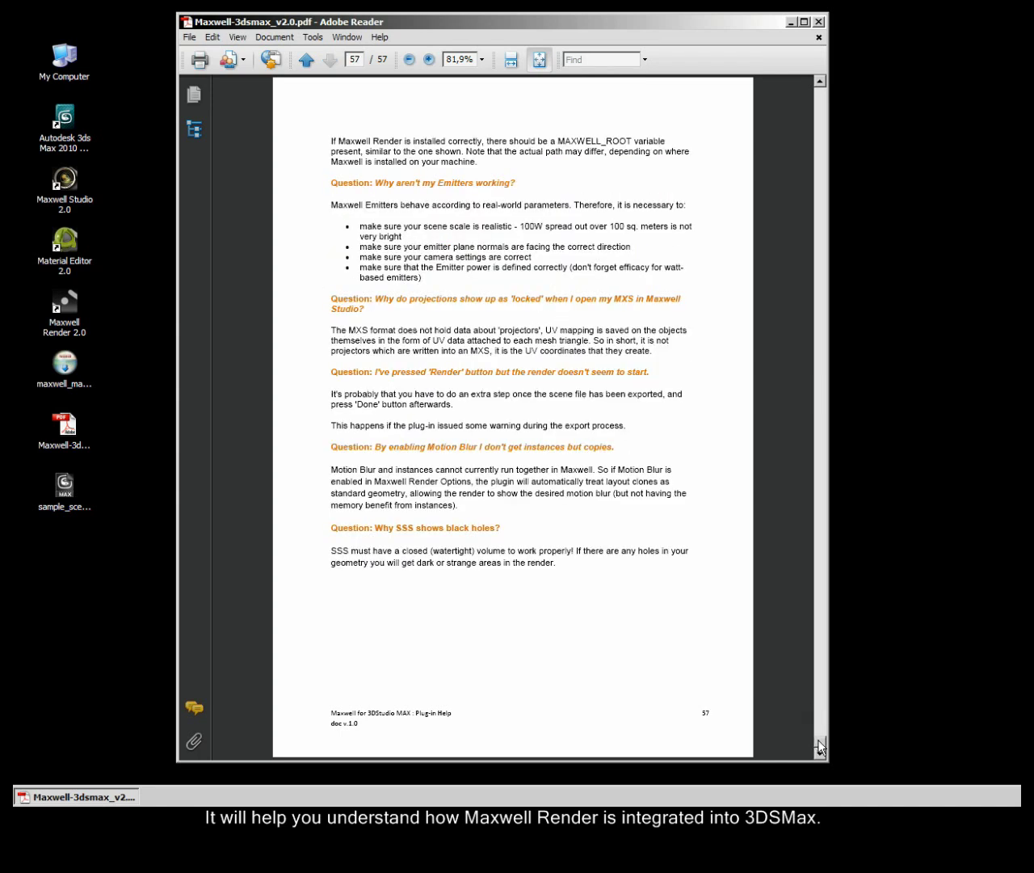
{"action": "left_click", "coordinate": [818, 23]}
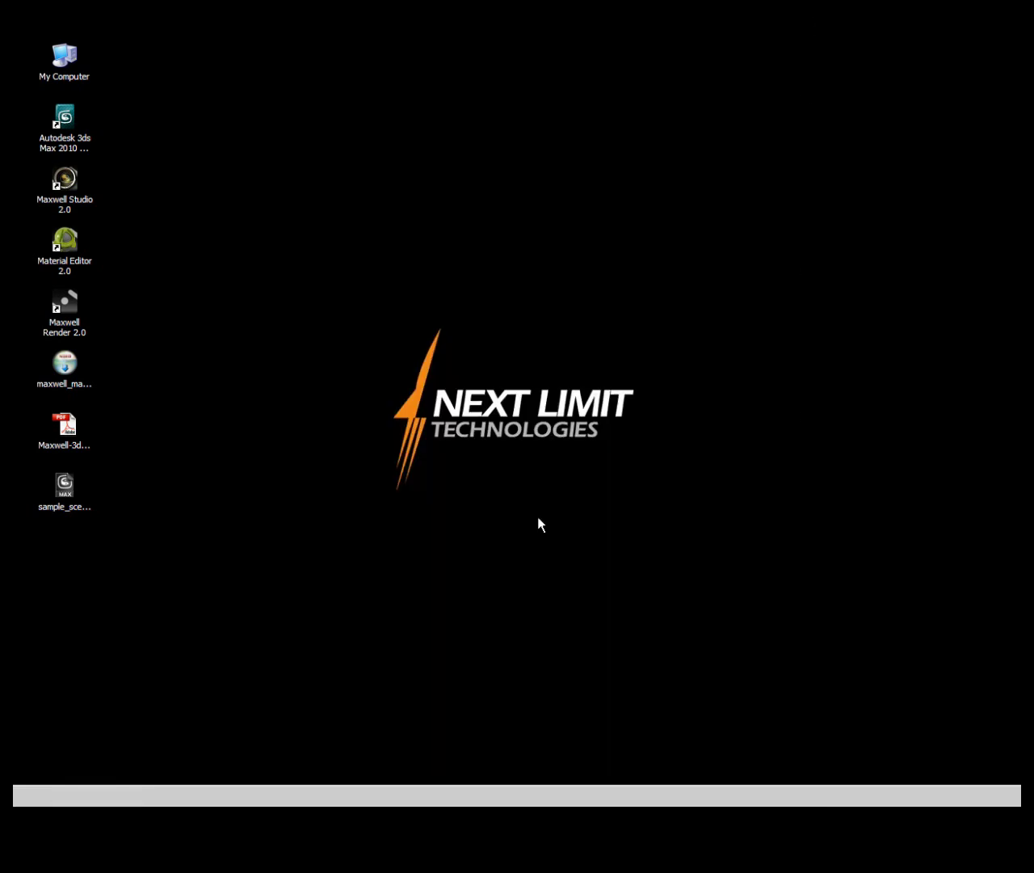
Load sample_scene.max, the table-and-cups scene, in 3ds Max 2010 and open the Customize menu
{"action": "left_click", "coordinate": [72, 494]}
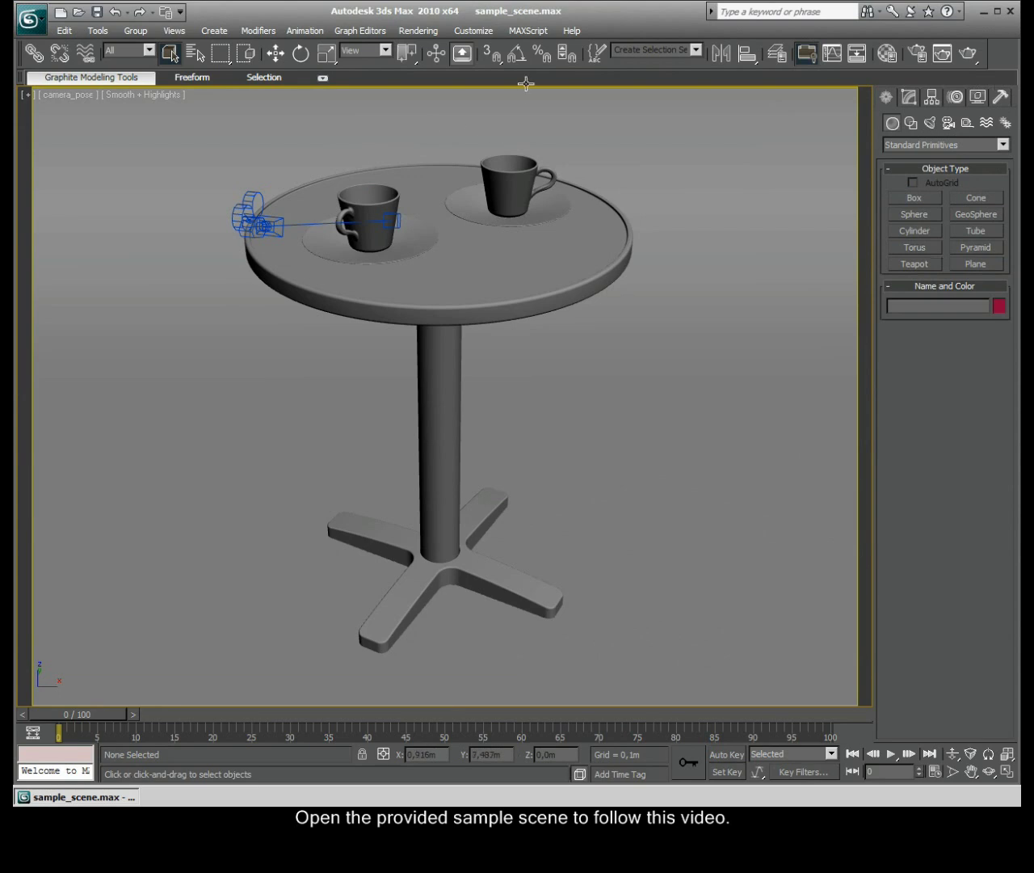
{"action": "left_click", "coordinate": [477, 31]}
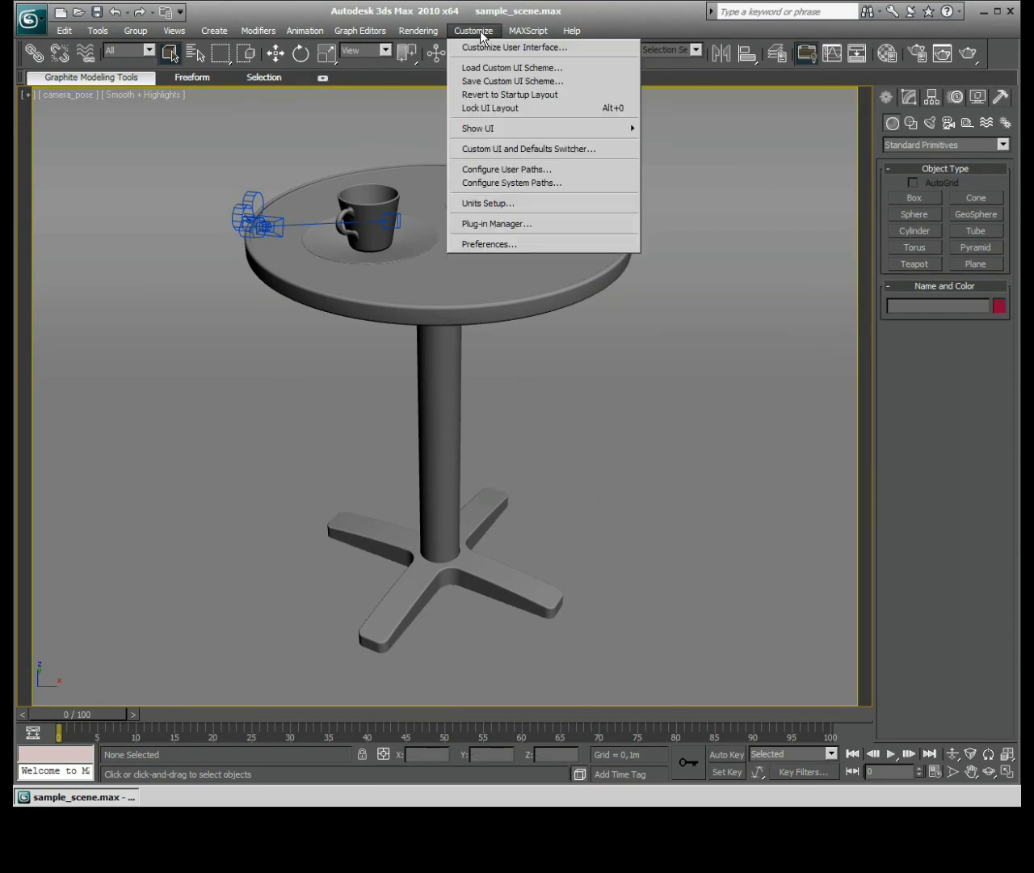
{"action": "left_click", "coordinate": [491, 245]}
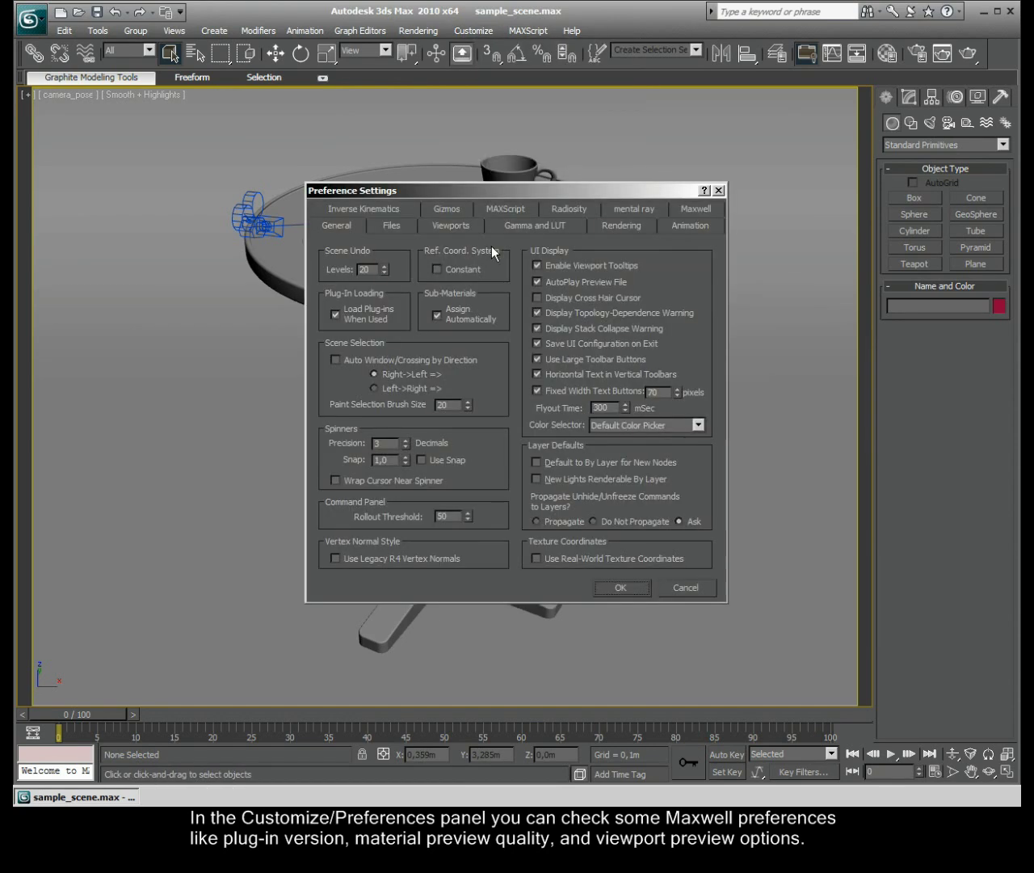
{"action": "left_click", "coordinate": [715, 210]}
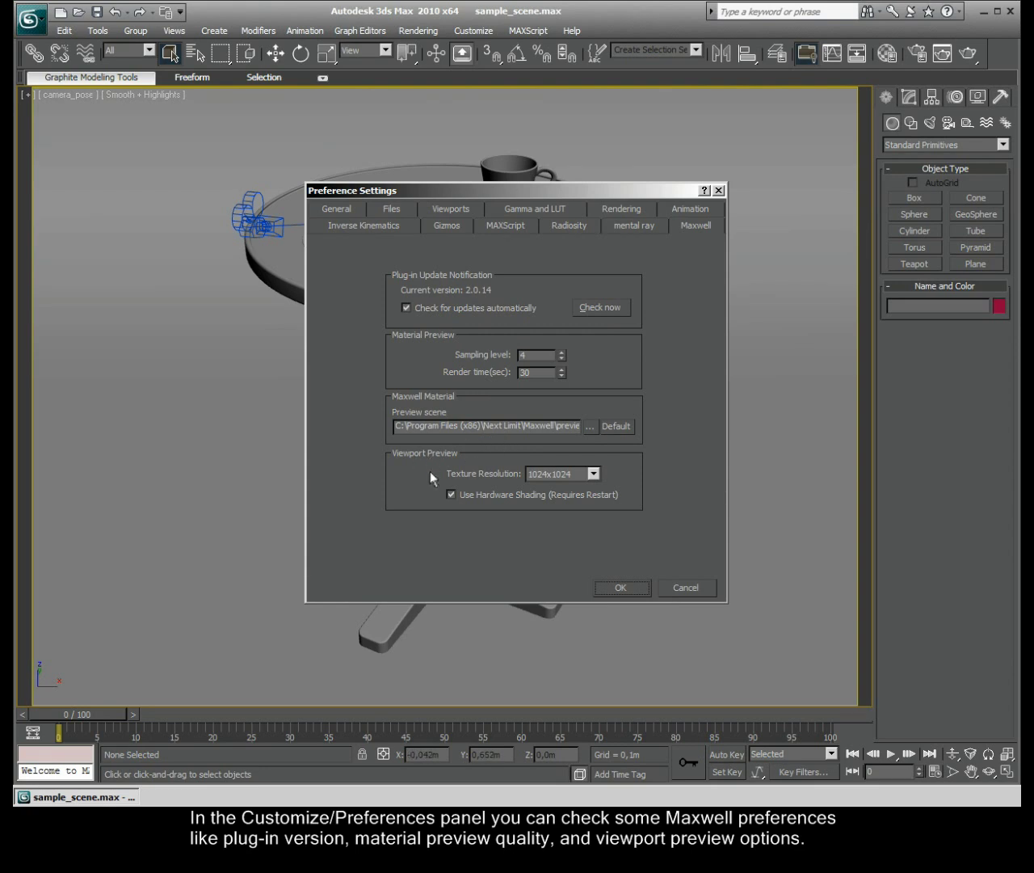
{"action": "left_click", "coordinate": [593, 475]}
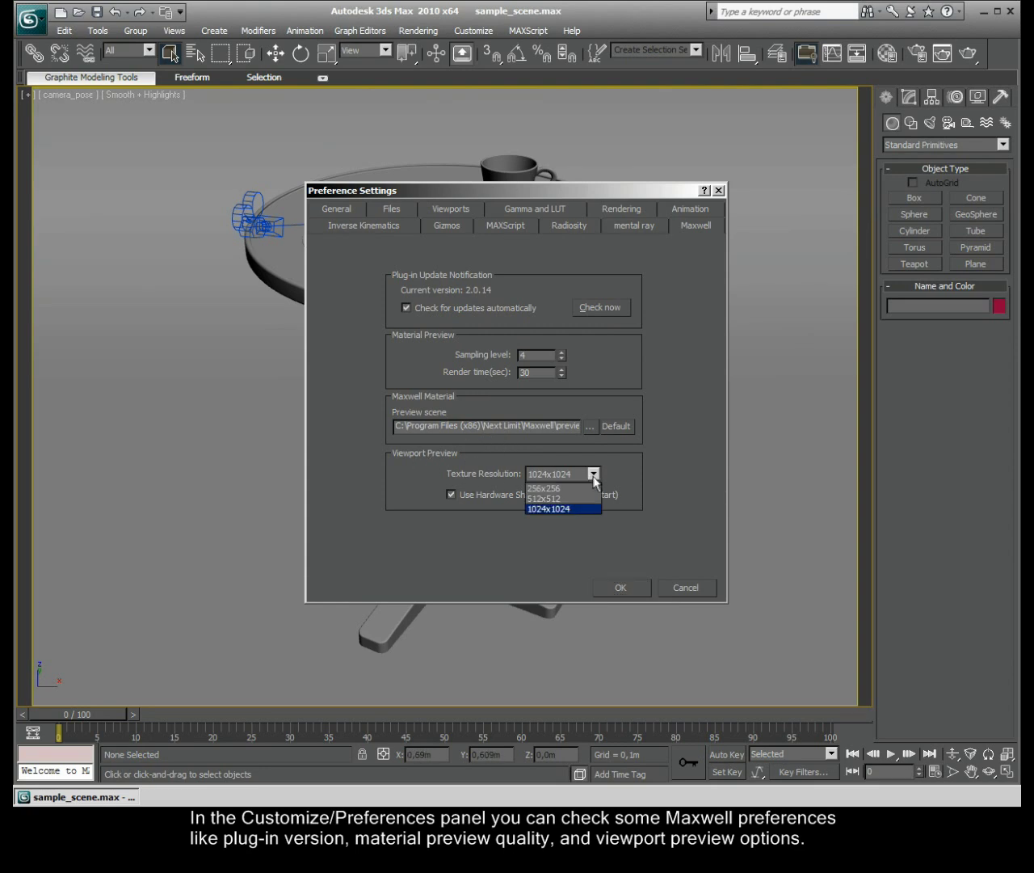
{"action": "left_click", "coordinate": [594, 476]}
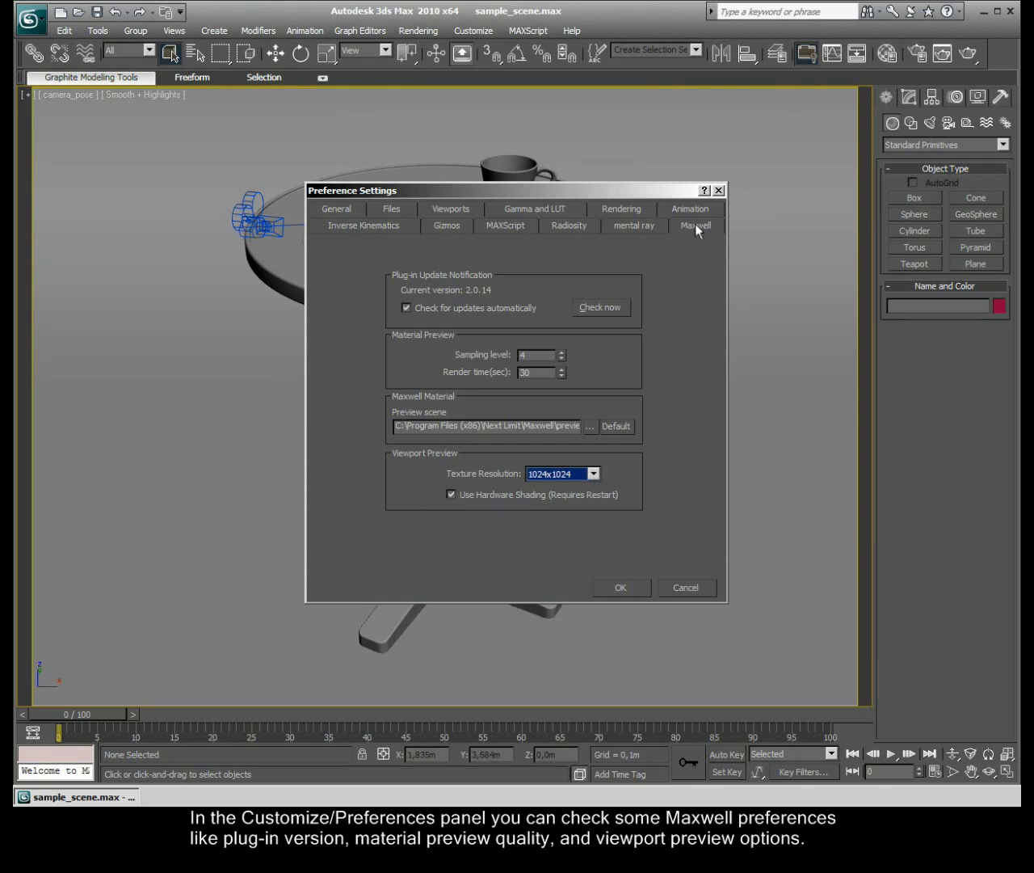
{"action": "left_click", "coordinate": [631, 589]}
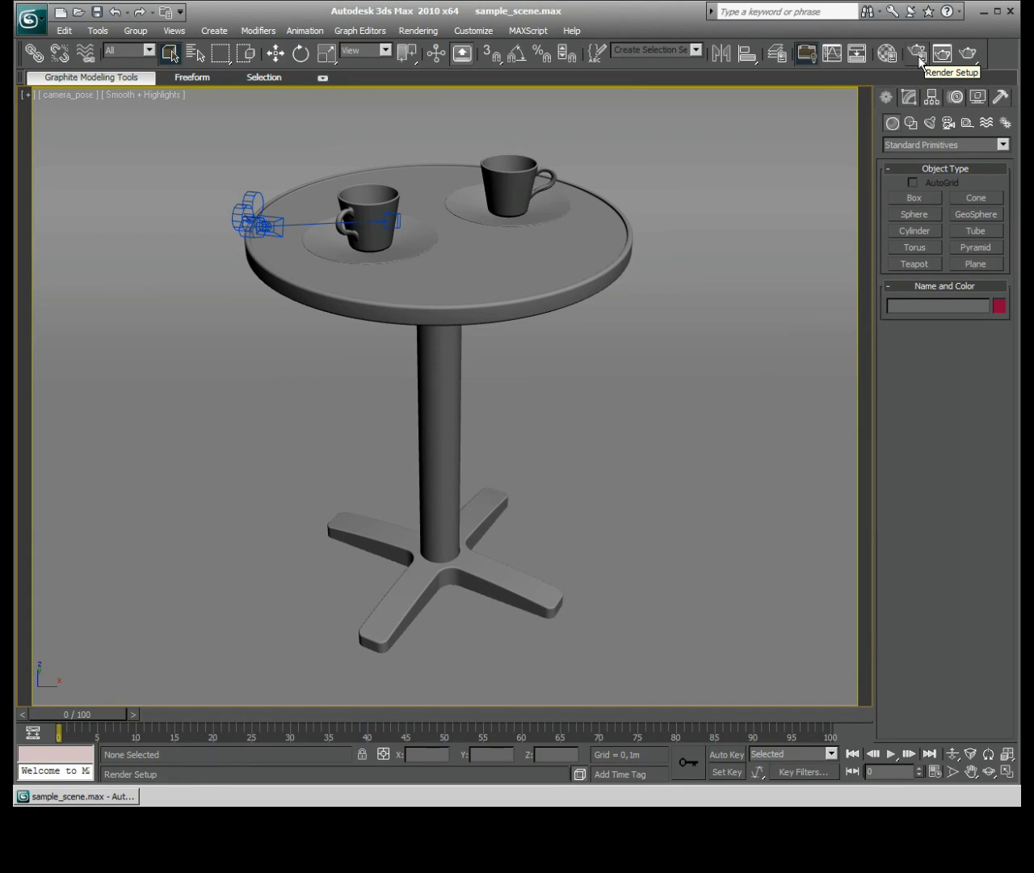
Assign MaxwellRenderer as the production renderer in Render Setup's Assign Renderer rollout
{"action": "left_click", "coordinate": [918, 54]}
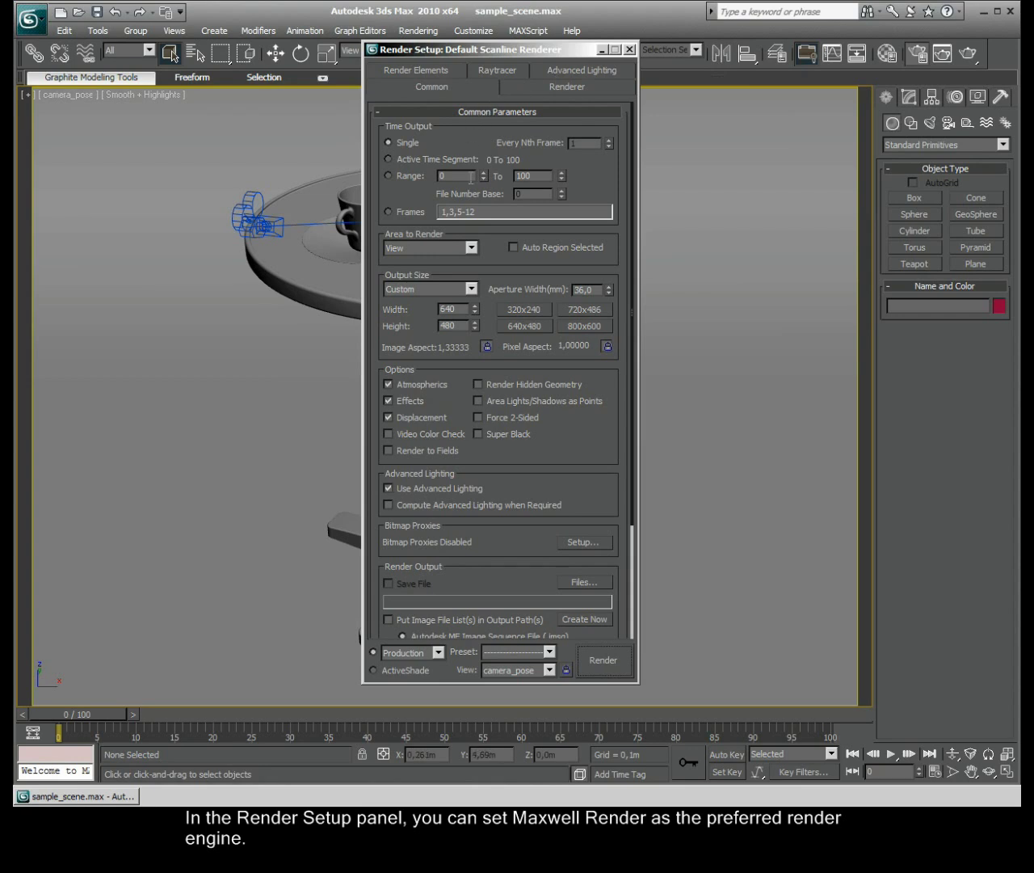
{"action": "left_click_drag", "start_coordinate": [556, 480], "coordinate": [554, 346]}
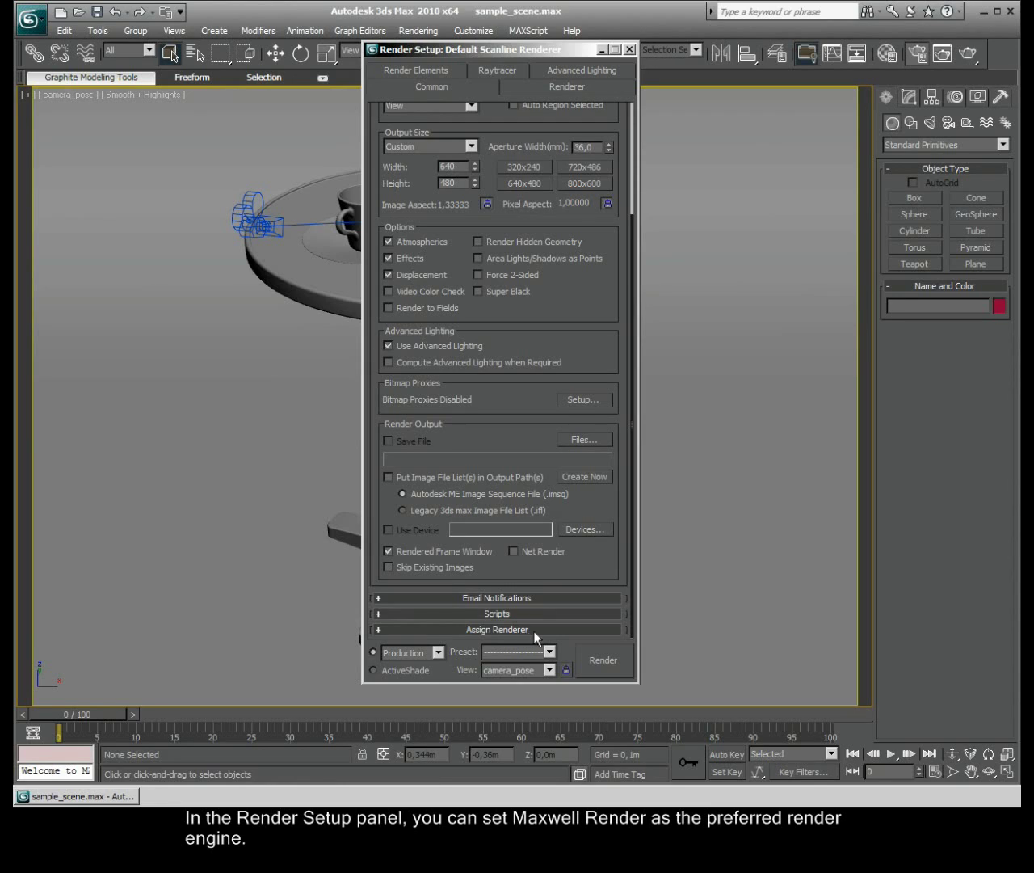
{"action": "left_click", "coordinate": [534, 630]}
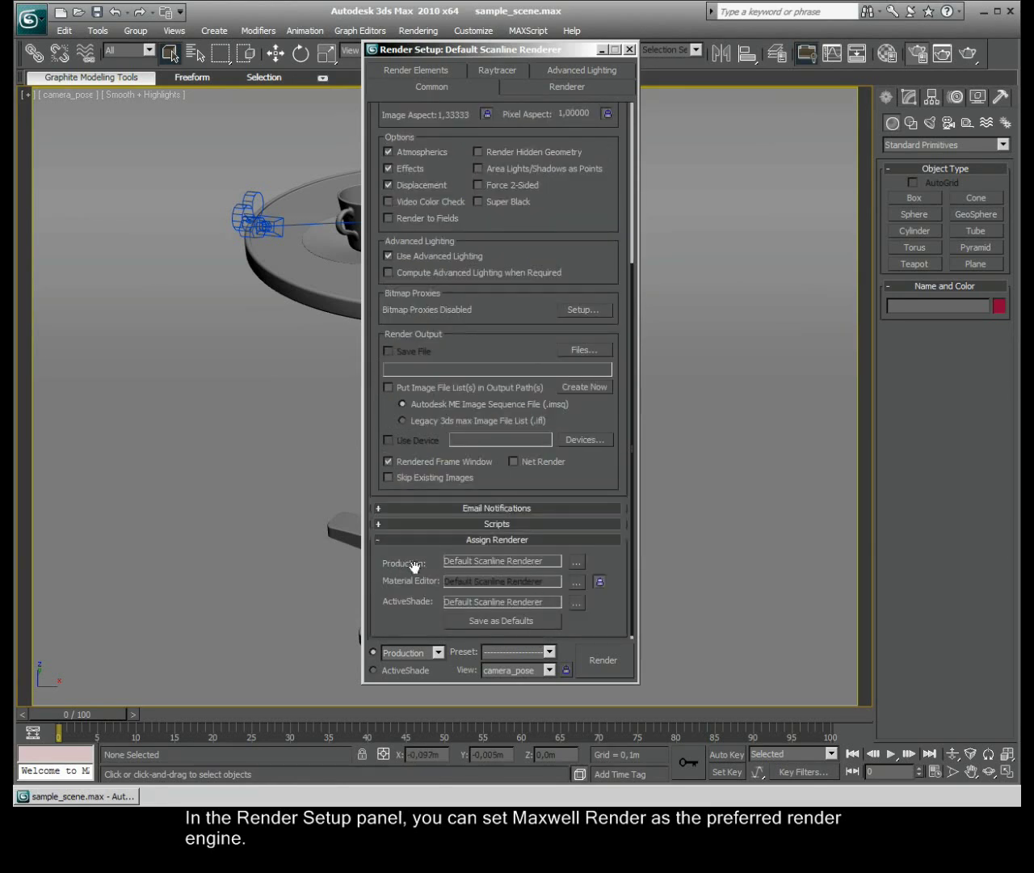
{"action": "left_click", "coordinate": [577, 563]}
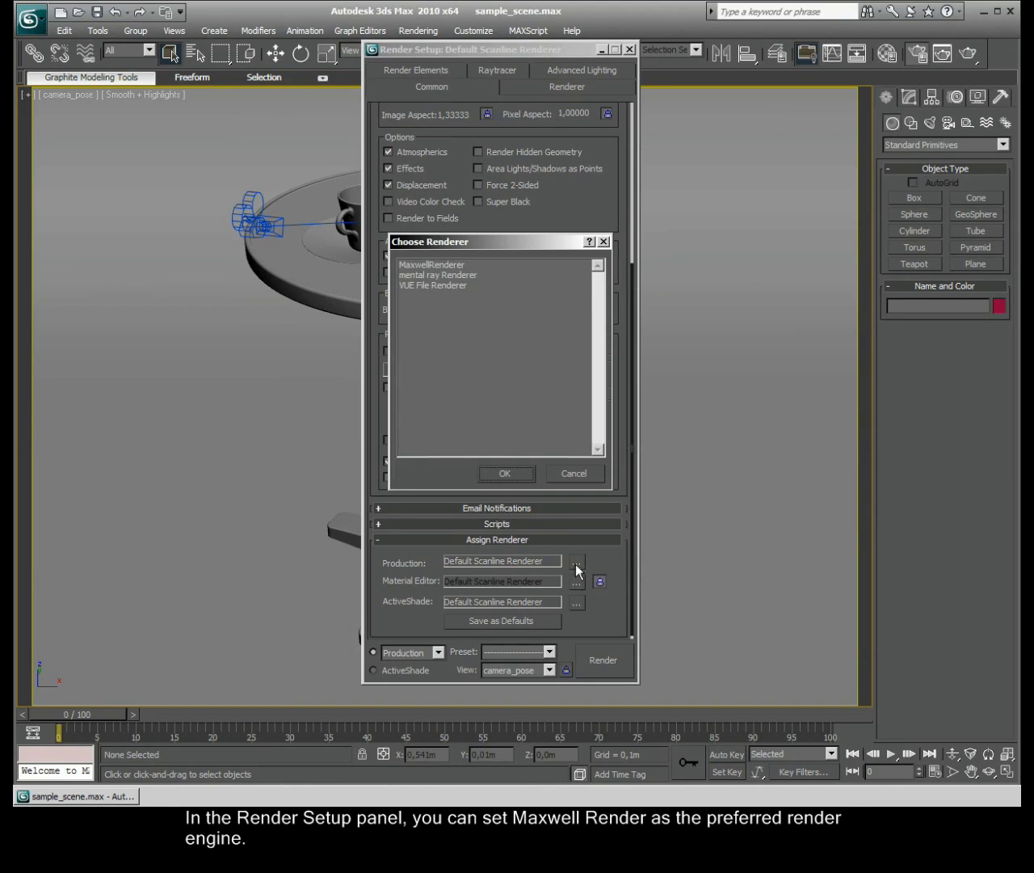
{"action": "left_click", "coordinate": [418, 267]}
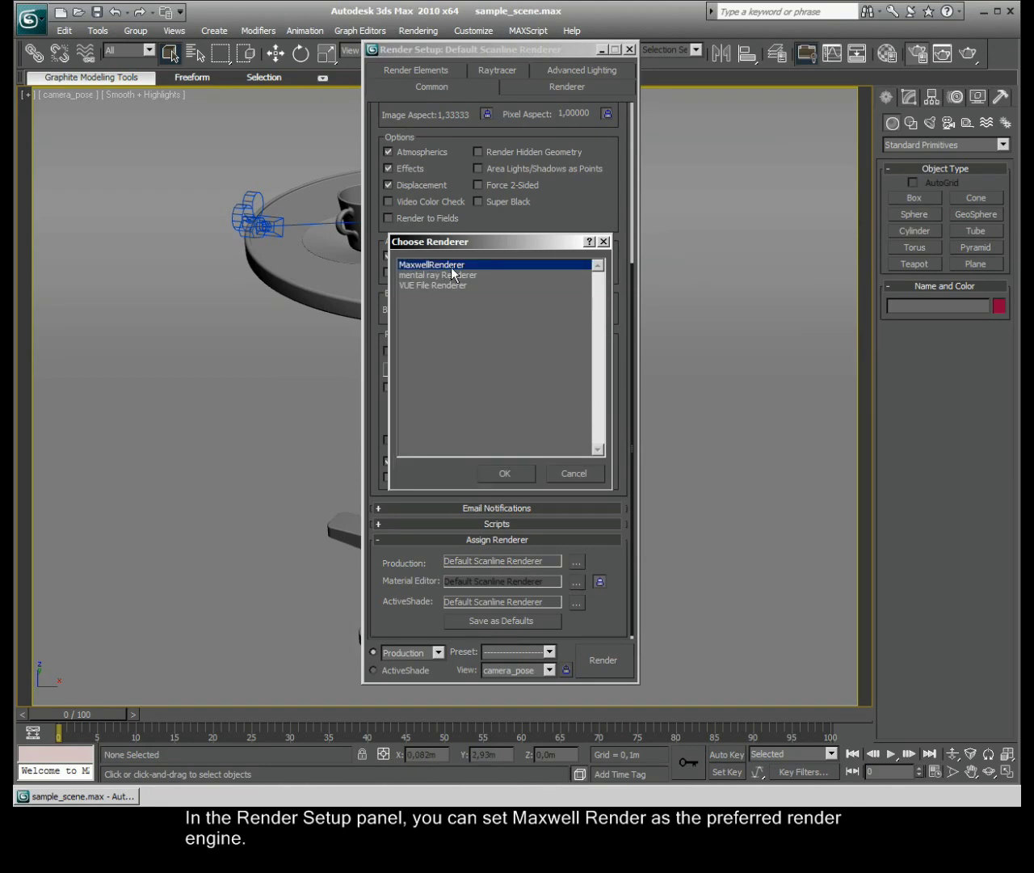
{"action": "left_click", "coordinate": [501, 473]}
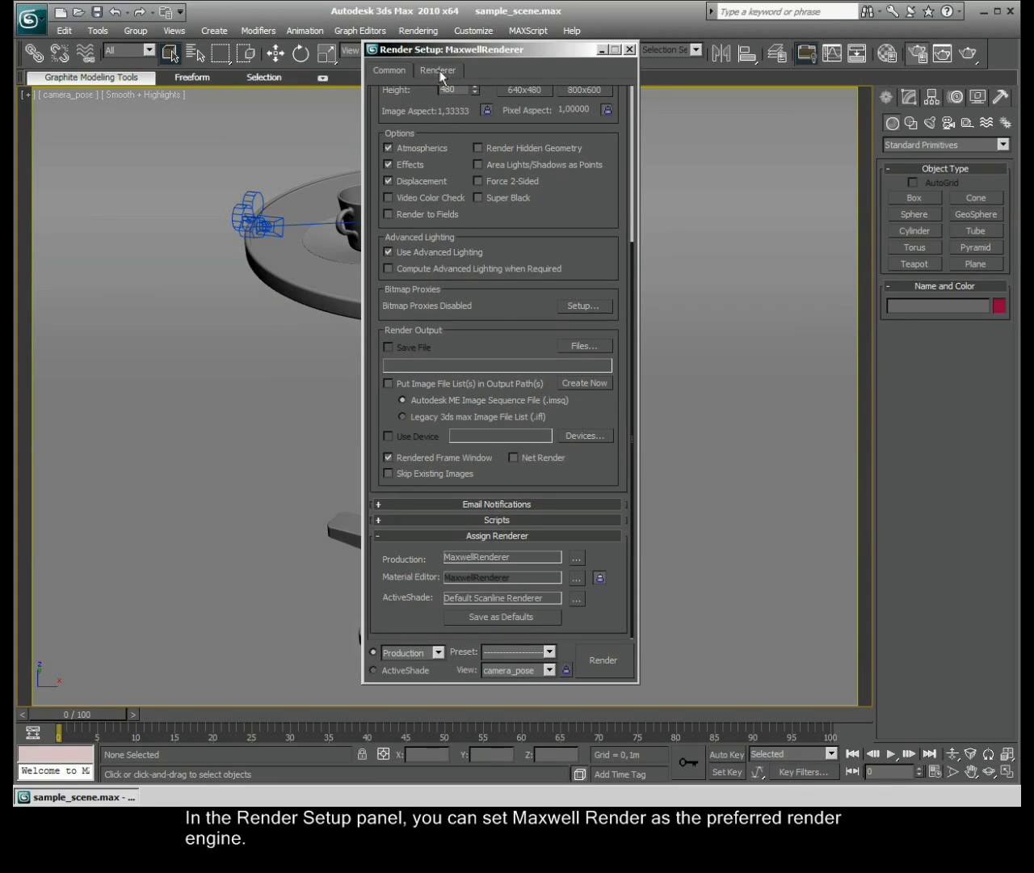
{"action": "left_click_drag", "start_coordinate": [596, 143], "coordinate": [598, 467]}
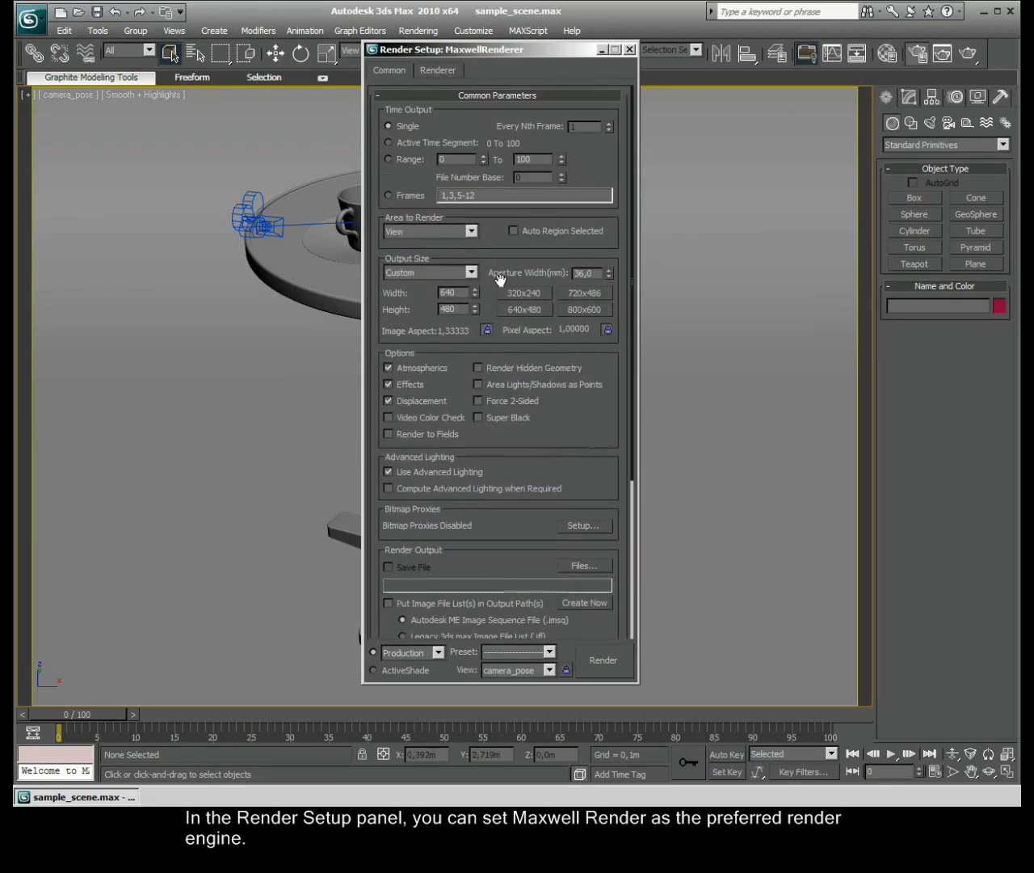
Browse the Maxwell General, Tone Mapping and Environment Settings rollouts on the Renderer tab
{"action": "left_click", "coordinate": [443, 71]}
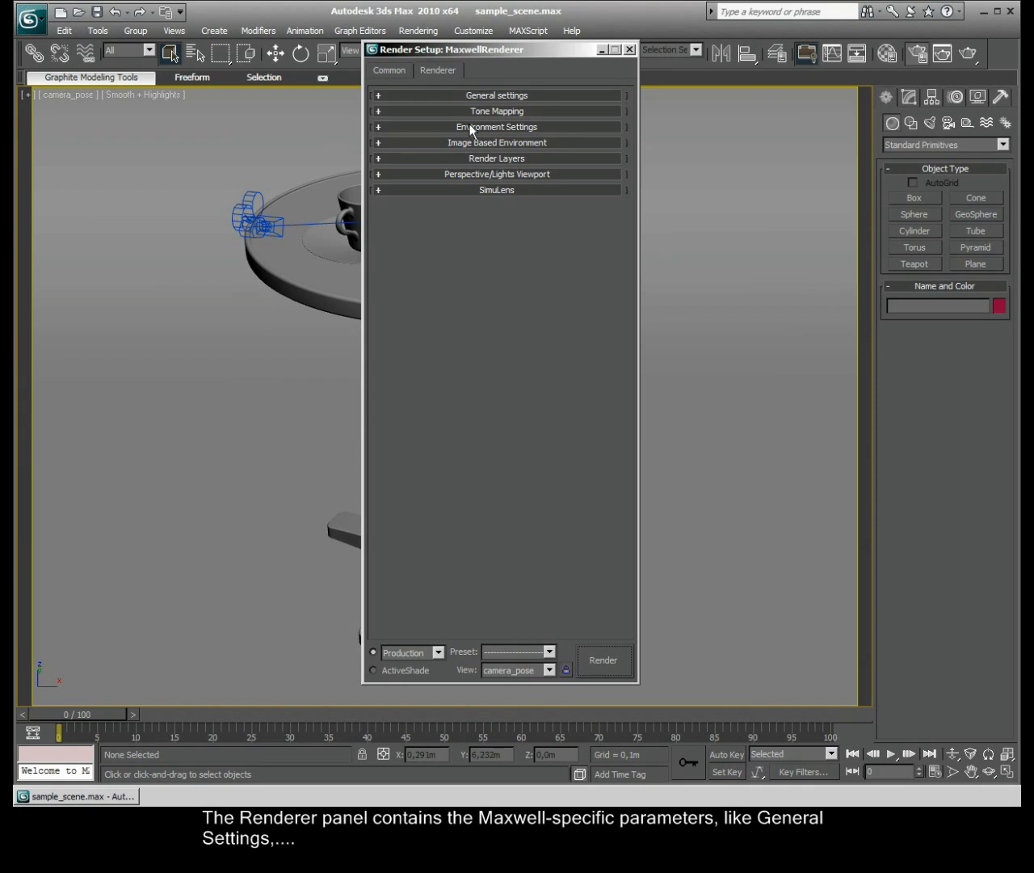
{"action": "left_click", "coordinate": [469, 97]}
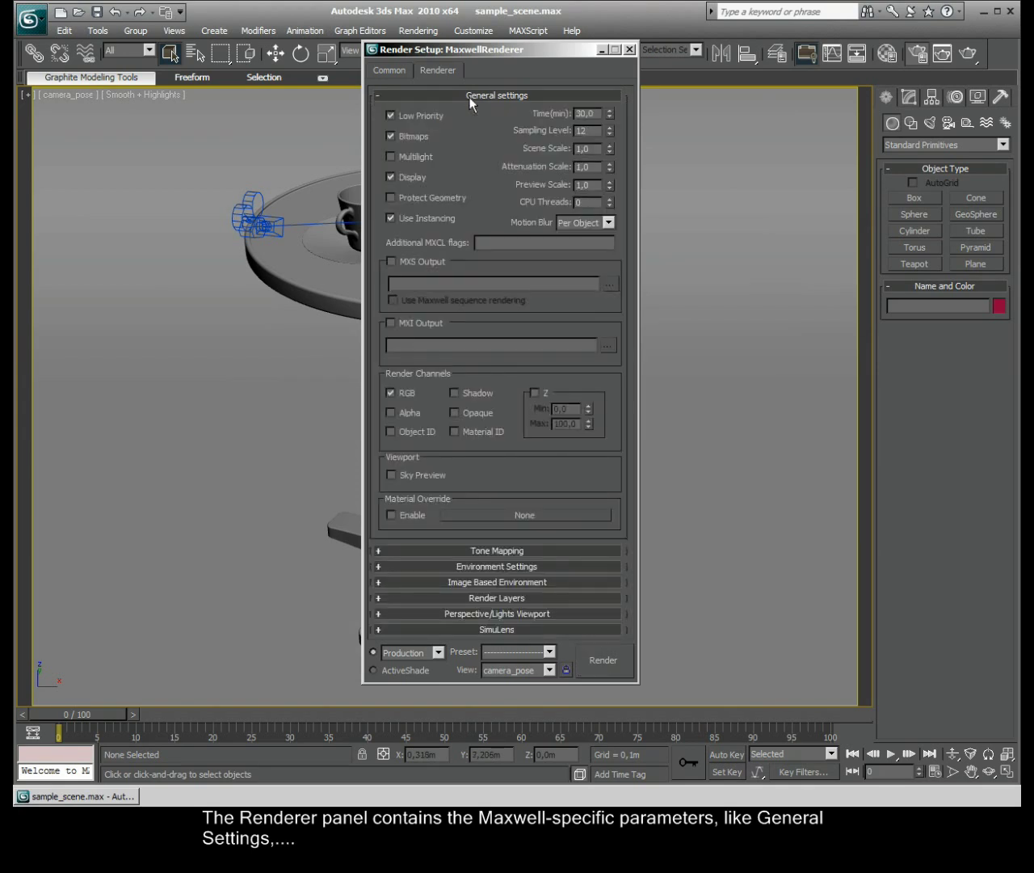
{"action": "left_click", "coordinate": [470, 97]}
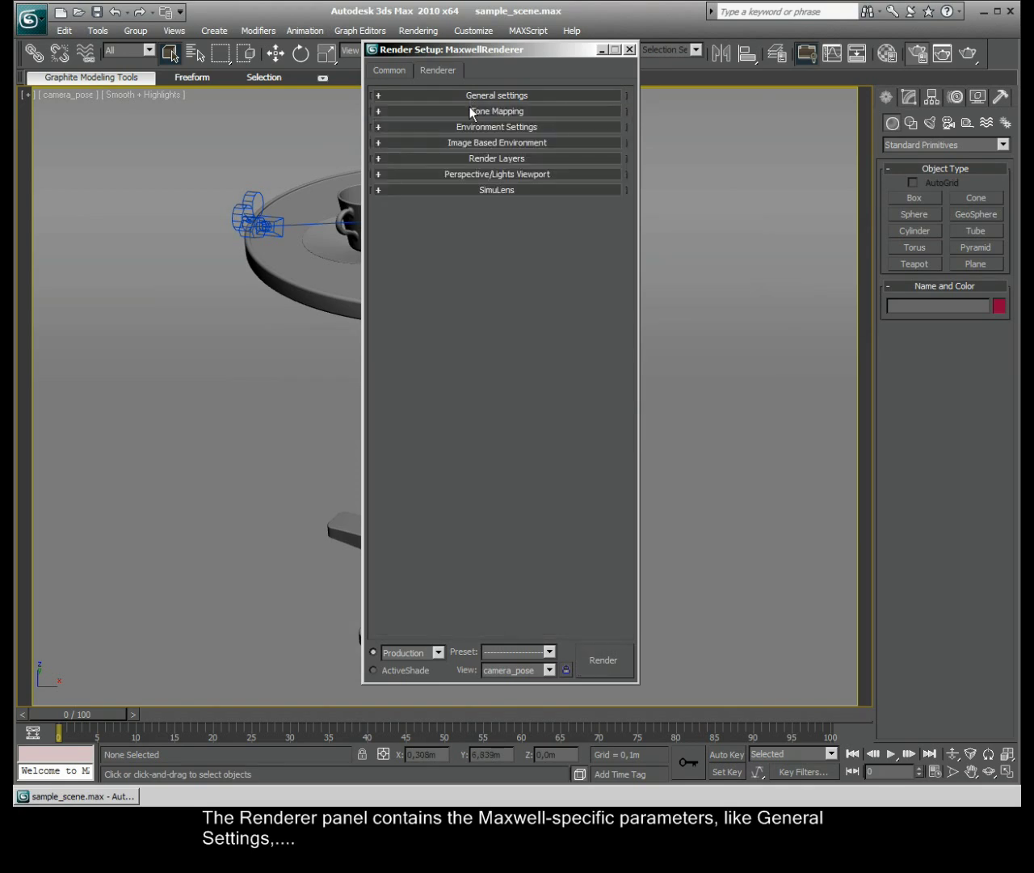
{"action": "left_click", "coordinate": [472, 113]}
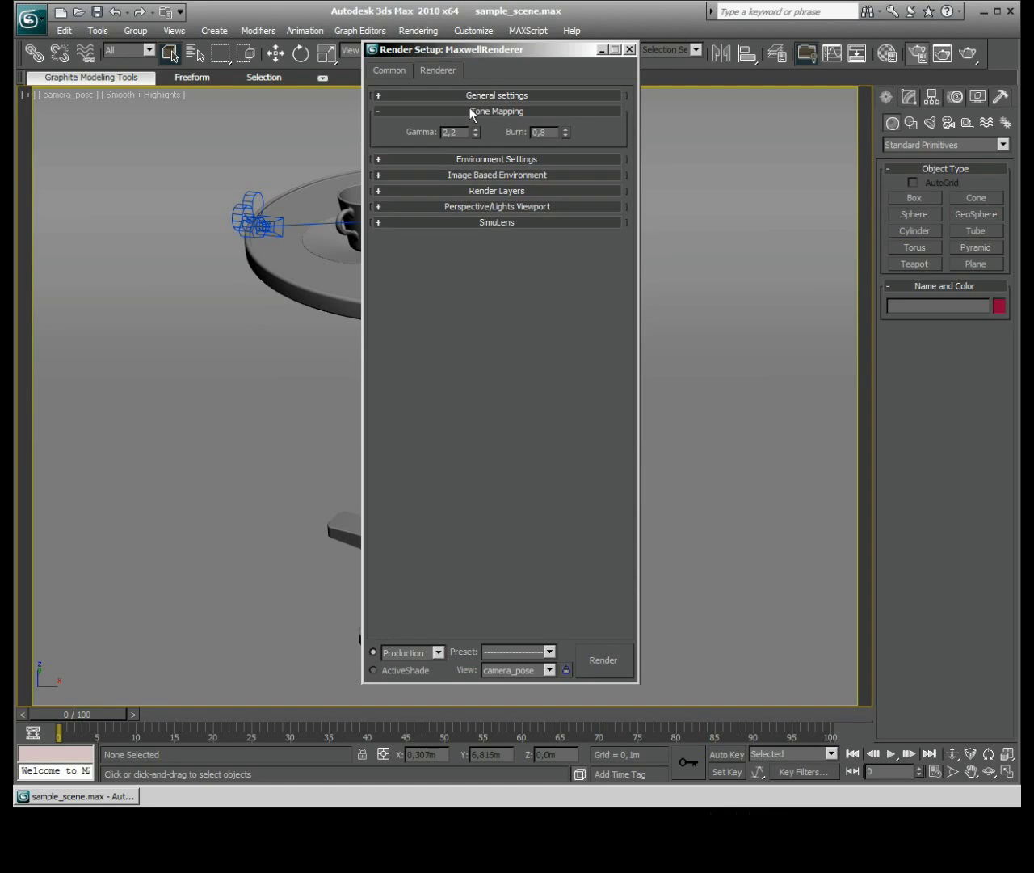
{"action": "left_click", "coordinate": [470, 111]}
{"action": "left_click", "coordinate": [470, 125]}
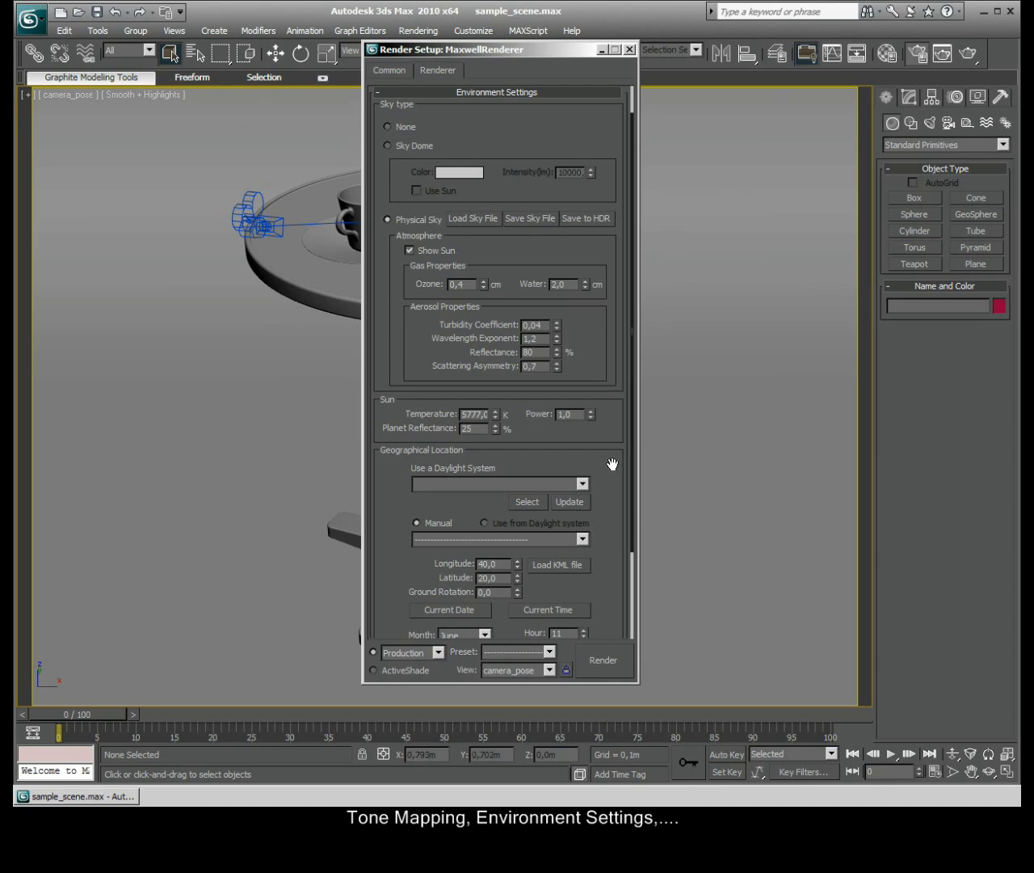
{"action": "left_click_drag", "start_coordinate": [612, 464], "coordinate": [612, 469]}
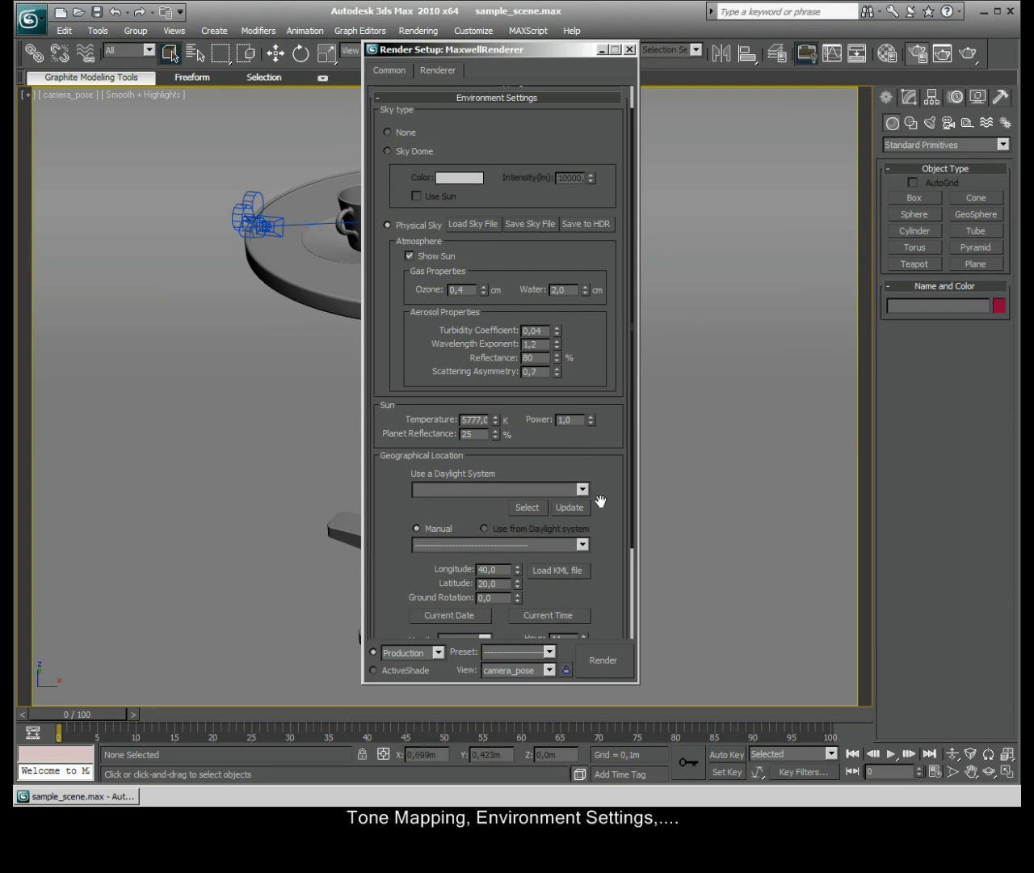
{"action": "left_click_drag", "start_coordinate": [598, 499], "coordinate": [601, 371]}
{"action": "scroll", "coordinate": [601, 371], "scroll_direction": "up", "scroll_amount": 5}
{"action": "left_click", "coordinate": [473, 126]}
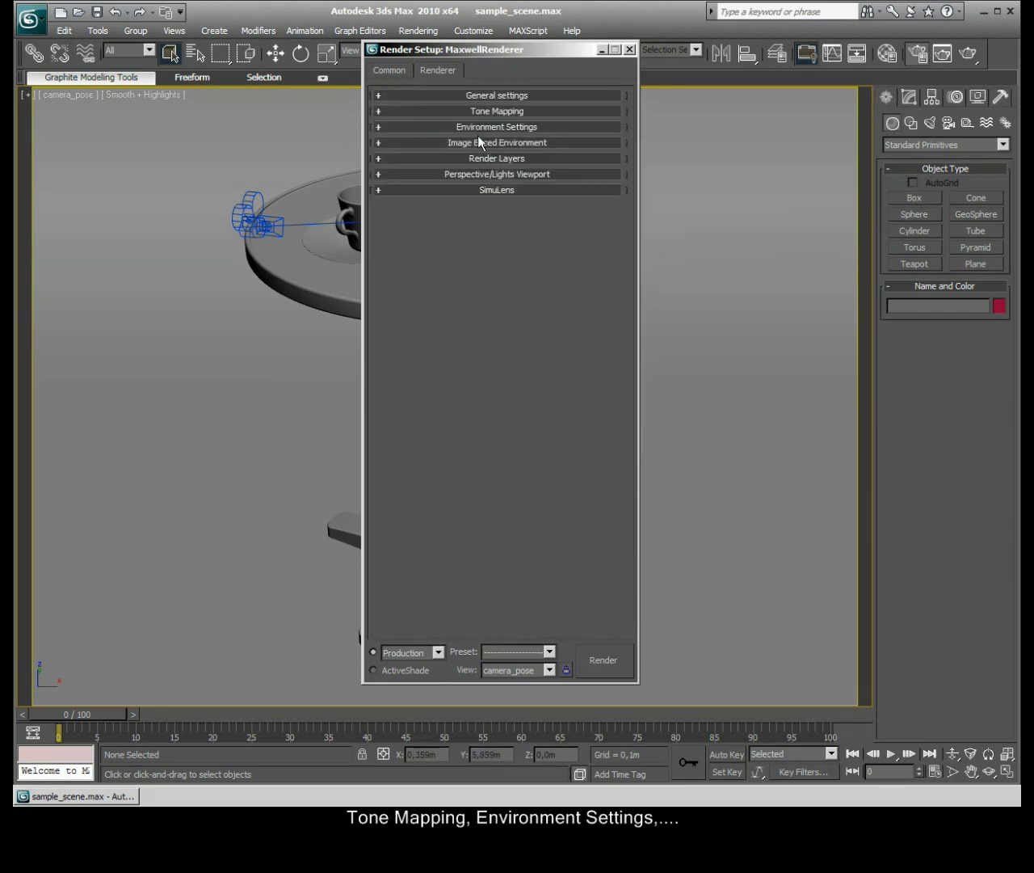
Inspect the Image Based Environment, Render Layers, camera exposure and SimuLens rollouts
{"action": "left_click", "coordinate": [478, 139]}
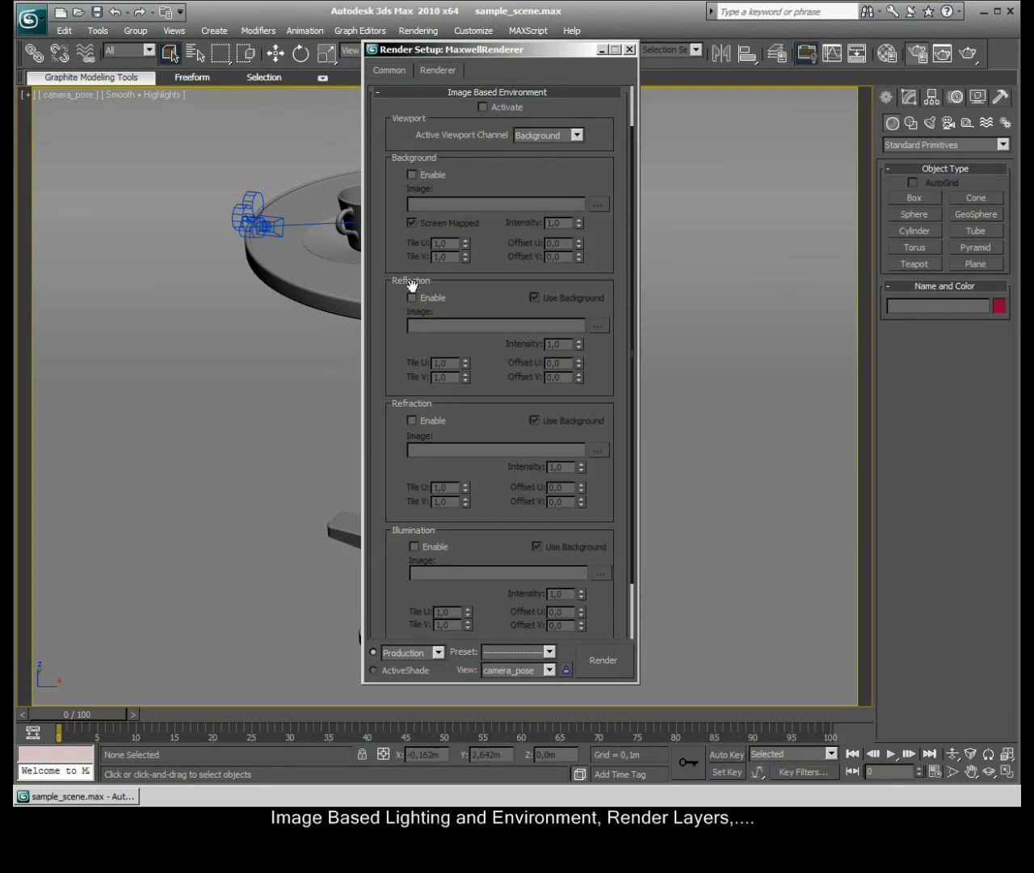
{"action": "left_click", "coordinate": [446, 93]}
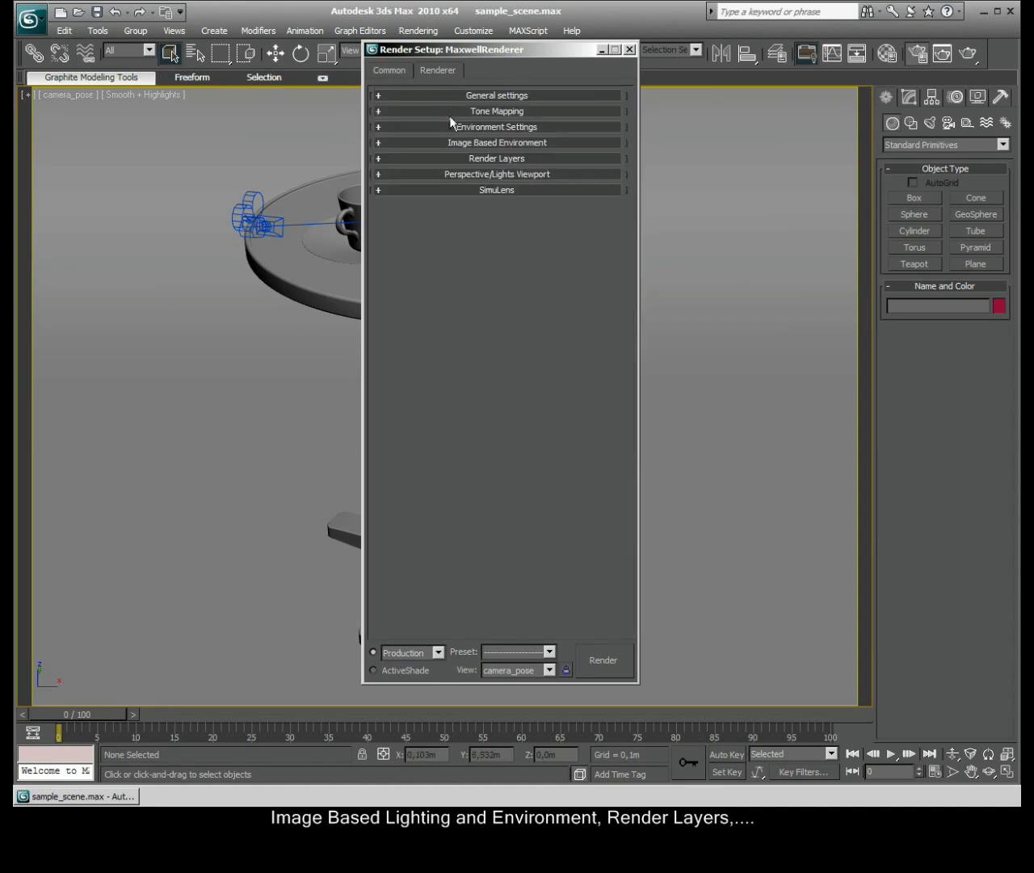
{"action": "left_click", "coordinate": [471, 160]}
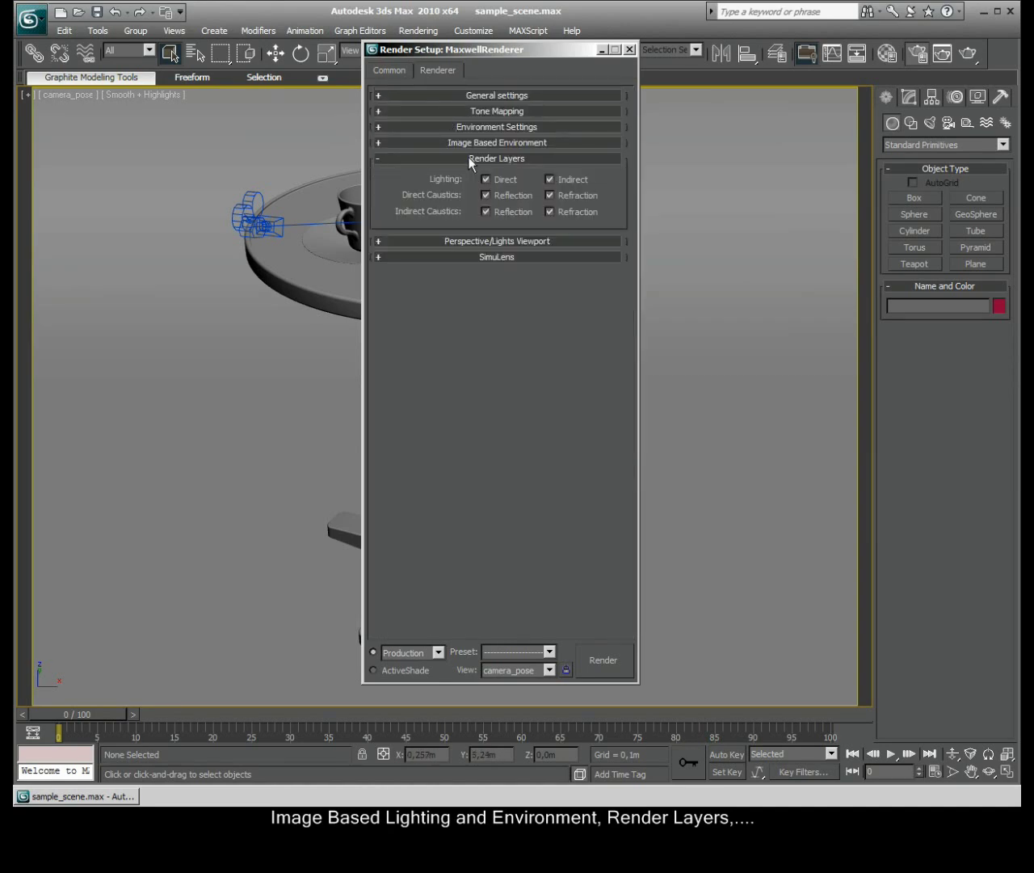
{"action": "left_click", "coordinate": [415, 159]}
{"action": "left_click", "coordinate": [425, 176]}
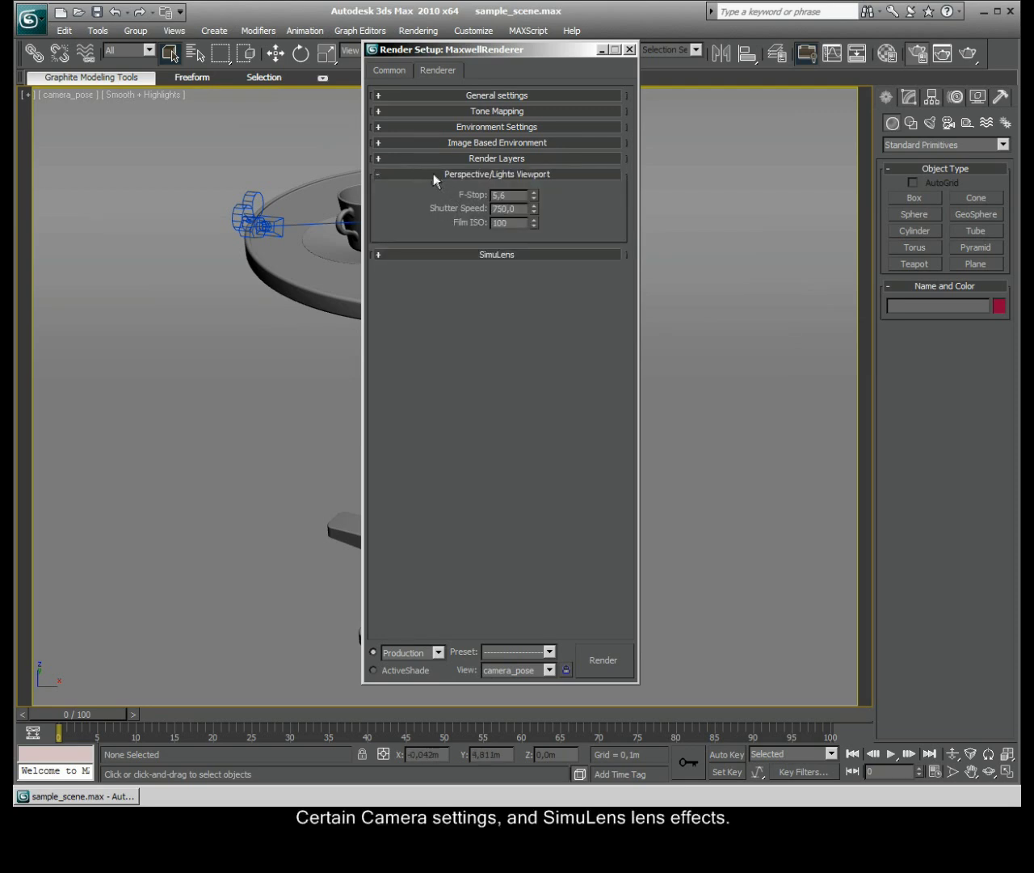
{"action": "left_click", "coordinate": [434, 173]}
{"action": "left_click", "coordinate": [437, 189]}
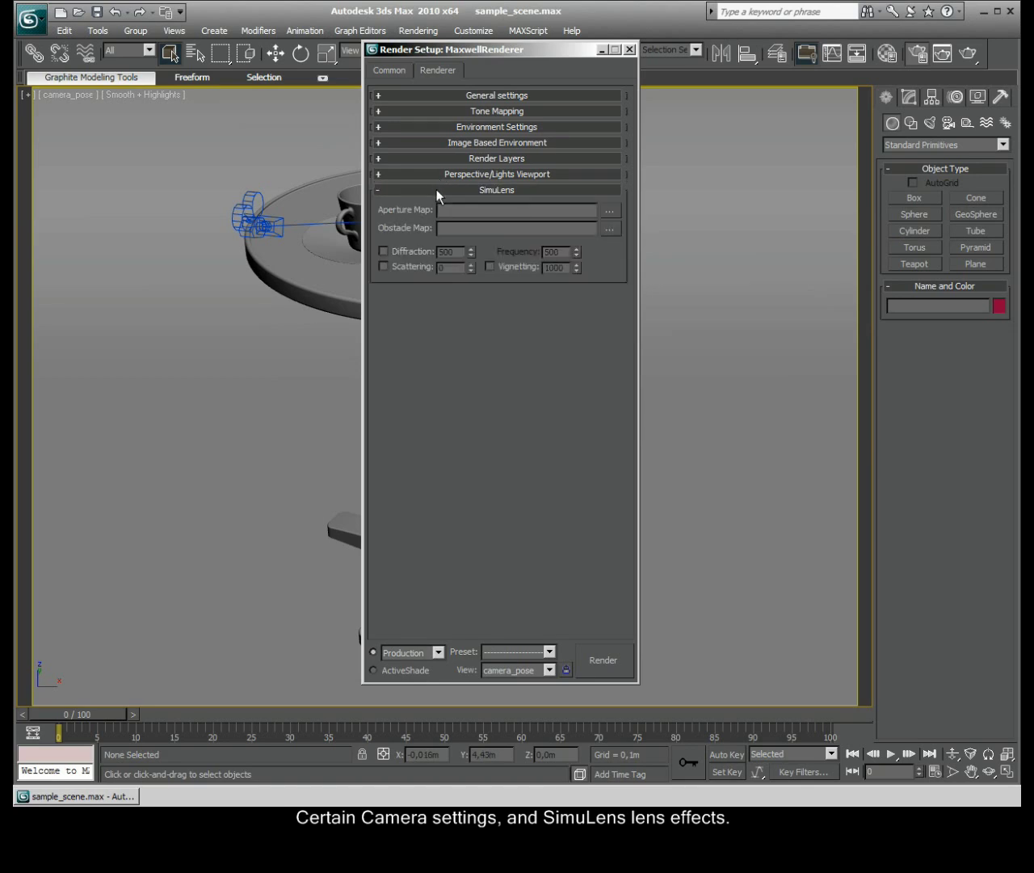
{"action": "left_click", "coordinate": [437, 189]}
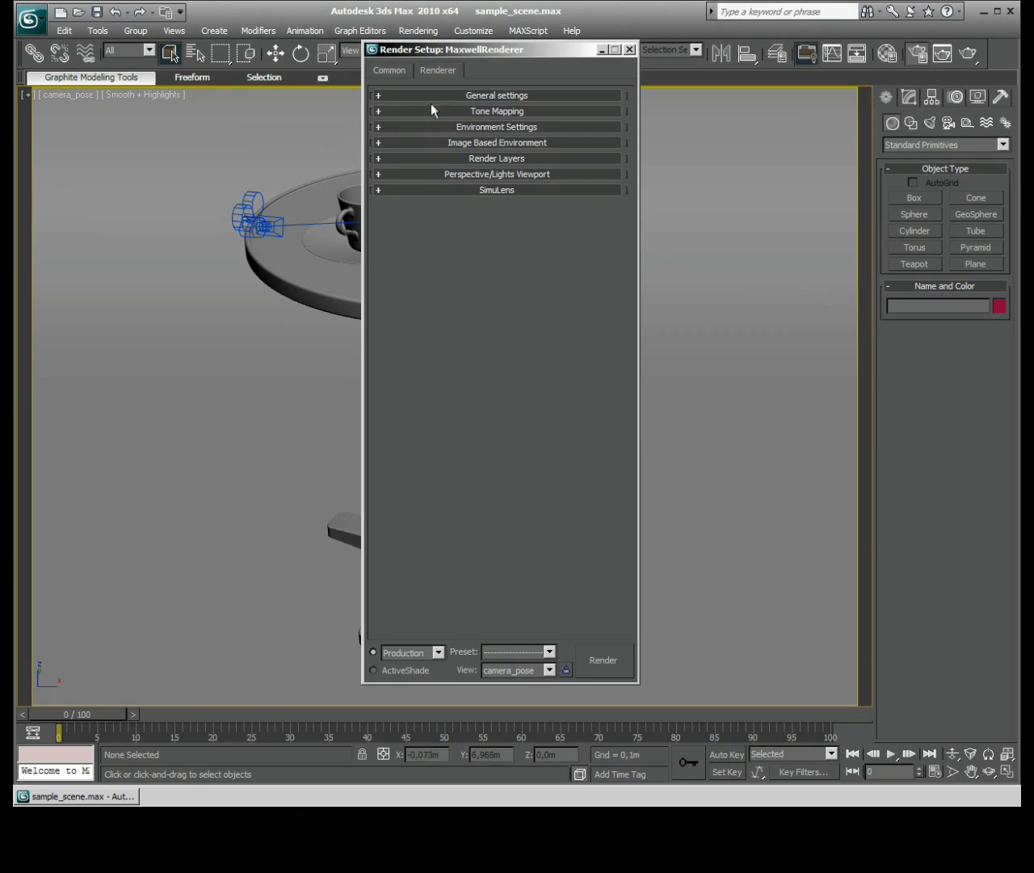
Check the Common tab, reopen Maxwell General settings, and close Render Setup
{"action": "left_click", "coordinate": [402, 67]}
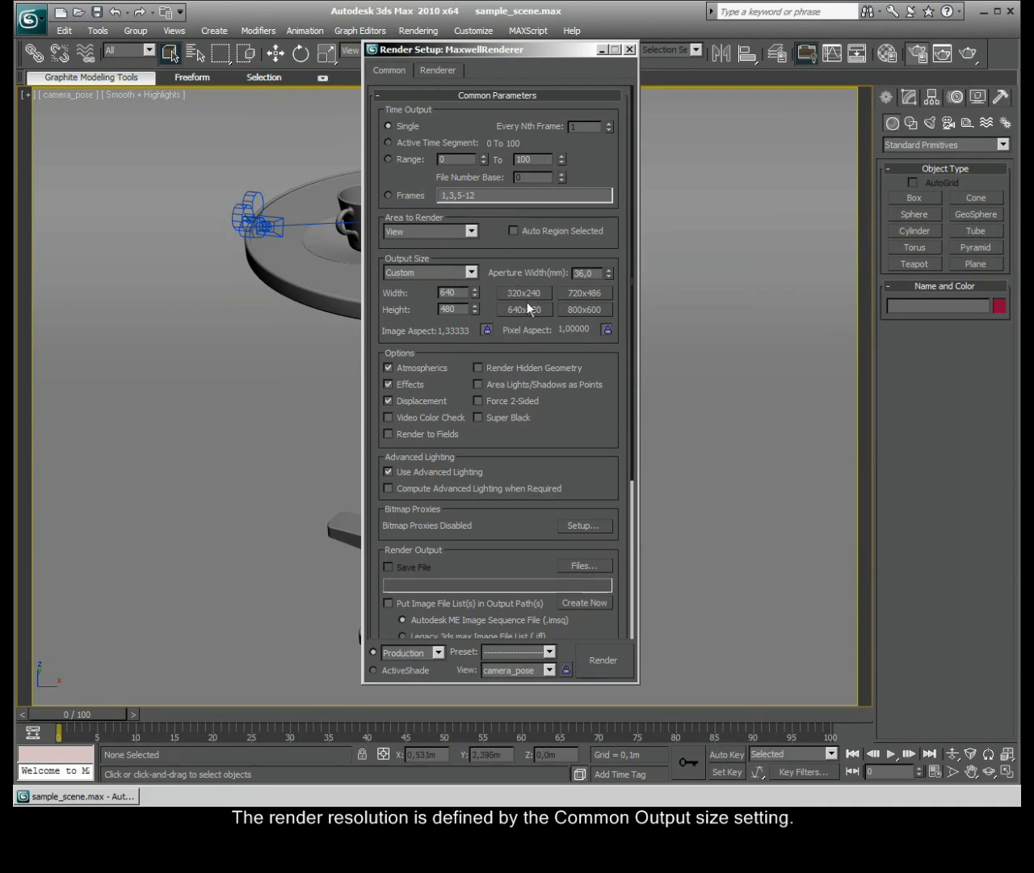
{"action": "left_click", "coordinate": [436, 70]}
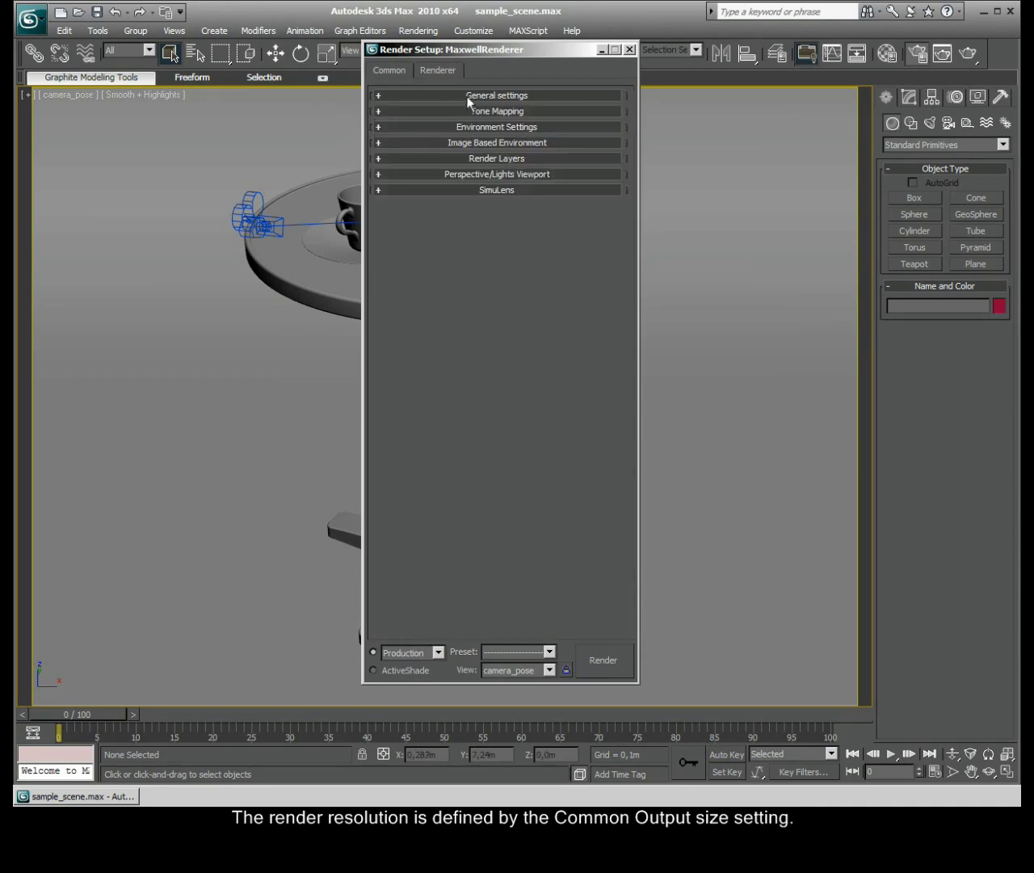
{"action": "left_click", "coordinate": [469, 96]}
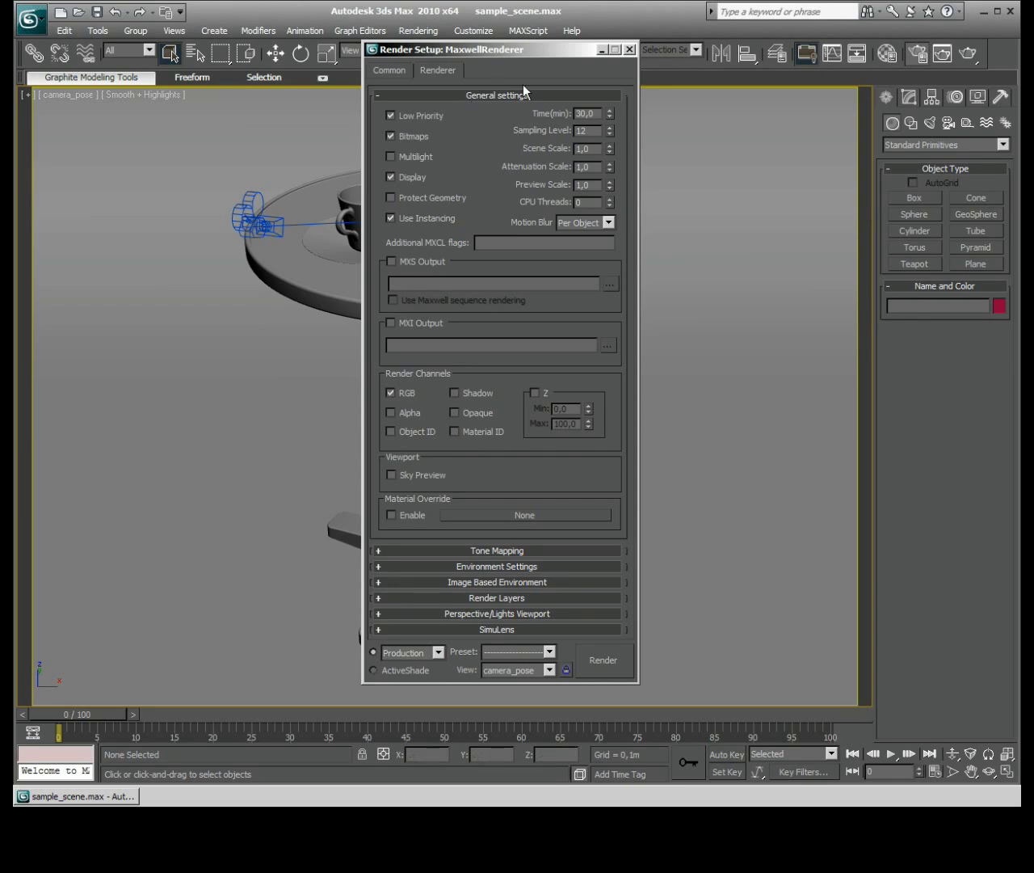
{"action": "left_click", "coordinate": [628, 50]}
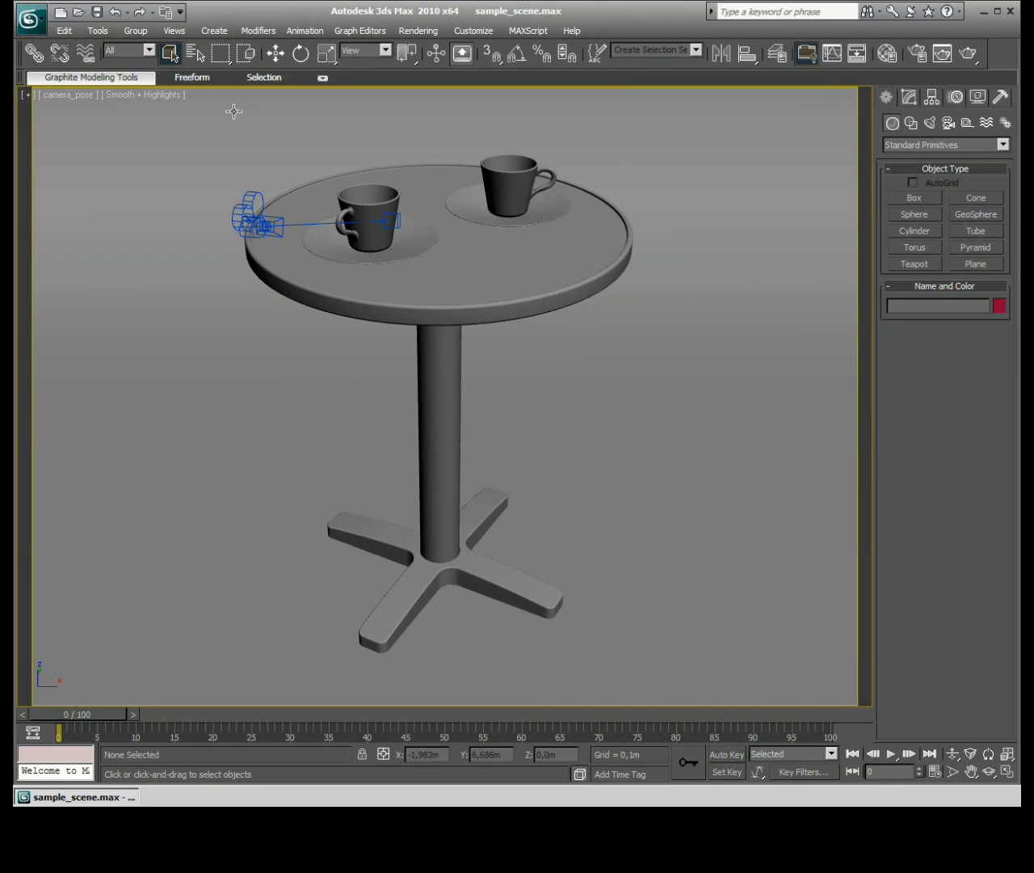
Select camera_pose and show its Maxwell Parameters: Manual exposure, F-Stop 5,6, shutter 750, ISO 100
{"action": "key", "text": "alt+w"}
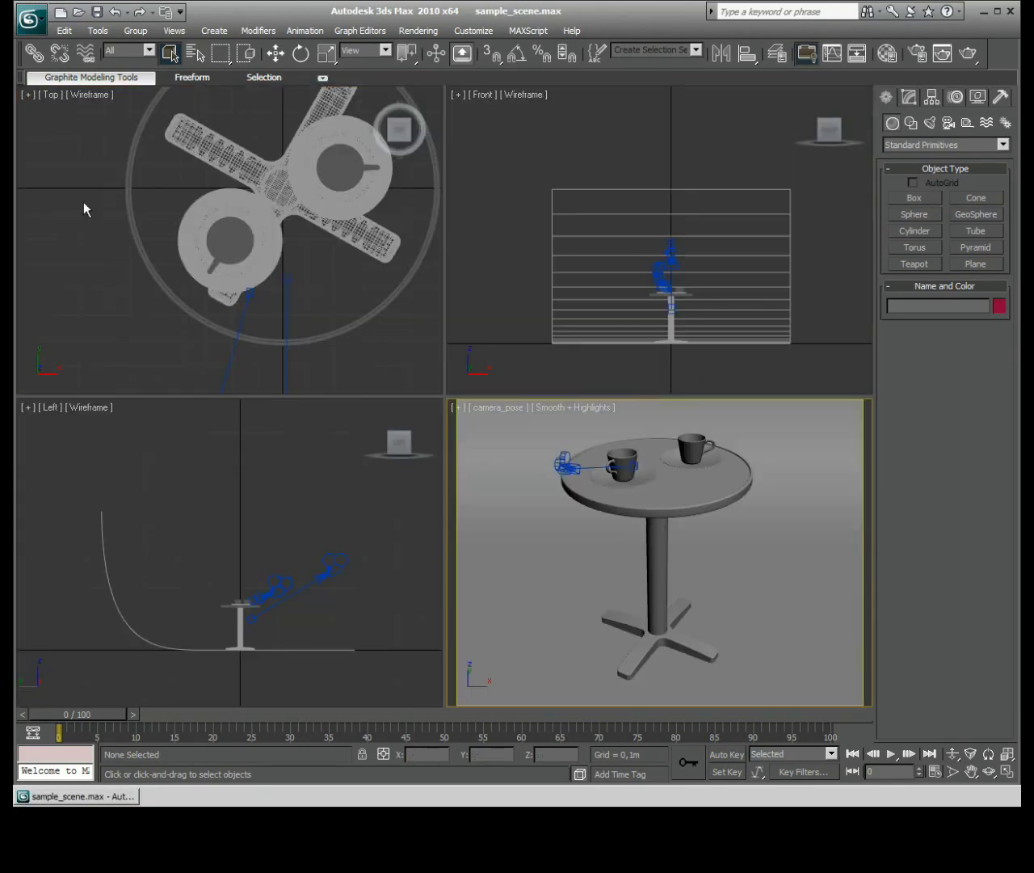
{"action": "left_click", "coordinate": [334, 564]}
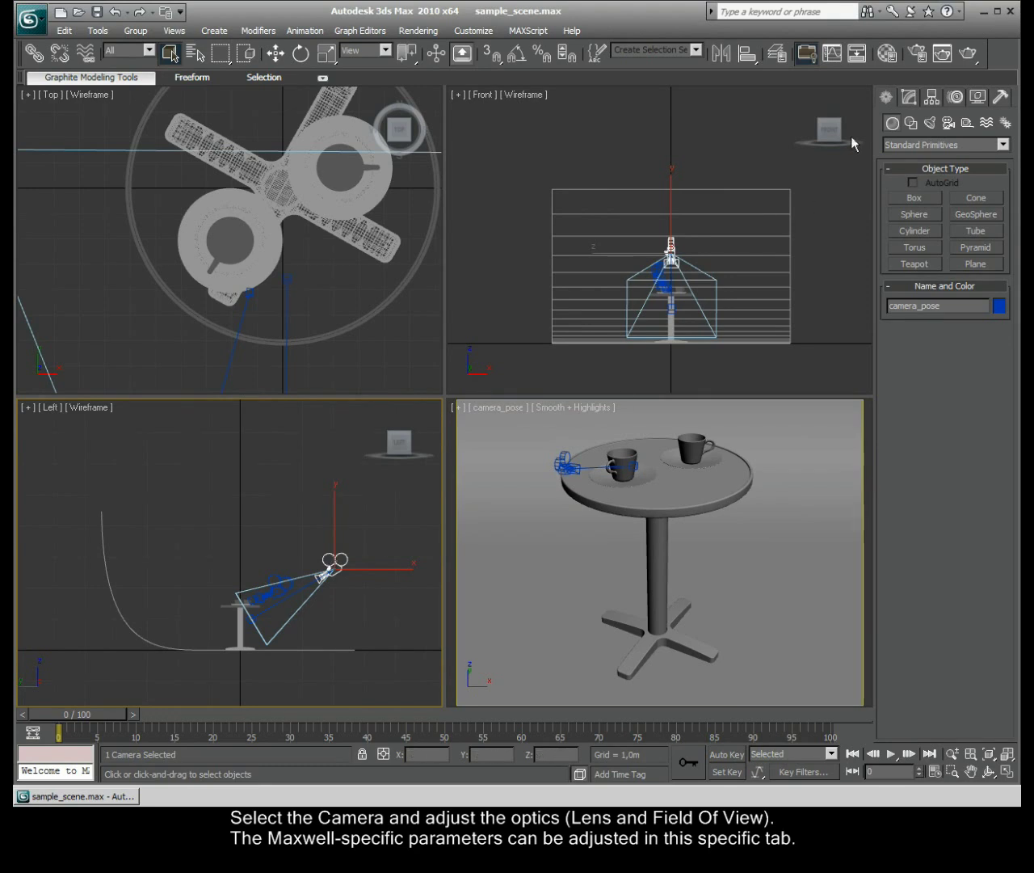
{"action": "left_click", "coordinate": [910, 99]}
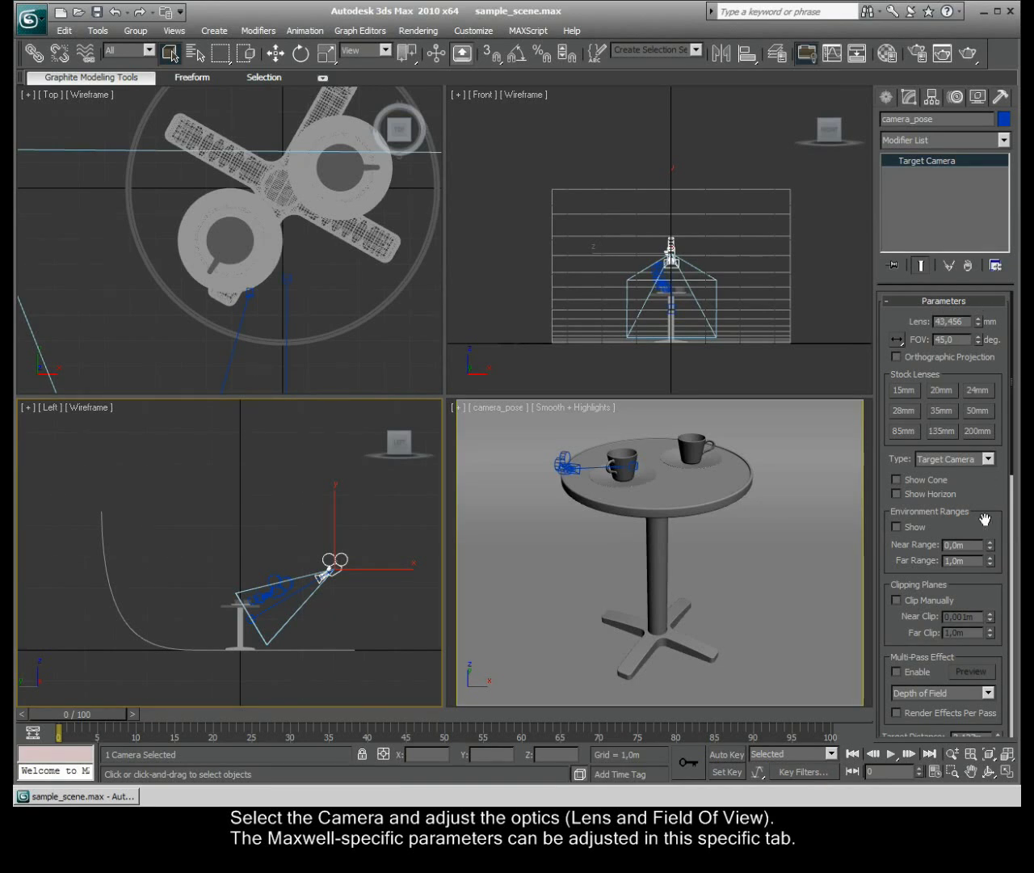
{"action": "left_click_drag", "start_coordinate": [986, 520], "coordinate": [981, 424]}
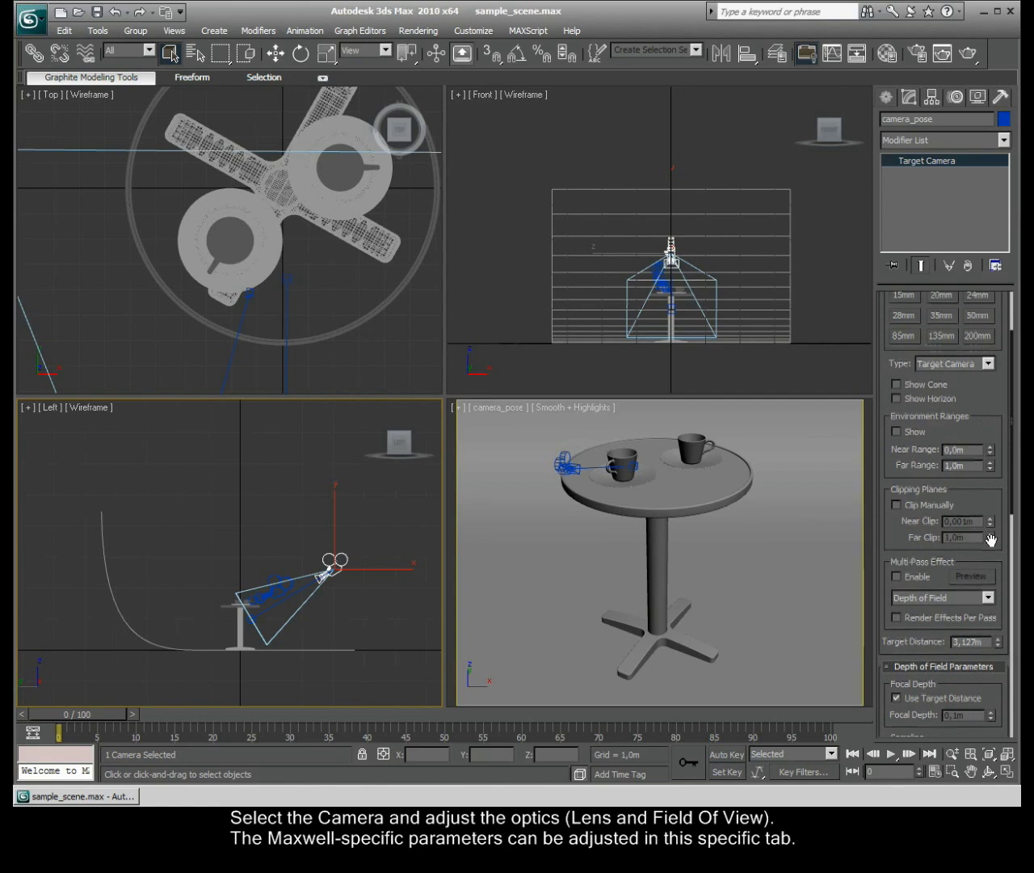
{"action": "left_click", "coordinate": [994, 667]}
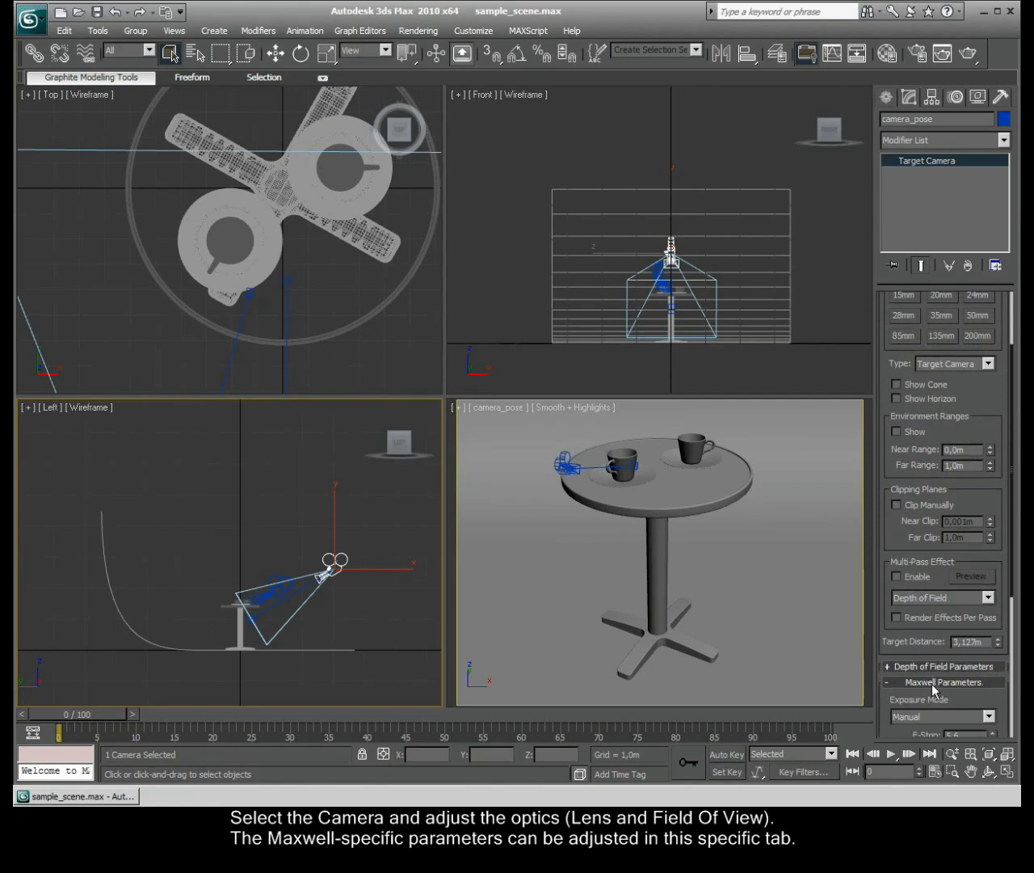
{"action": "left_click_drag", "start_coordinate": [995, 696], "coordinate": [978, 450]}
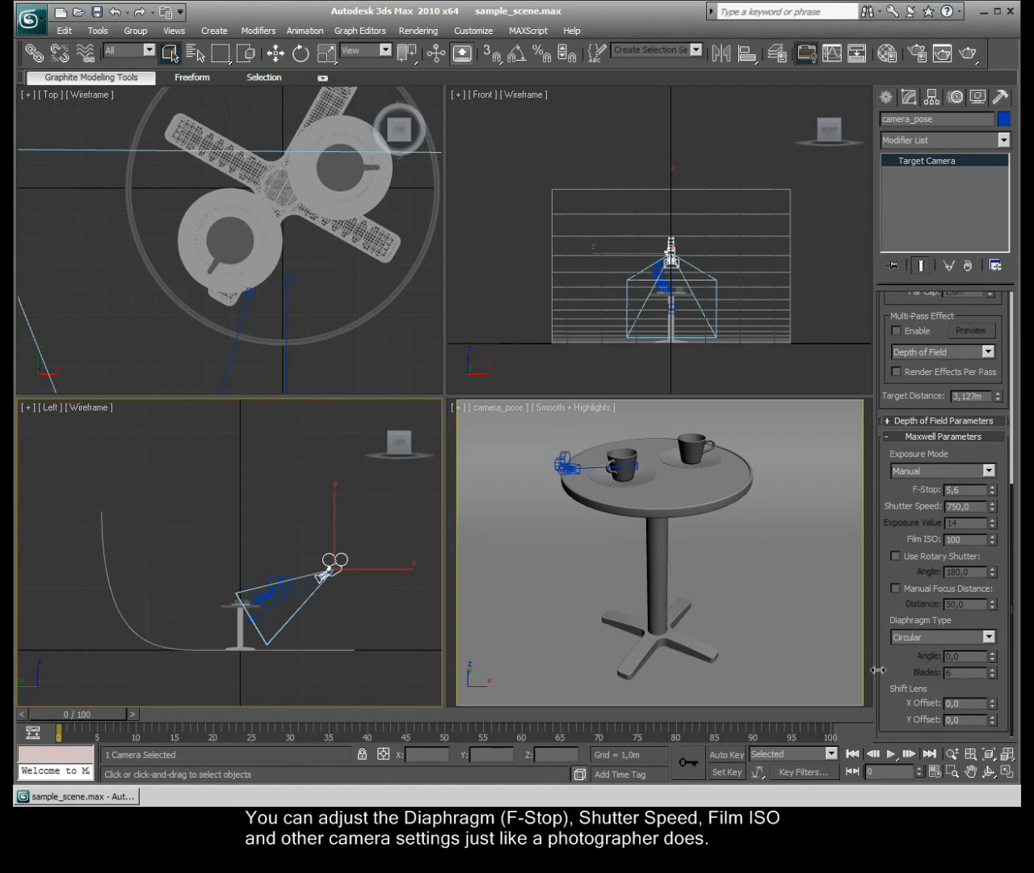
{"action": "left_click", "coordinate": [990, 638]}
{"action": "left_click", "coordinate": [976, 661]}
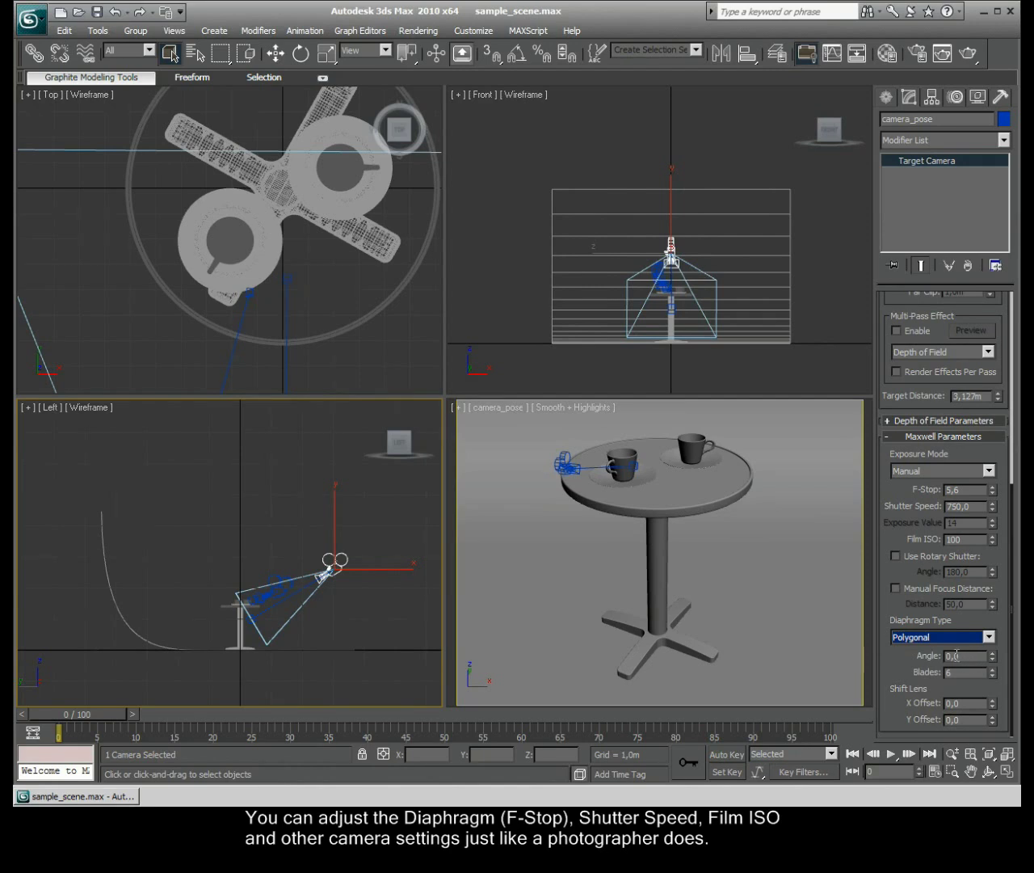
{"action": "left_click", "coordinate": [970, 641]}
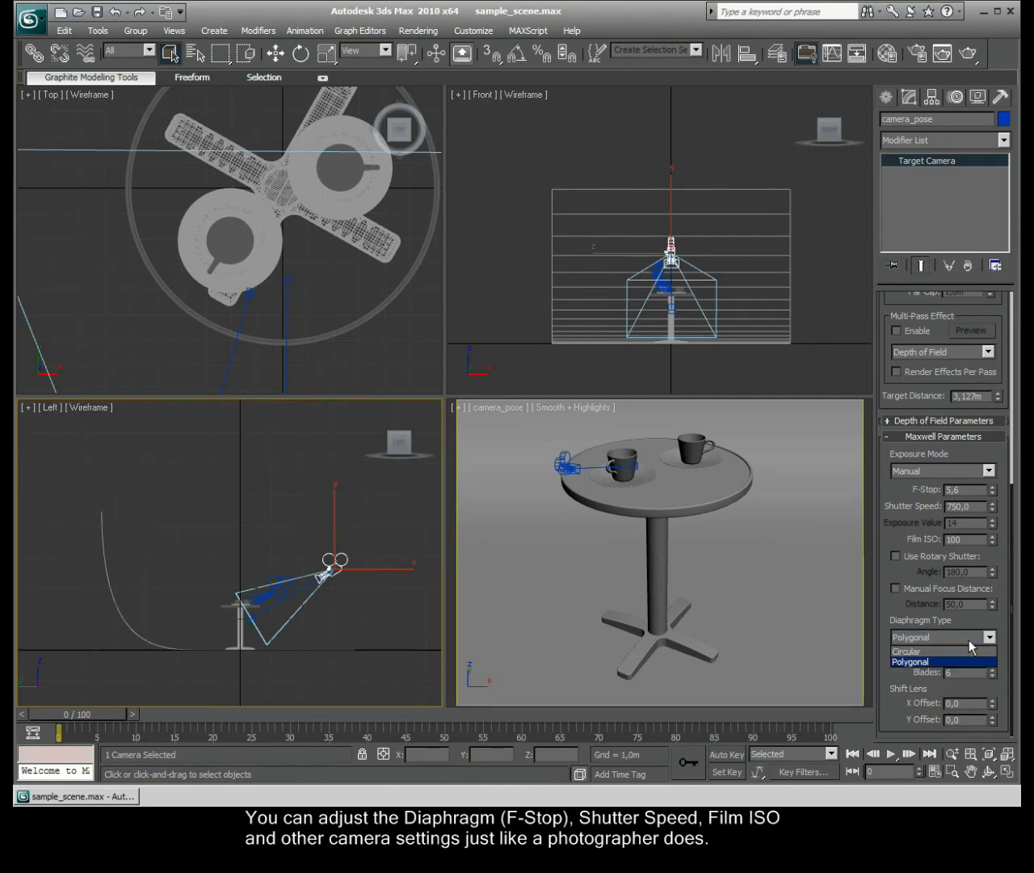
{"action": "left_click", "coordinate": [969, 648]}
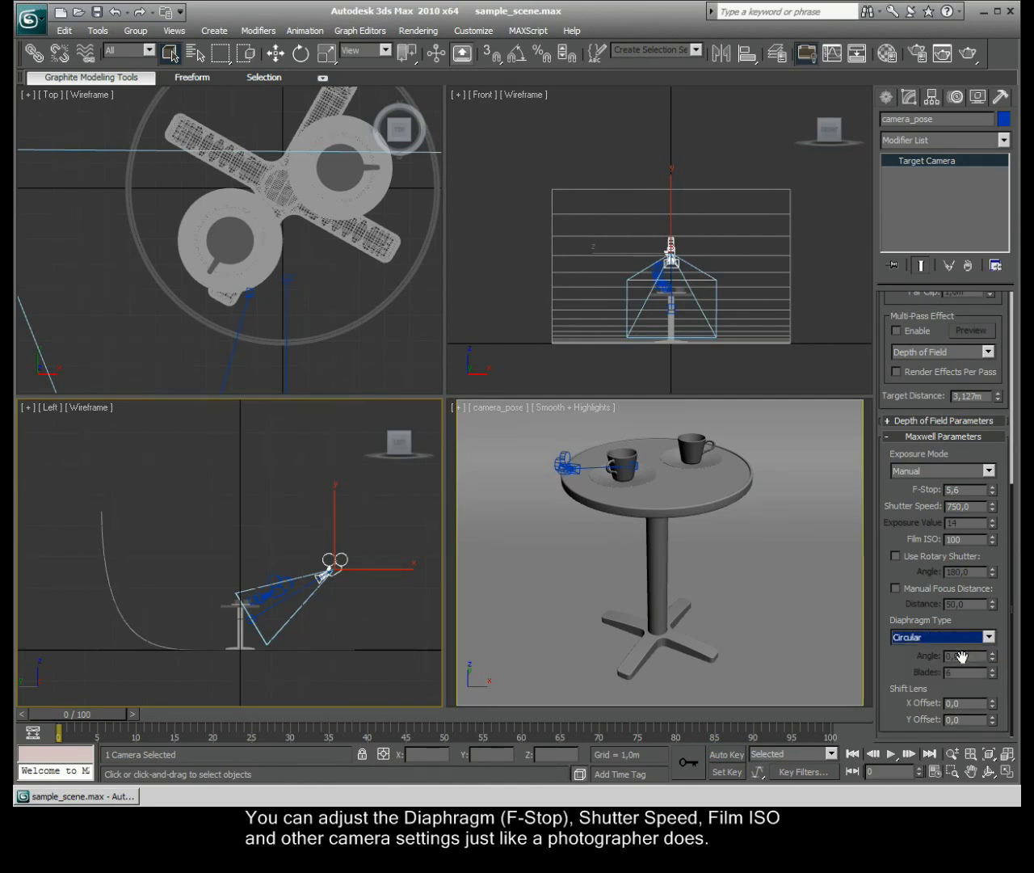
{"action": "left_click", "coordinate": [940, 470]}
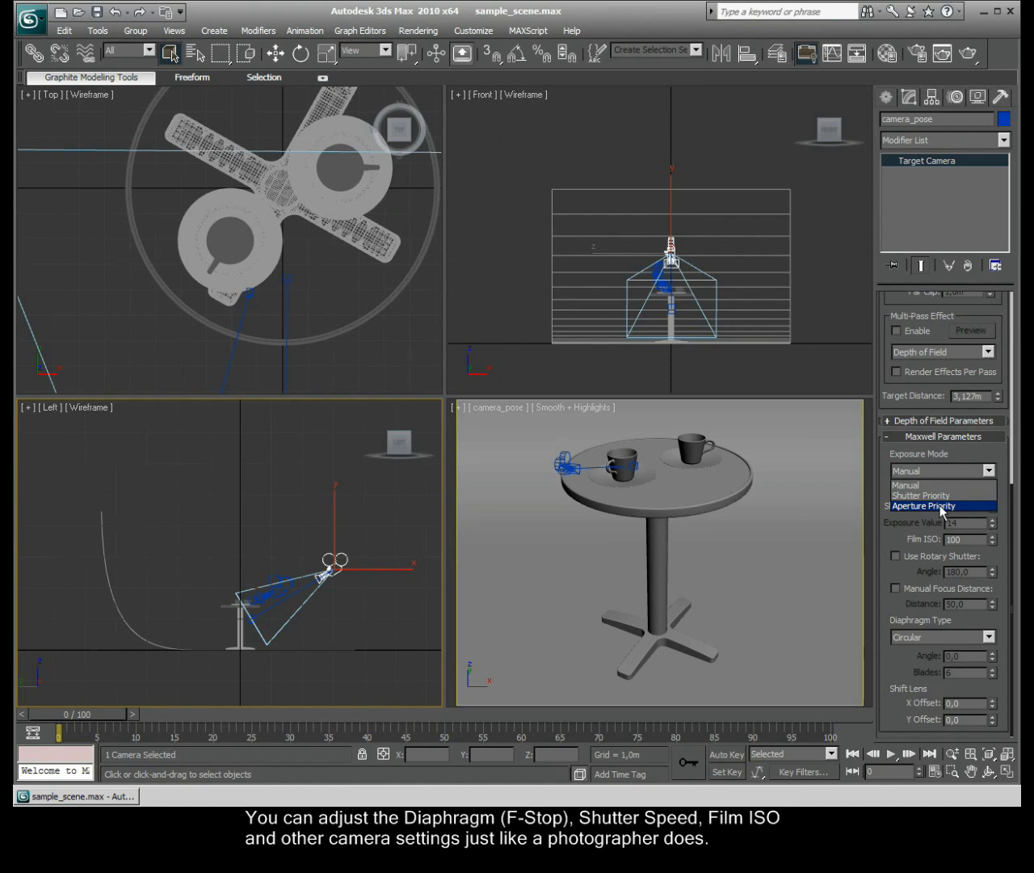
{"action": "left_click", "coordinate": [955, 475]}
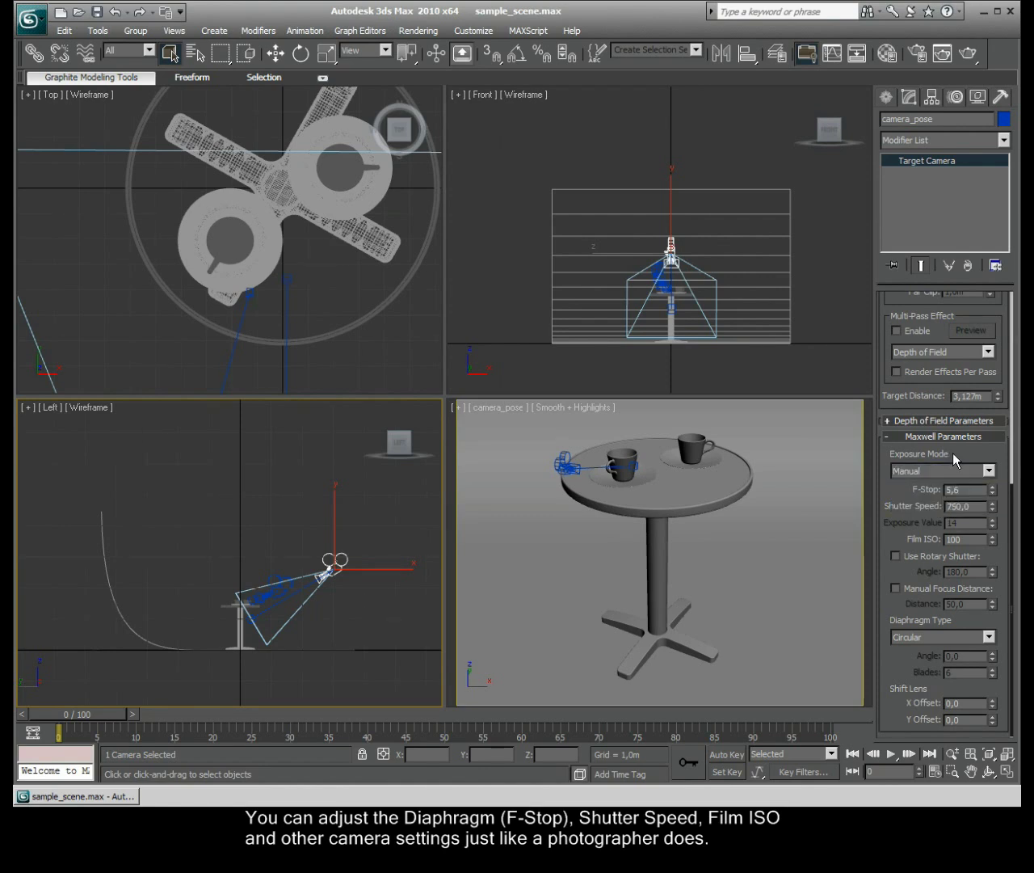
{"action": "double_click", "coordinate": [974, 508]}
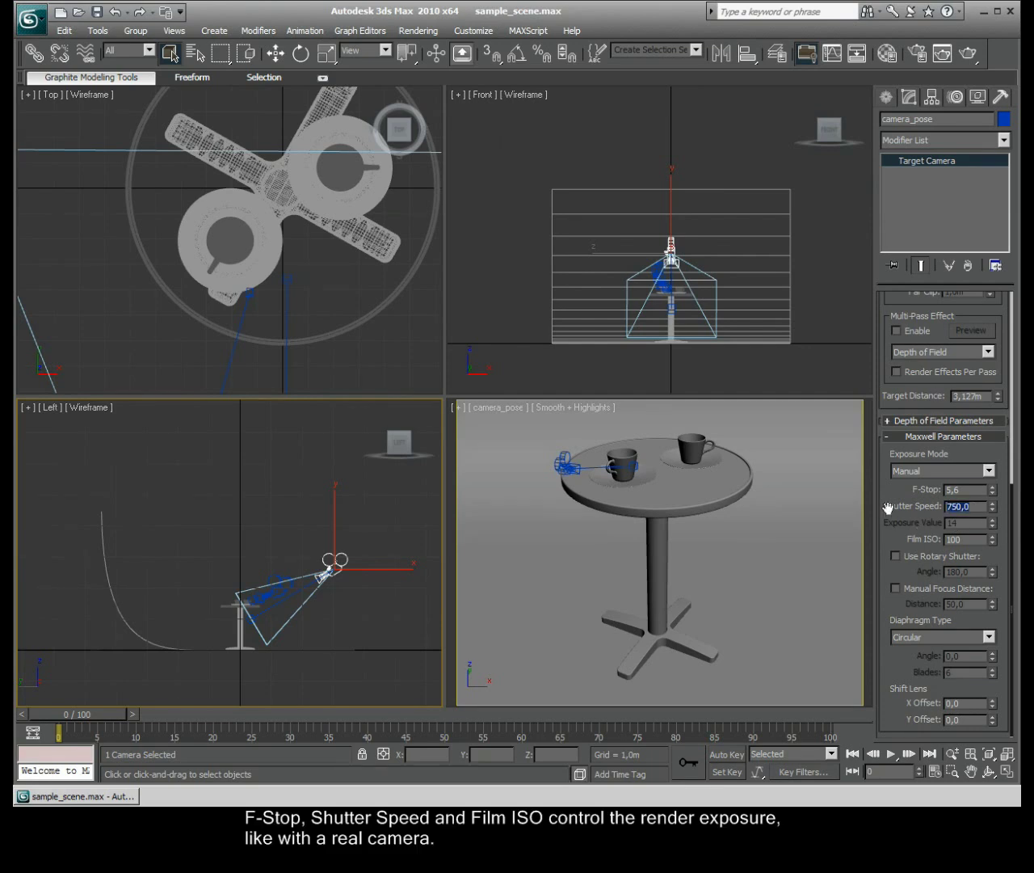
{"action": "type", "text": "250"}
{"action": "key", "text": "Return"}
{"action": "type", "text": "5"}
{"action": "key", "text": "Return"}
{"action": "left_click", "coordinate": [945, 476]}
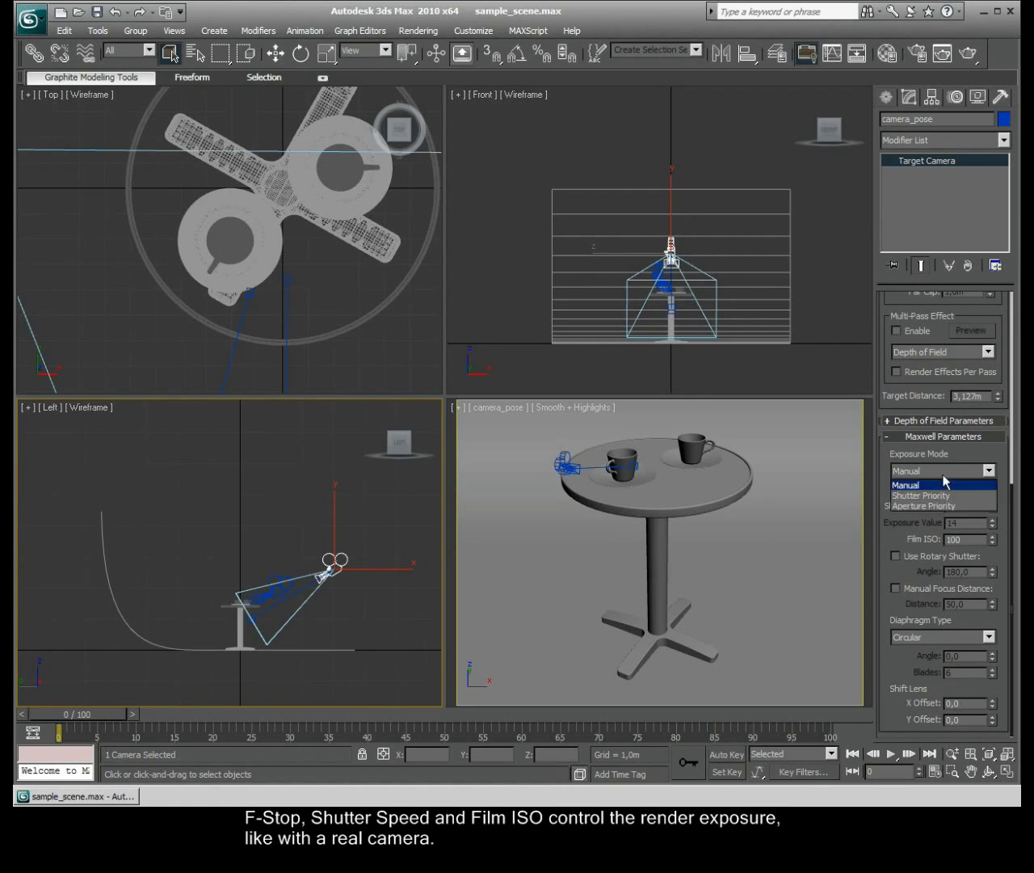
{"action": "left_click", "coordinate": [928, 496]}
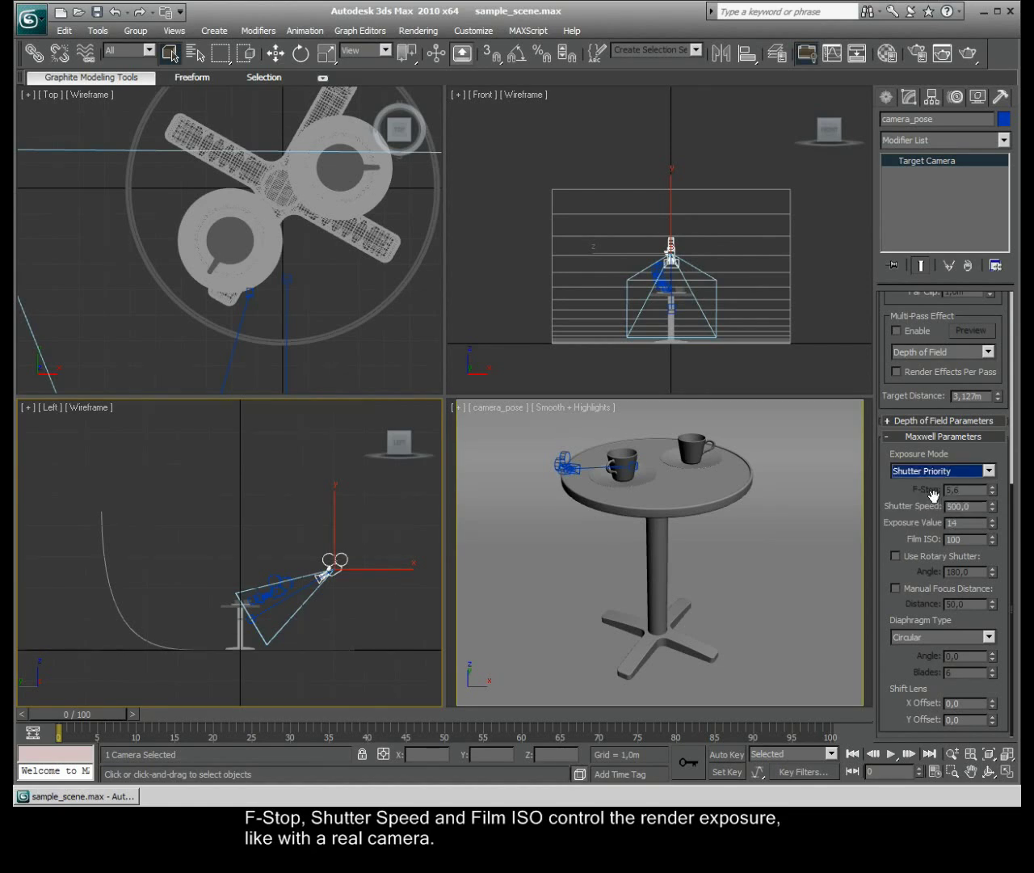
{"action": "double_click", "coordinate": [976, 507]}
{"action": "type", "text": "250,0"}
{"action": "key", "text": "Return"}
{"action": "type", "text": "5"}
{"action": "key", "text": "Return"}
{"action": "left_click", "coordinate": [944, 470]}
{"action": "left_click", "coordinate": [942, 481]}
{"action": "double_click", "coordinate": [979, 507]}
{"action": "type", "text": "750"}
{"action": "key", "text": "Return"}
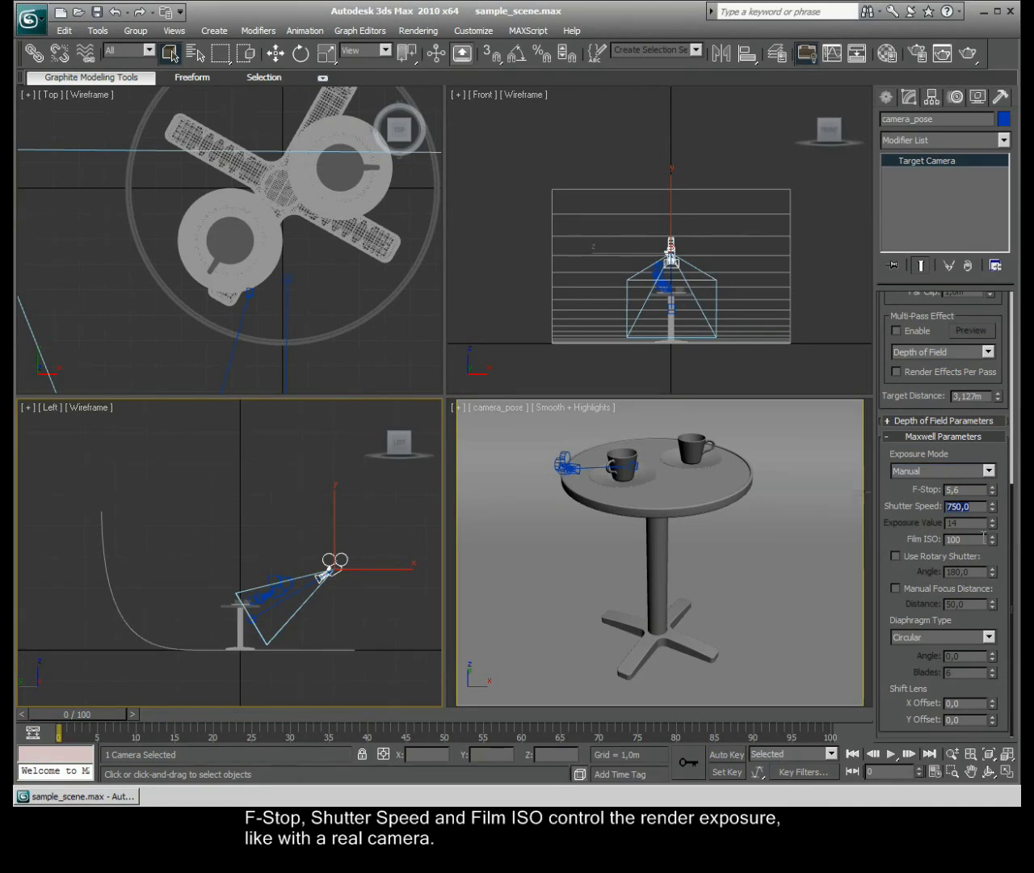
{"action": "left_click", "coordinate": [983, 534]}
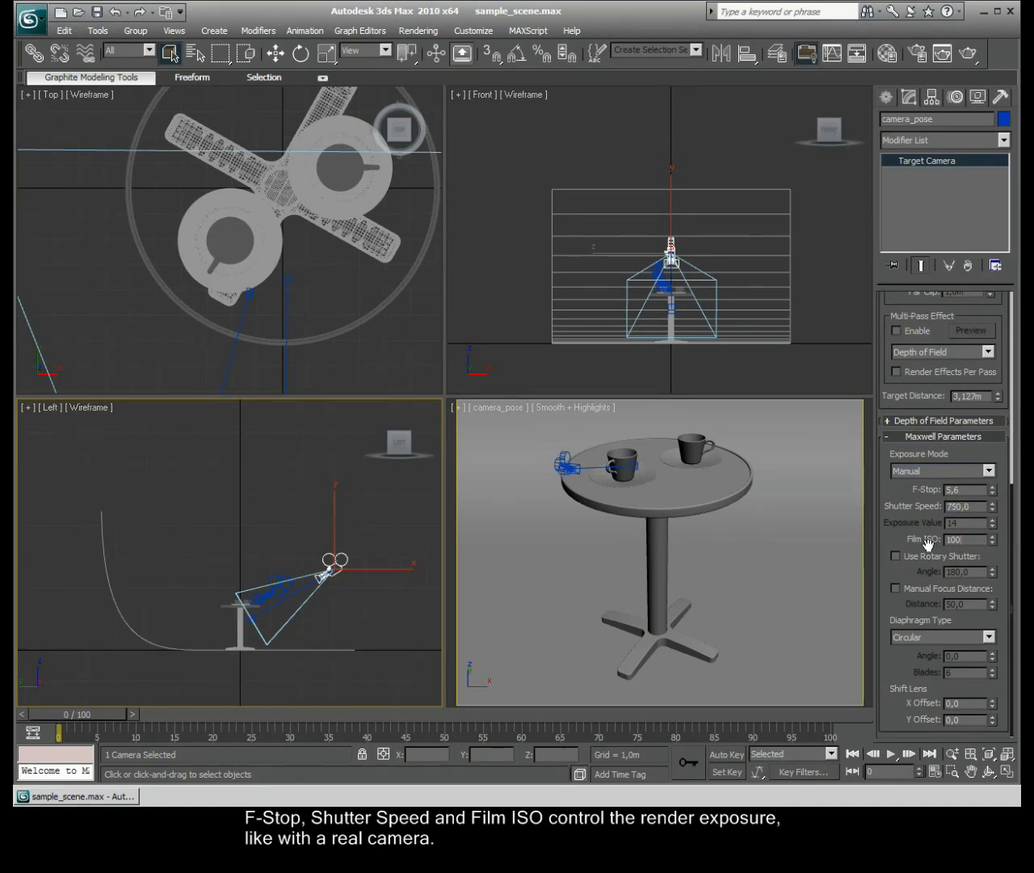
{"action": "left_click", "coordinate": [999, 588]}
{"action": "left_click", "coordinate": [999, 592]}
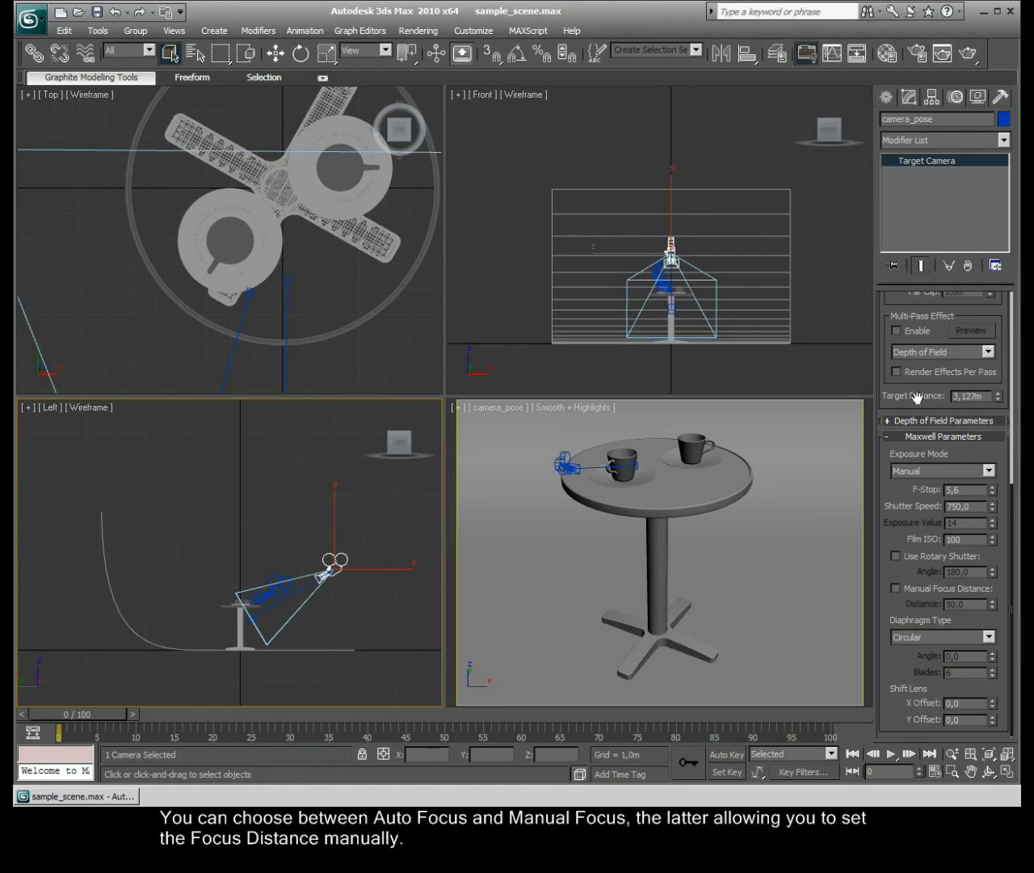
{"action": "scroll", "coordinate": [922, 404], "scroll_direction": "up", "scroll_amount": 1}
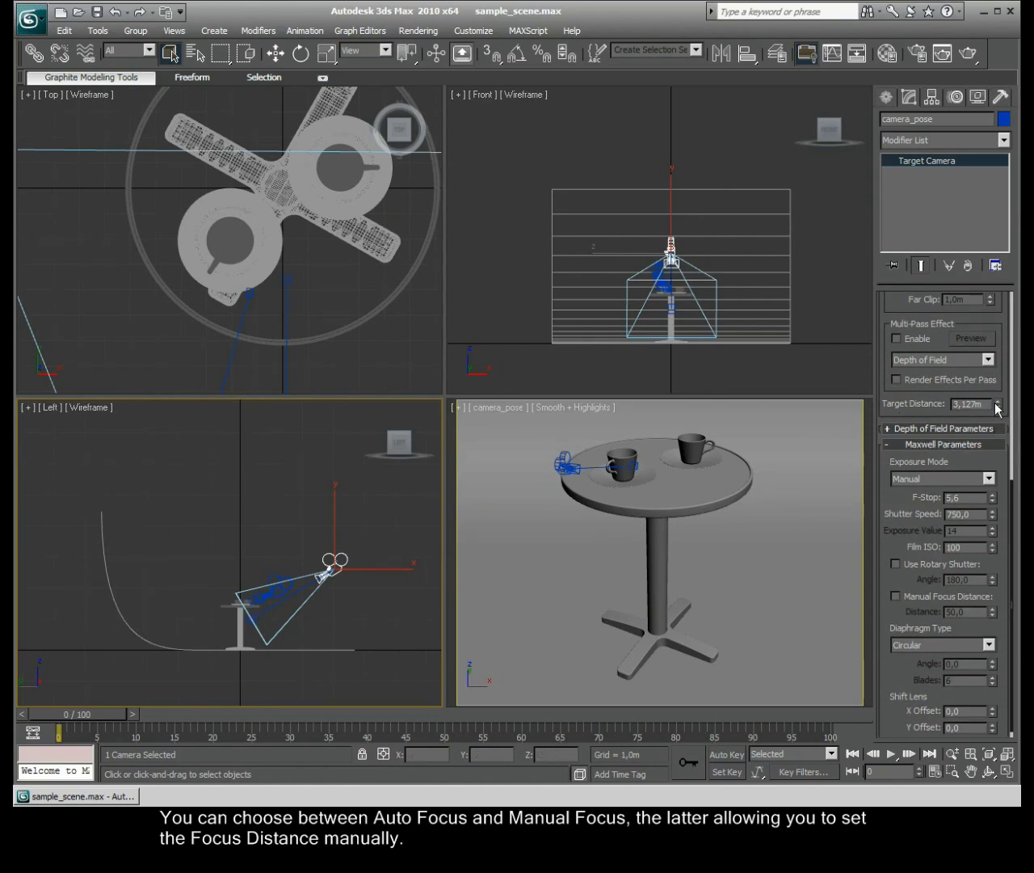
{"action": "mouse_move", "coordinate": [998, 404]}
{"action": "left_mouse_down"}
{"action": "mouse_move", "coordinate": [996, 455]}
{"action": "mouse_move", "coordinate": [997, 409]}
{"action": "left_mouse_up"}
{"action": "type", "text": "3,127"}
{"action": "key", "text": "Return"}
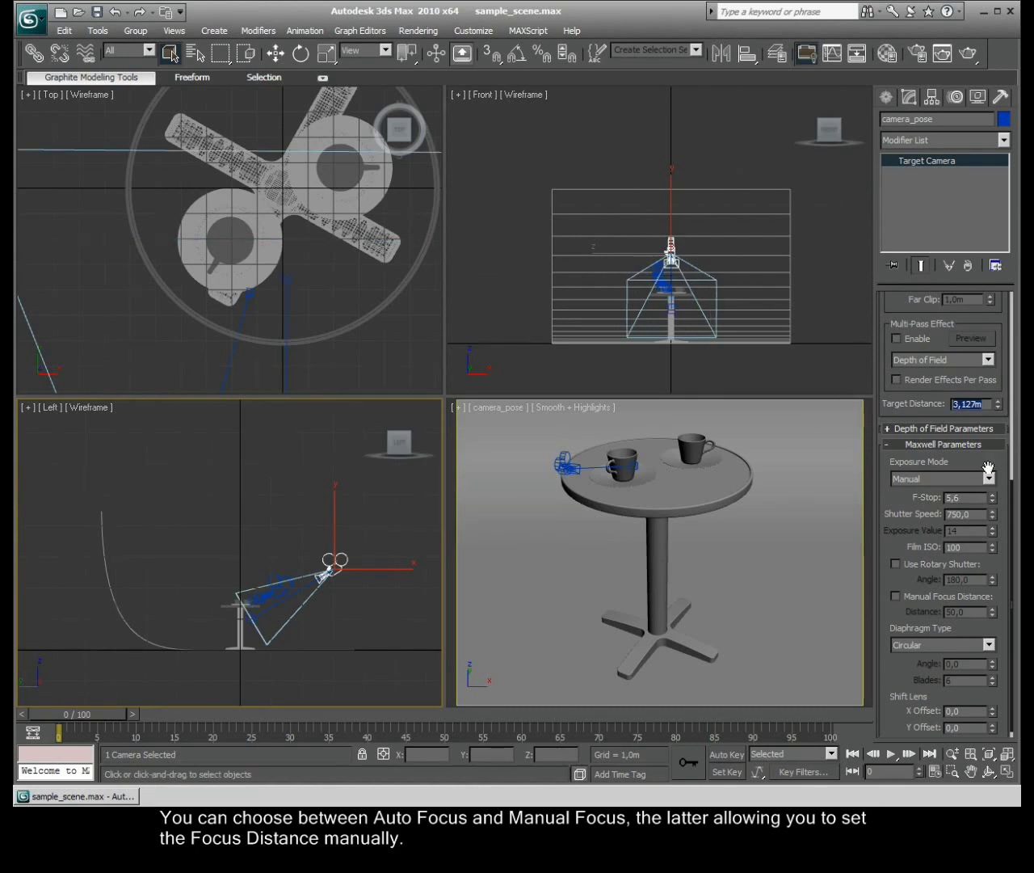
{"action": "left_click_drag", "start_coordinate": [991, 463], "coordinate": [991, 462]}
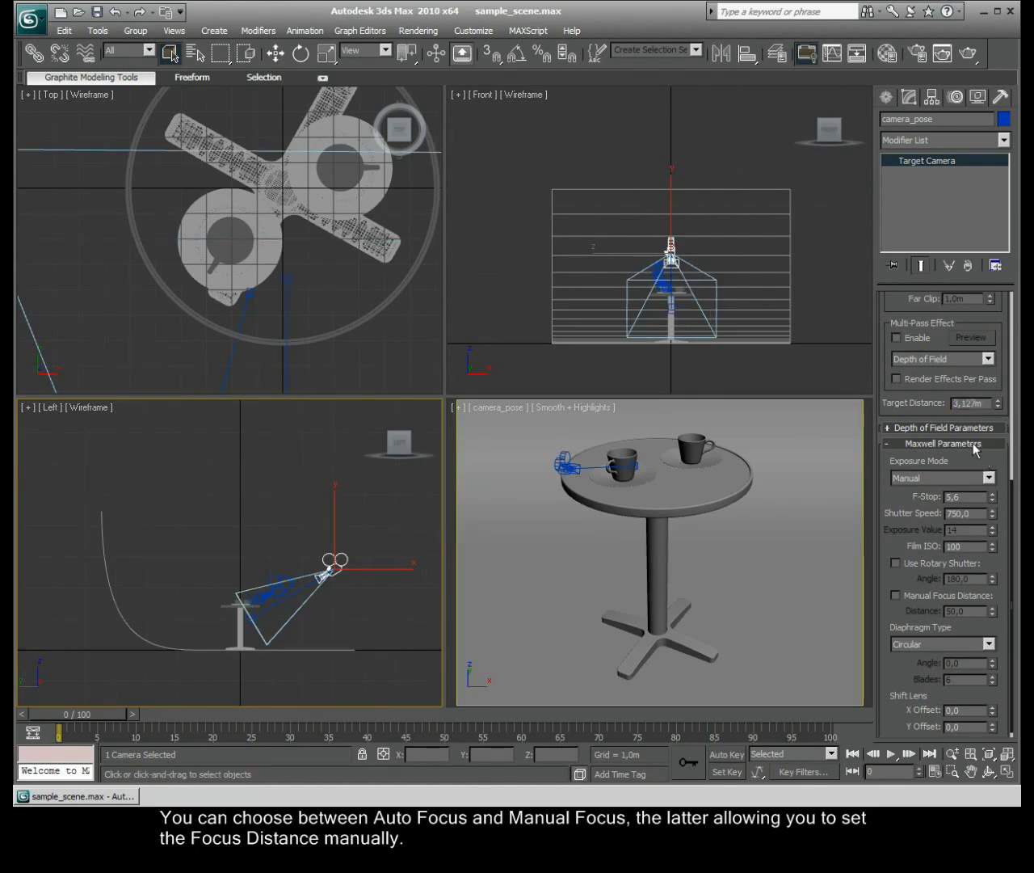
{"action": "scroll", "coordinate": [1013, 446], "scroll_direction": "up", "scroll_amount": 5}
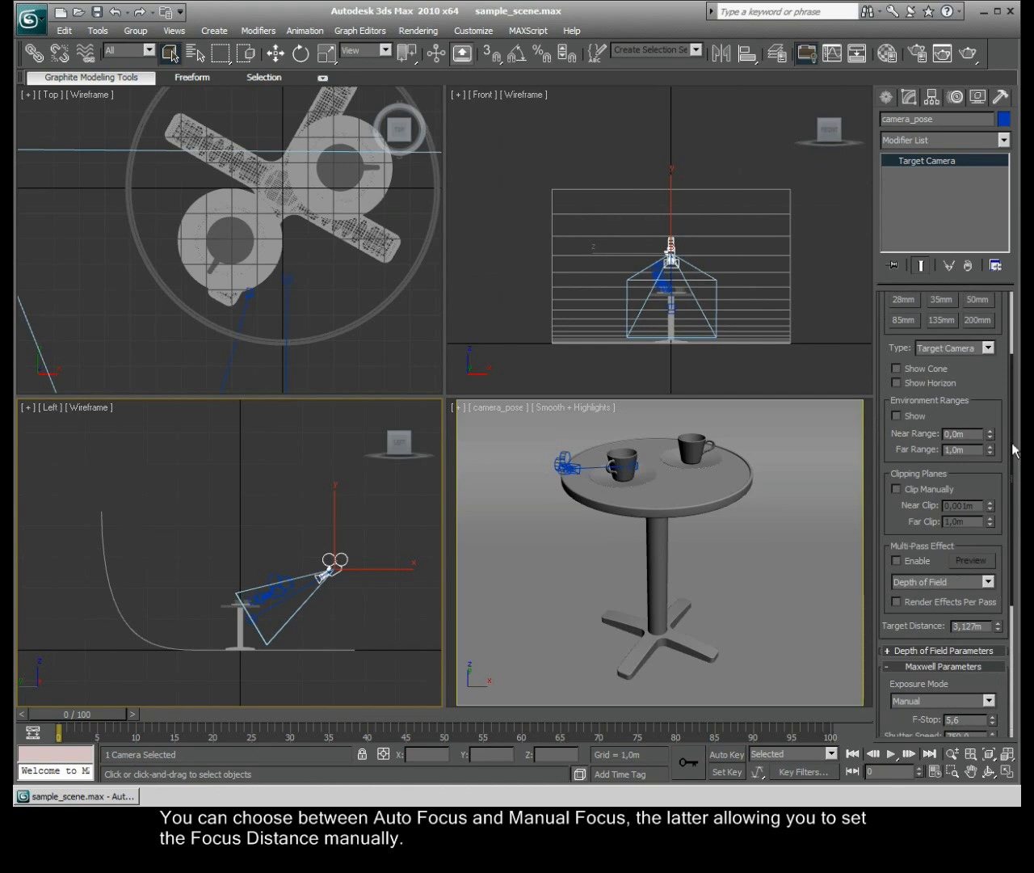
{"action": "scroll", "coordinate": [1016, 451], "scroll_direction": "up", "scroll_amount": 3}
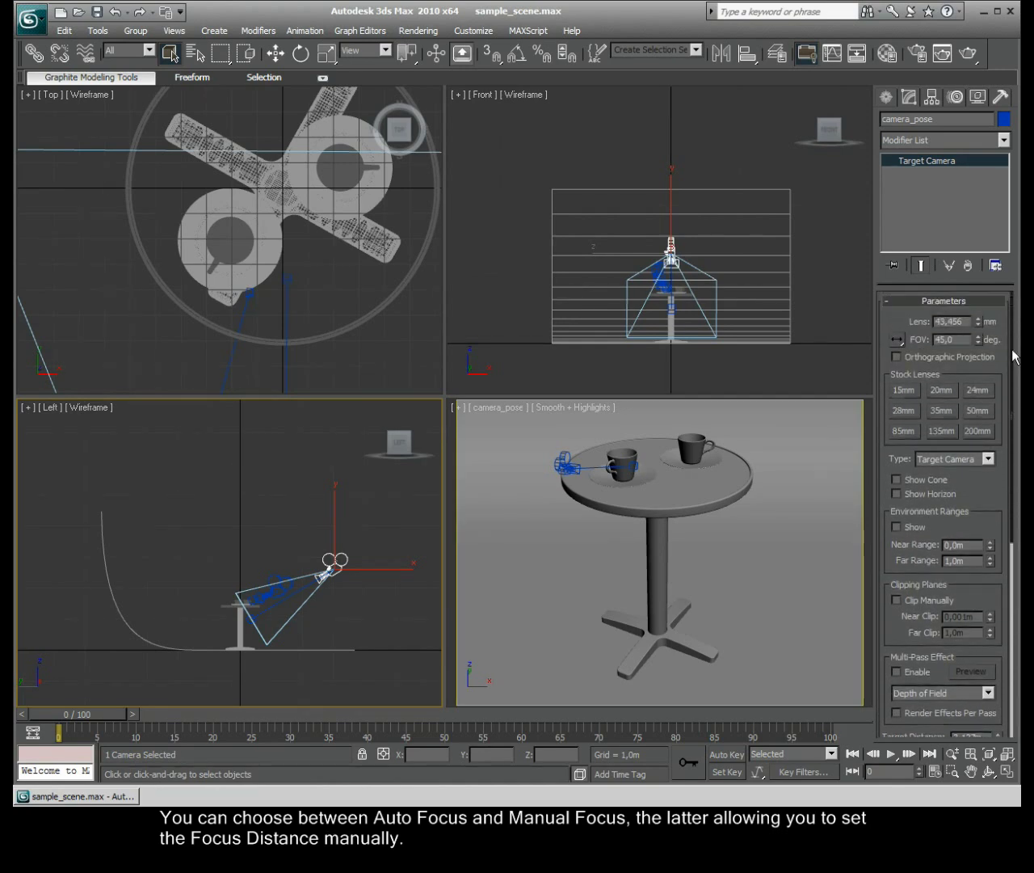
{"action": "left_click", "coordinate": [995, 304]}
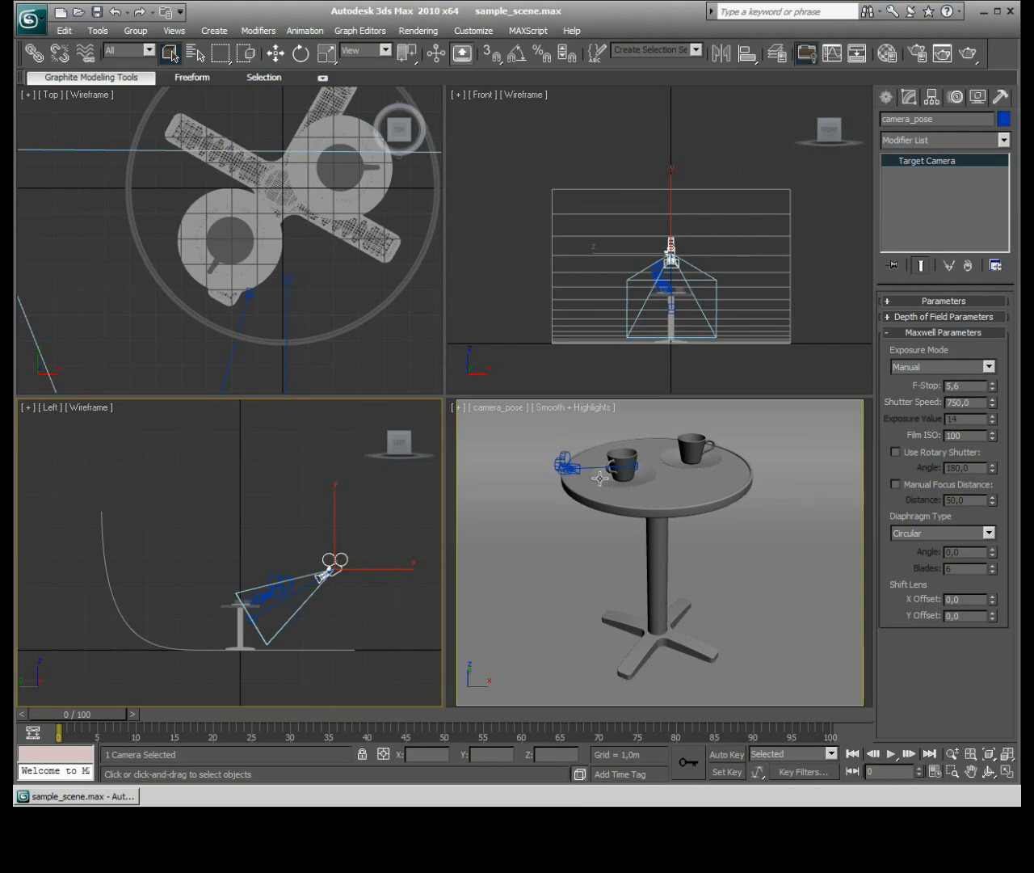
Select Studio_Base, maximize the camera view, and move Render Setup off the table
{"action": "left_click", "coordinate": [467, 509]}
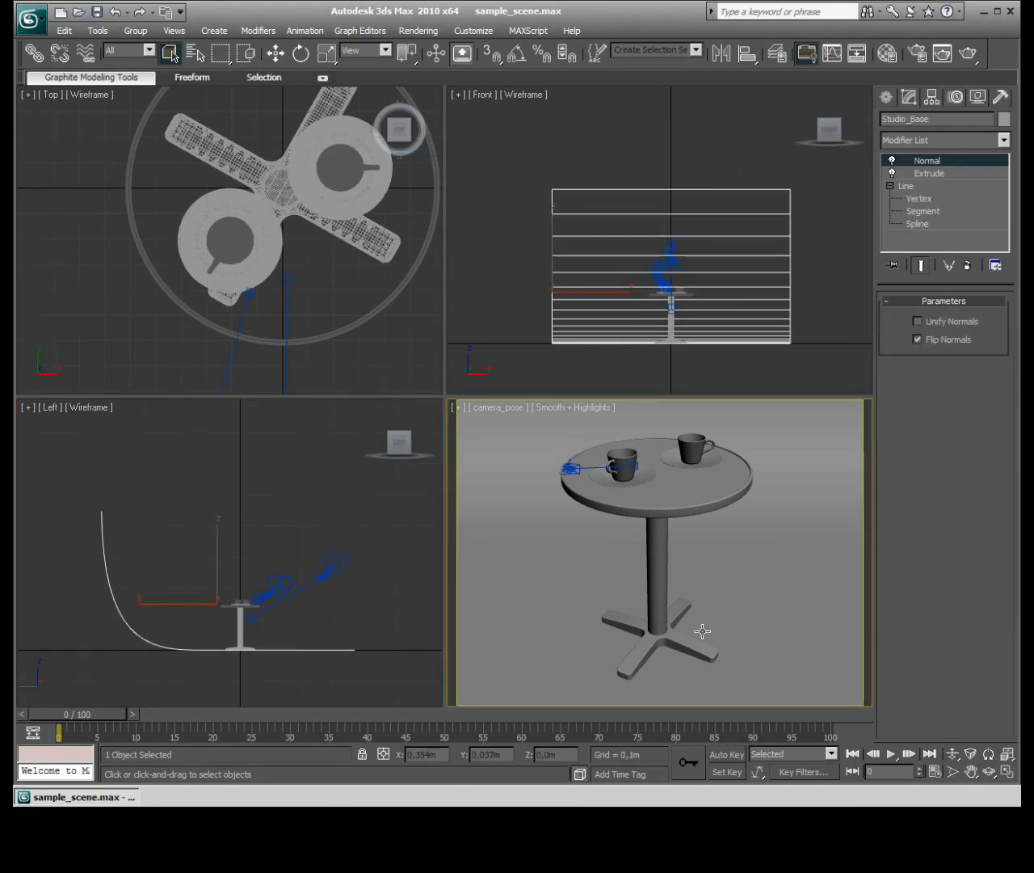
{"action": "key", "text": "alt+w"}
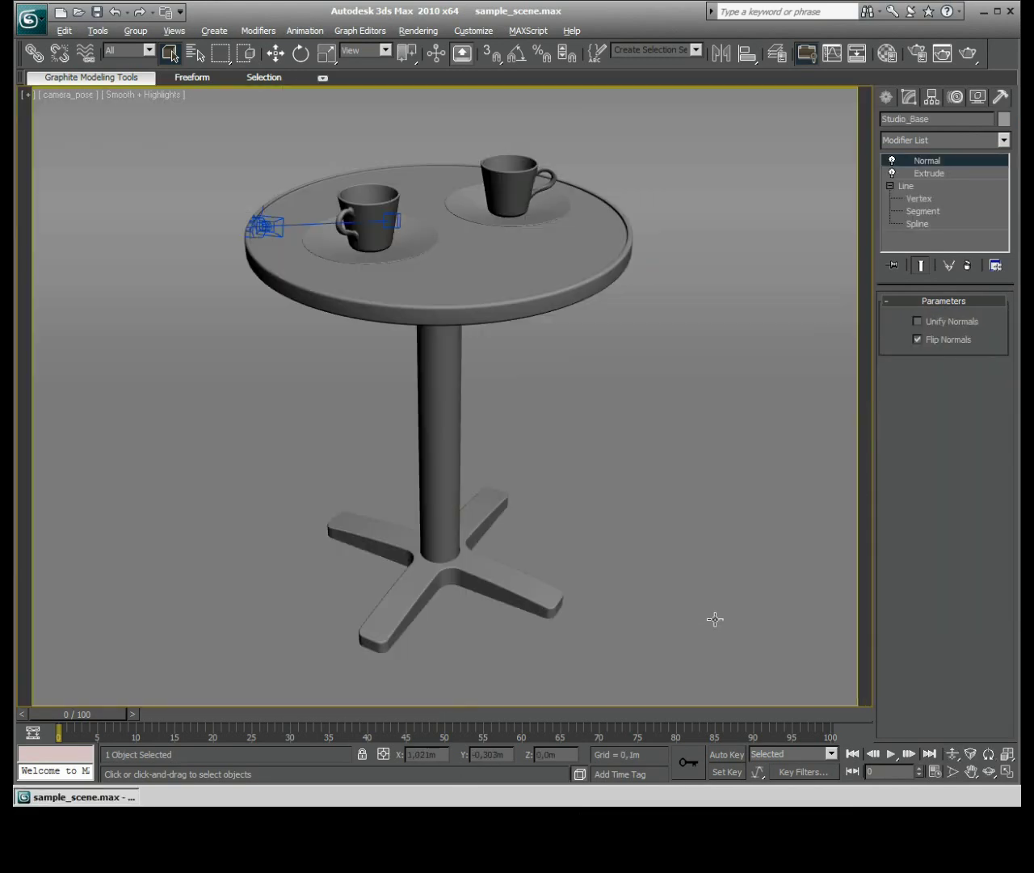
{"action": "left_click", "coordinate": [919, 54]}
{"action": "left_click_drag", "start_coordinate": [518, 53], "coordinate": [198, 103]}
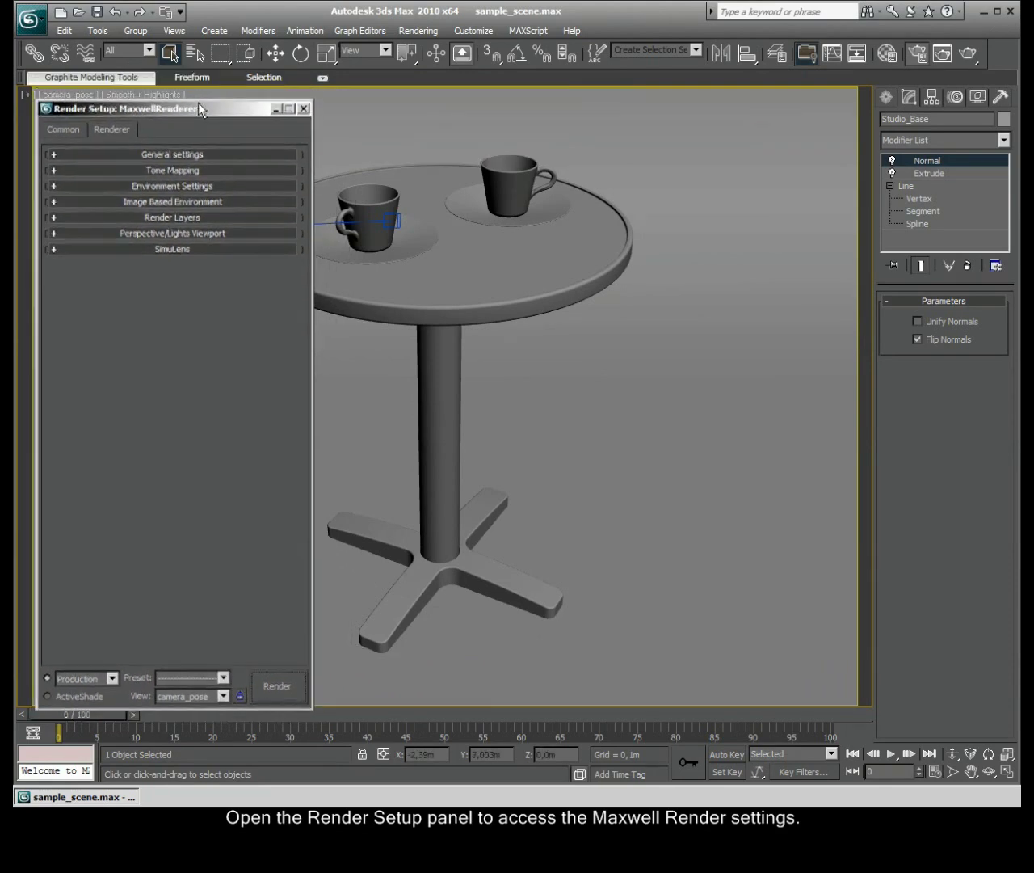
Set Maxwell General Time(min) to 5000 and Sampling Level to 25
{"action": "left_click", "coordinate": [184, 149]}
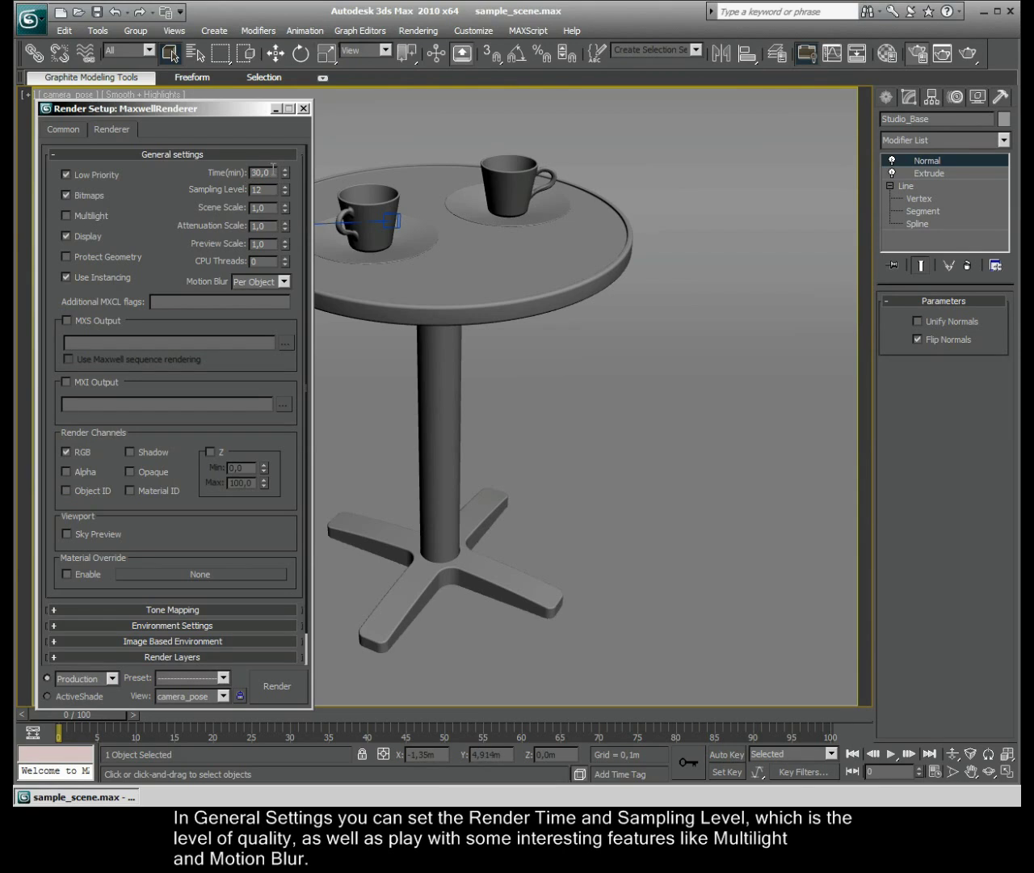
{"action": "left_click_drag", "start_coordinate": [273, 171], "coordinate": [245, 171]}
{"action": "type", "text": "5000"}
{"action": "key", "text": "Return"}
{"action": "double_click", "coordinate": [260, 189]}
{"action": "type", "text": "25"}
{"action": "key", "text": "Return"}
{"action": "left_click", "coordinate": [263, 208]}
{"action": "left_click", "coordinate": [283, 281]}
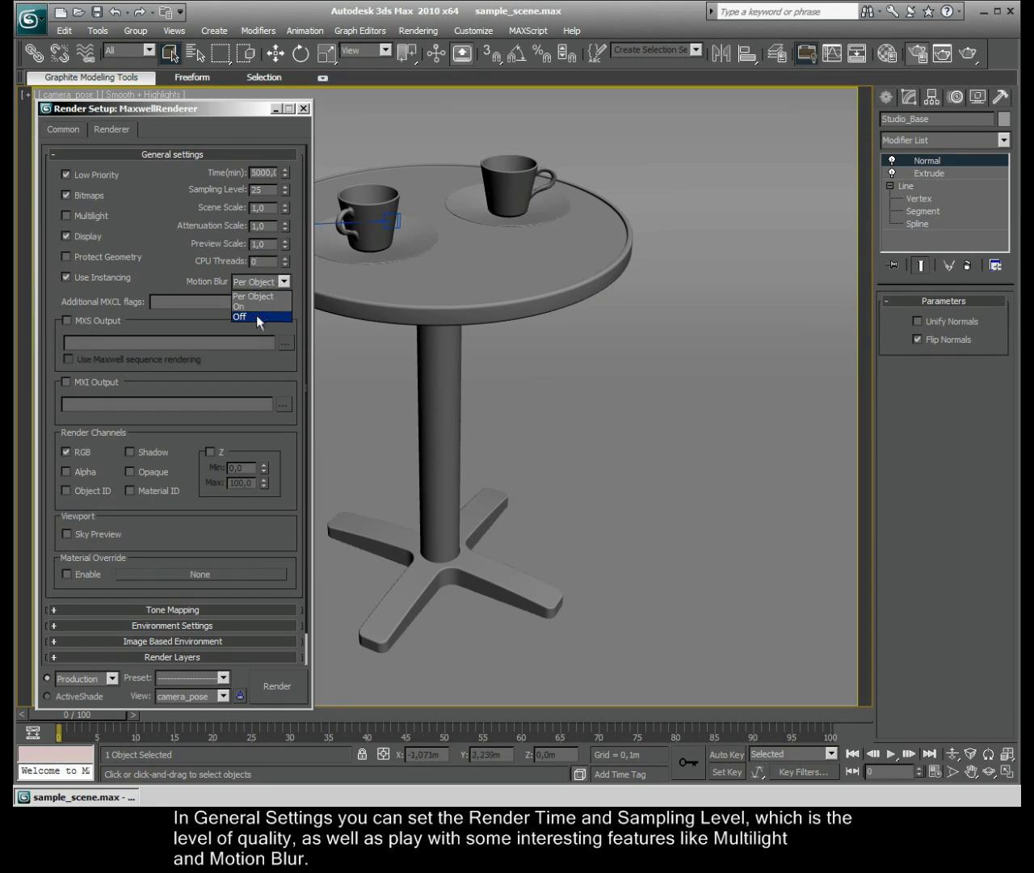
{"action": "left_click", "coordinate": [210, 279]}
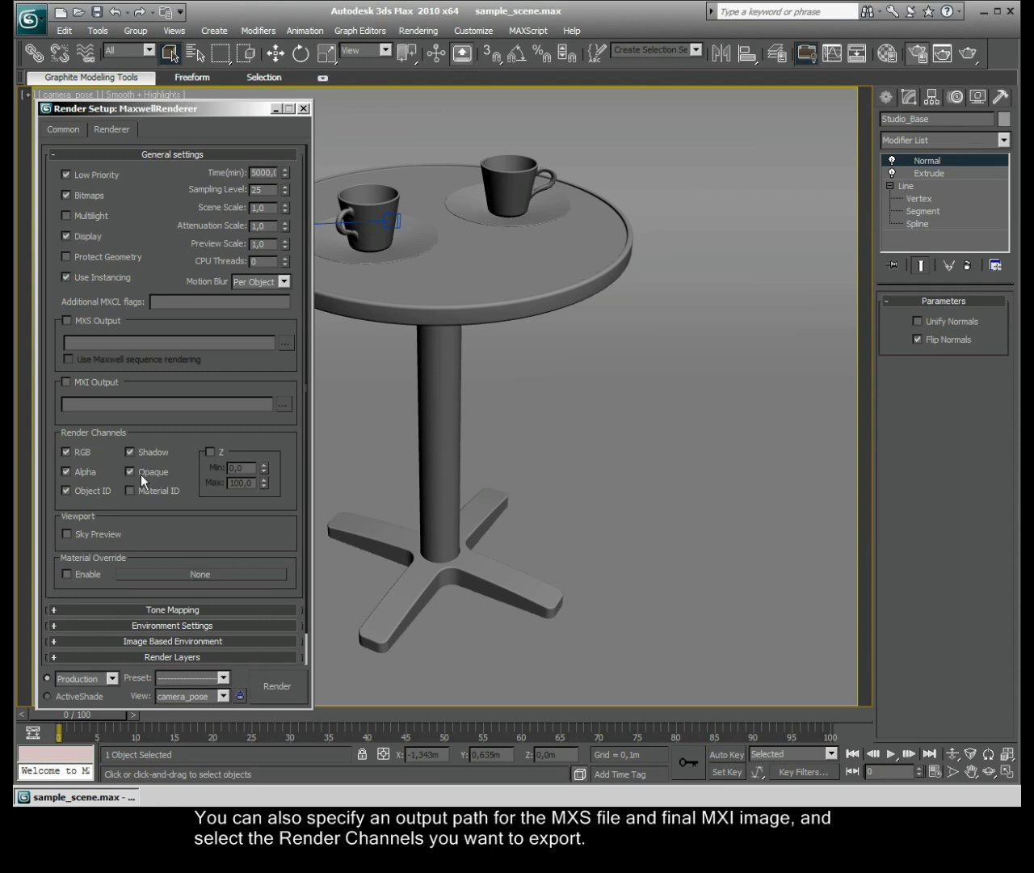
{"action": "left_click", "coordinate": [87, 471]}
{"action": "left_click", "coordinate": [90, 488]}
{"action": "left_click", "coordinate": [247, 467]}
{"action": "type", "text": "1"}
{"action": "key", "text": "Return"}
{"action": "left_click", "coordinate": [211, 453]}
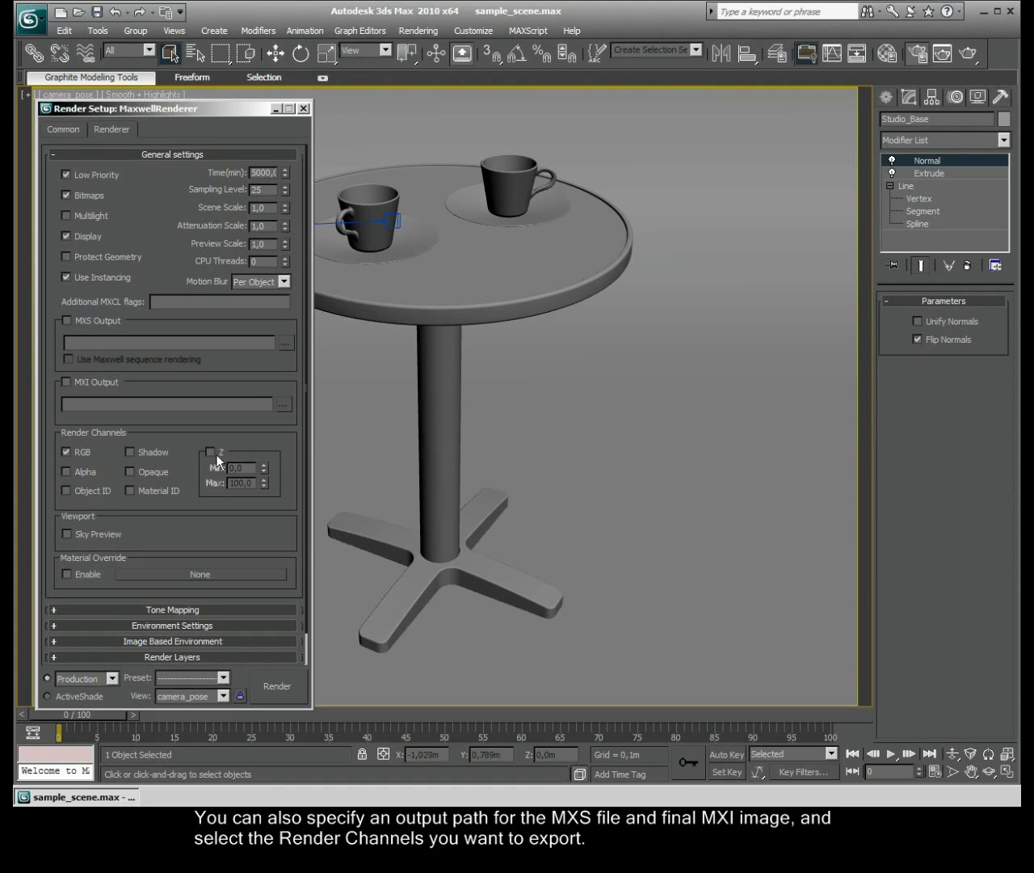
{"action": "left_click", "coordinate": [84, 536]}
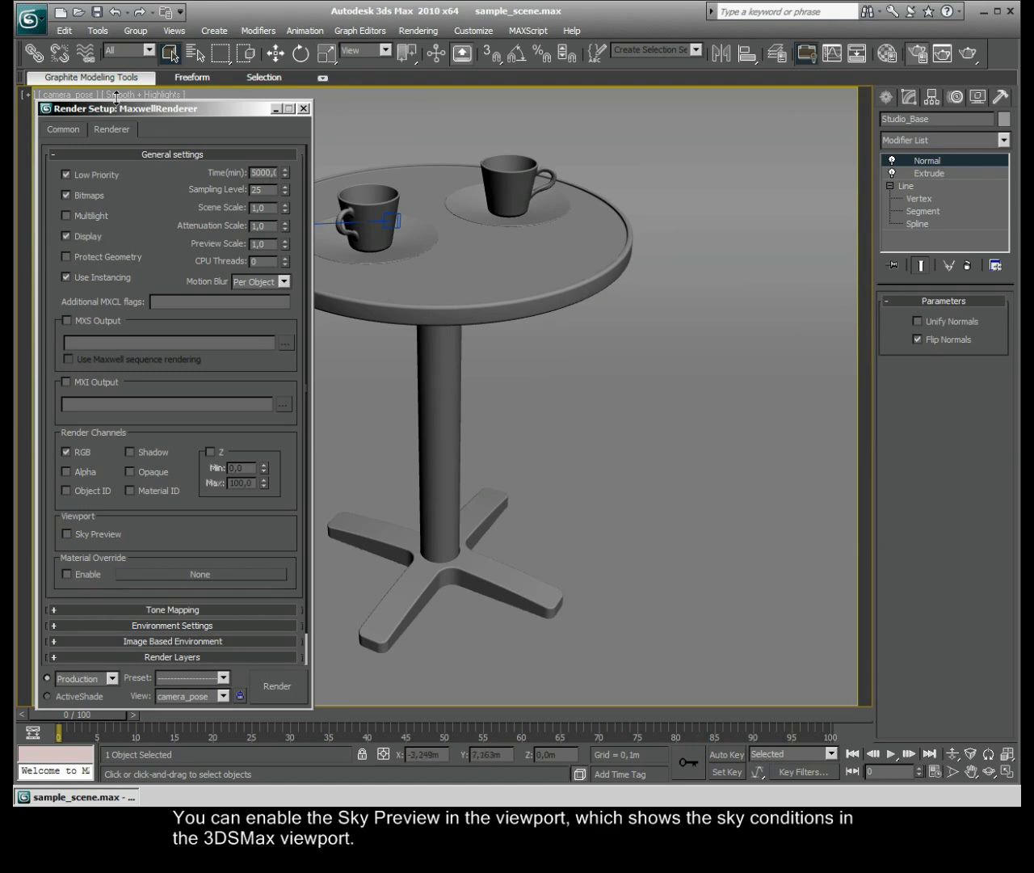
Switch the viewport to Perspective and toggle the sky preview on and off while orbiting
{"action": "left_click", "coordinate": [89, 94]}
{"action": "mouse_move", "coordinate": [91, 111]}
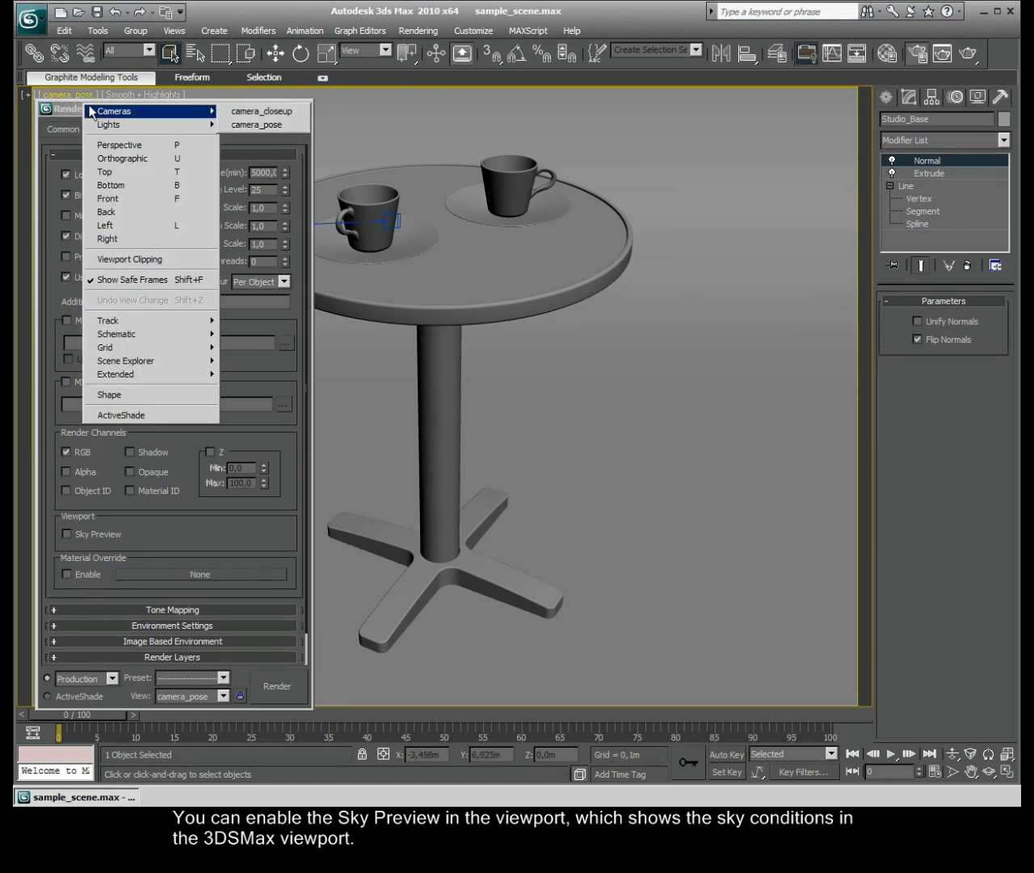
{"action": "left_click", "coordinate": [95, 145]}
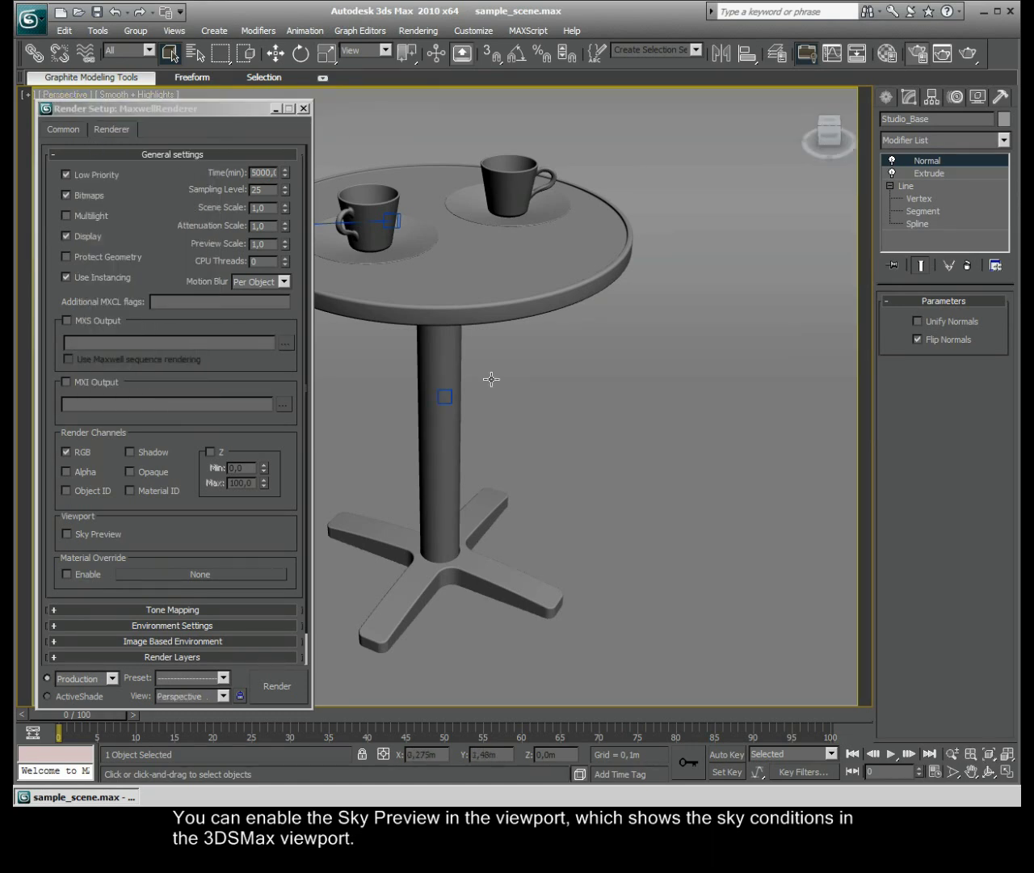
{"action": "middle_click_drag", "start_coordinate": [492, 379], "coordinate": [549, 337], "text": "alt"}
{"action": "left_click", "coordinate": [89, 531]}
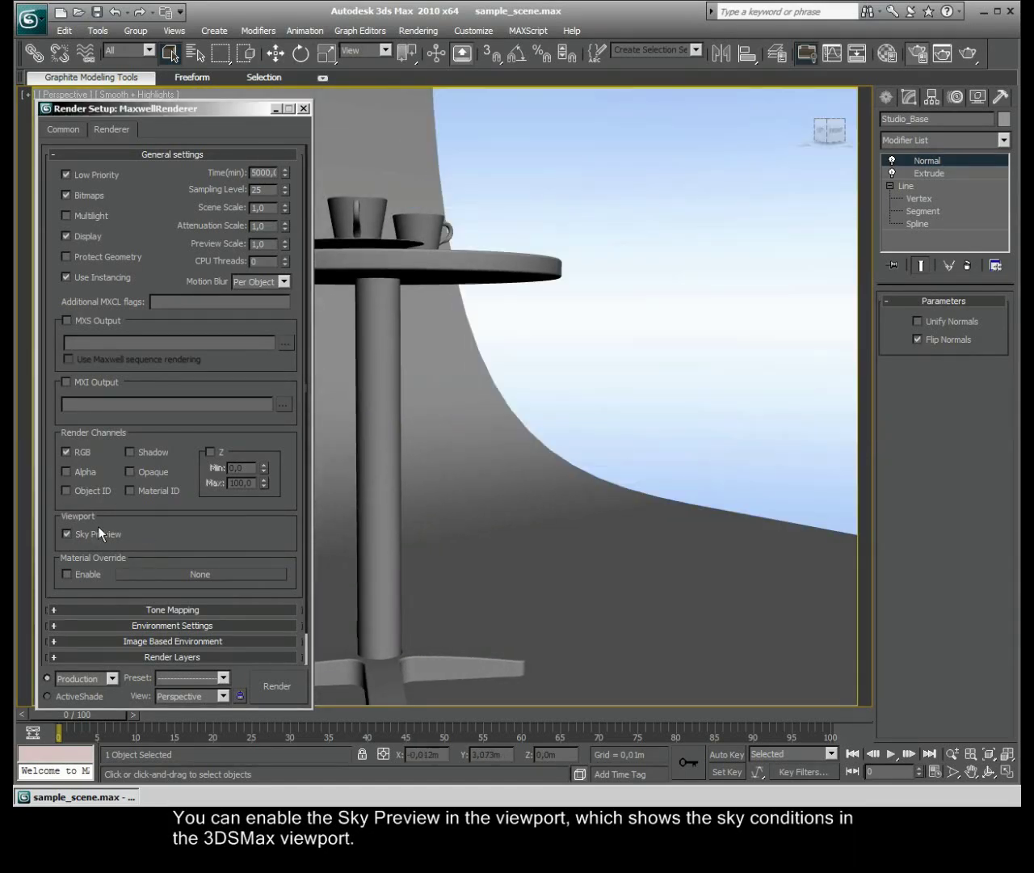
{"action": "middle_click_drag", "start_coordinate": [646, 213], "coordinate": [590, 399], "text": "alt"}
{"action": "left_click", "coordinate": [108, 535]}
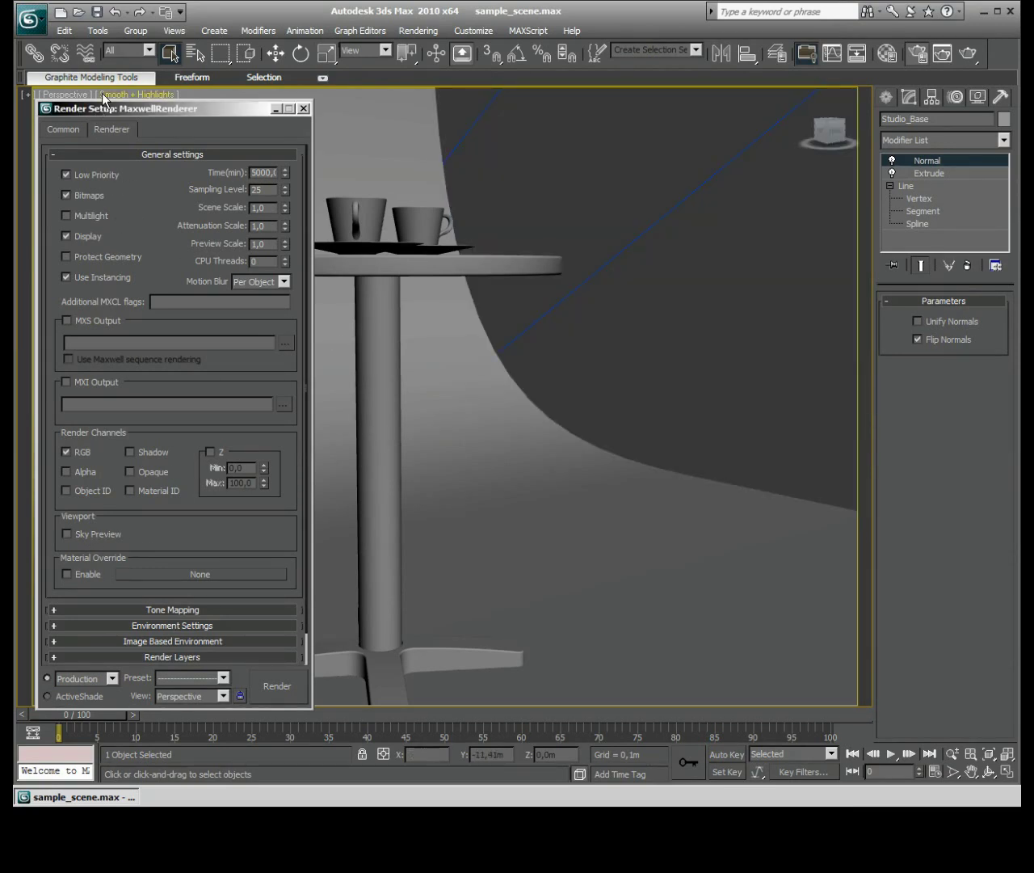
Look through camera_closeup, then camera_pose, and collapse the General settings
{"action": "left_click", "coordinate": [64, 94]}
{"action": "mouse_move", "coordinate": [89, 113]}
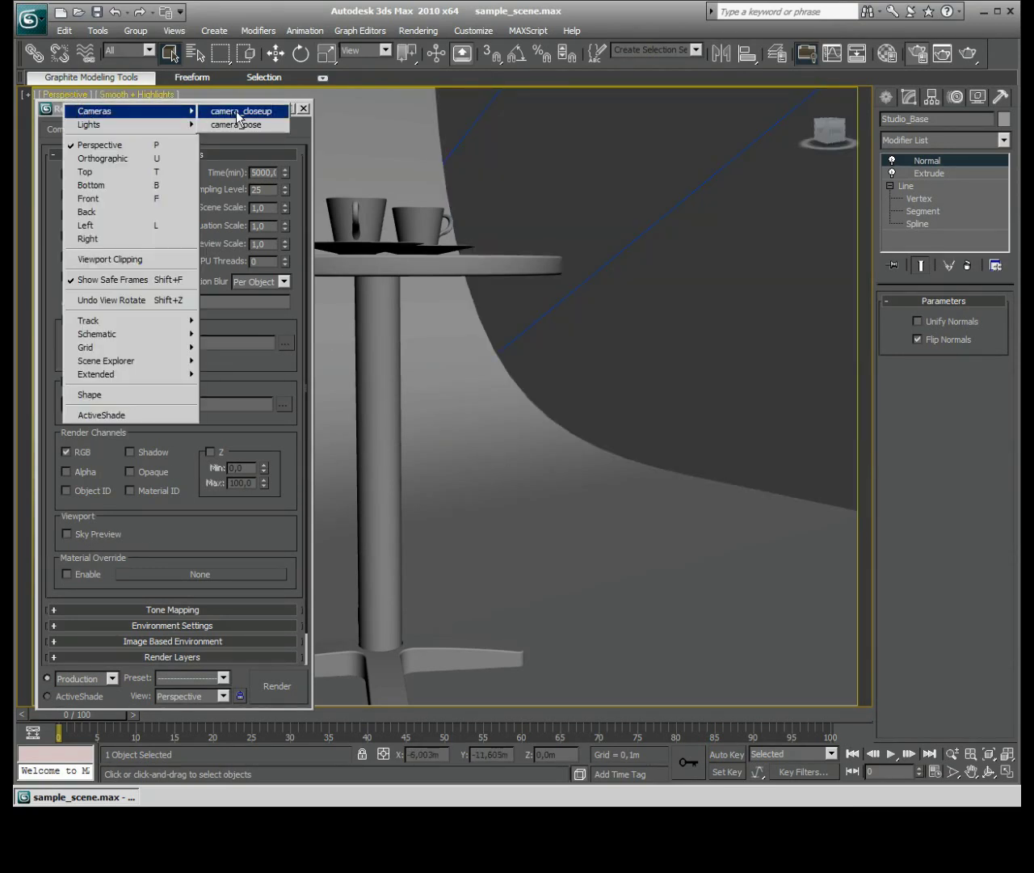
{"action": "left_click", "coordinate": [239, 112]}
{"action": "left_click", "coordinate": [87, 93]}
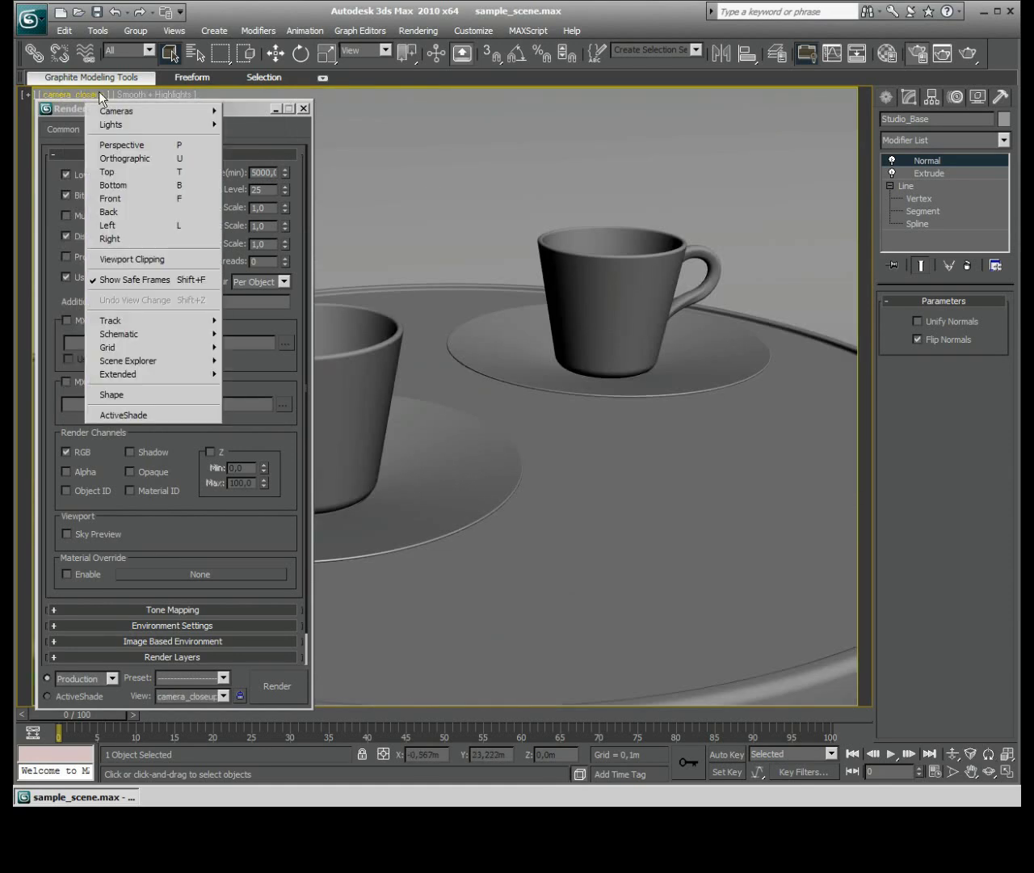
{"action": "mouse_move", "coordinate": [143, 111]}
{"action": "left_click", "coordinate": [243, 125]}
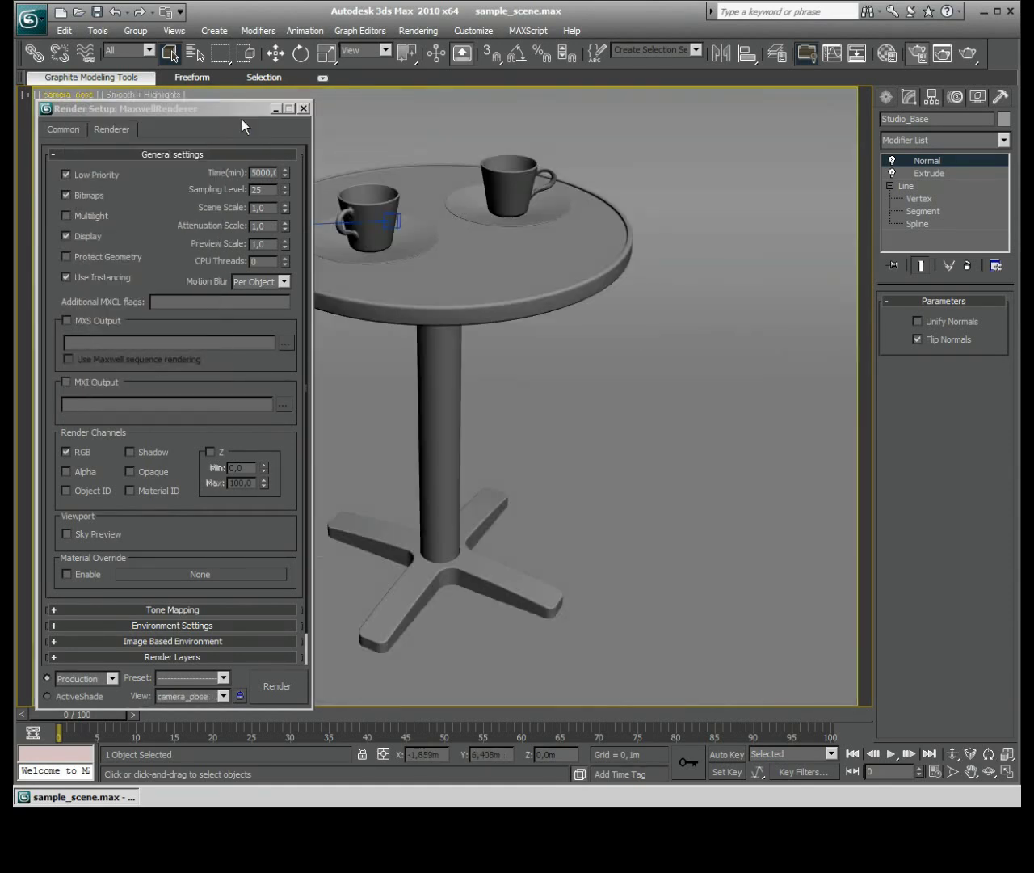
{"action": "left_click_drag", "start_coordinate": [171, 556], "coordinate": [171, 514]}
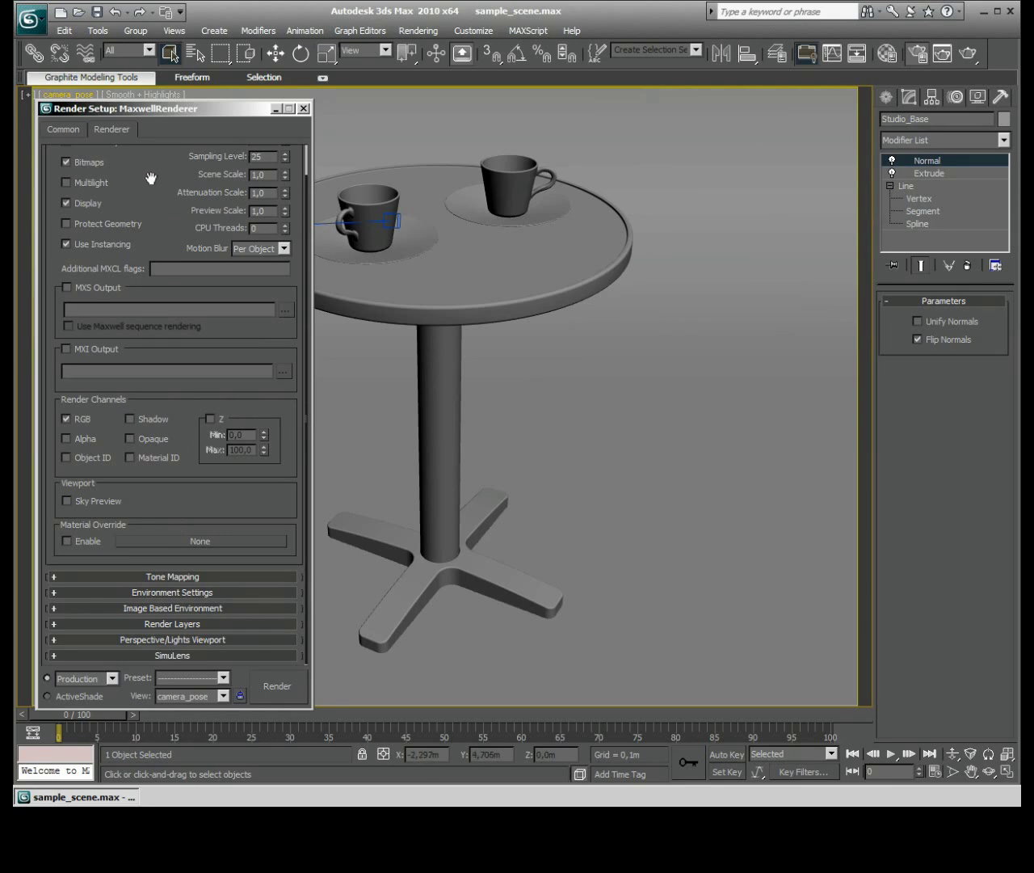
{"action": "left_click_drag", "start_coordinate": [150, 178], "coordinate": [150, 226]}
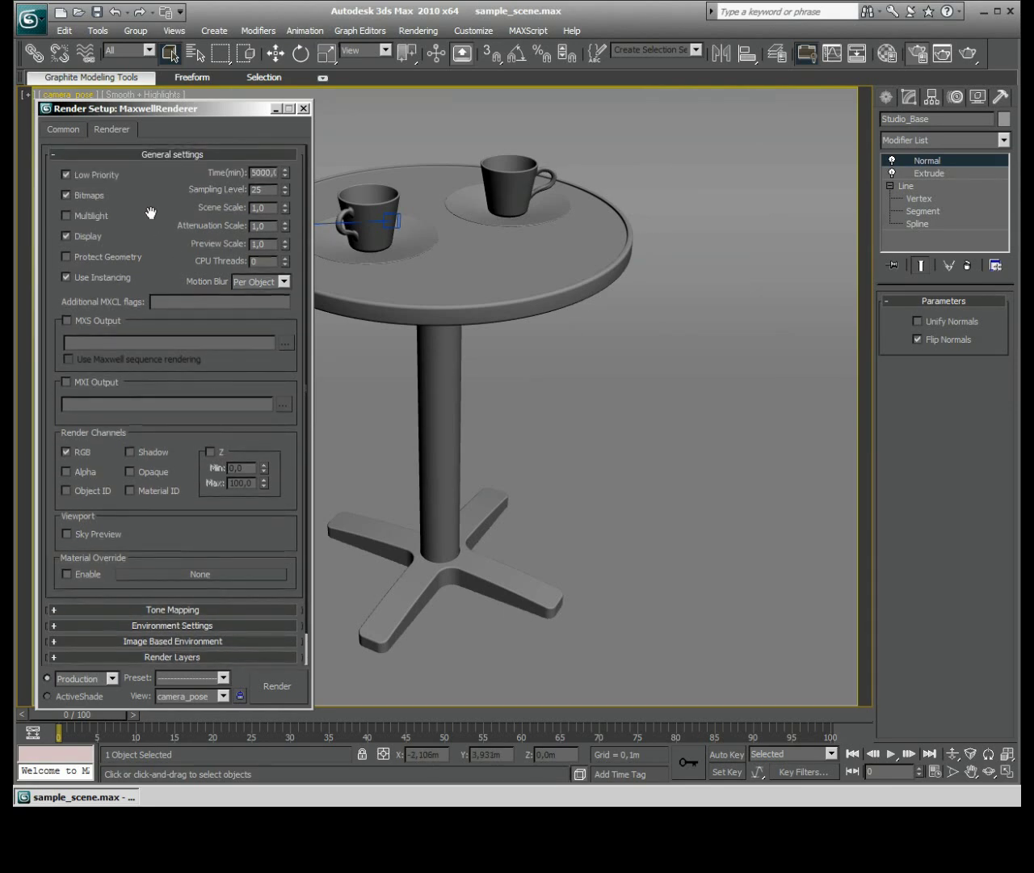
{"action": "left_click", "coordinate": [151, 156]}
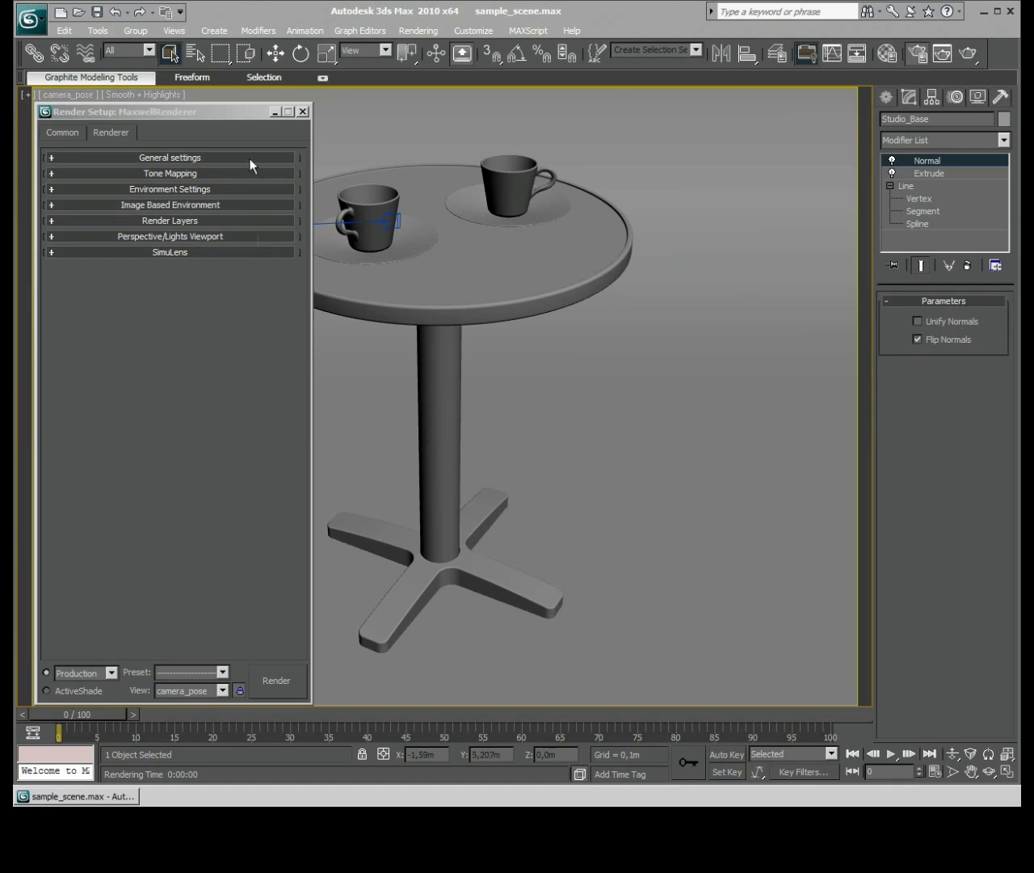
Return the view to Perspective and zoom out to show the whole table set
{"action": "left_click", "coordinate": [74, 96]}
{"action": "mouse_move", "coordinate": [91, 112]}
{"action": "left_click", "coordinate": [94, 145]}
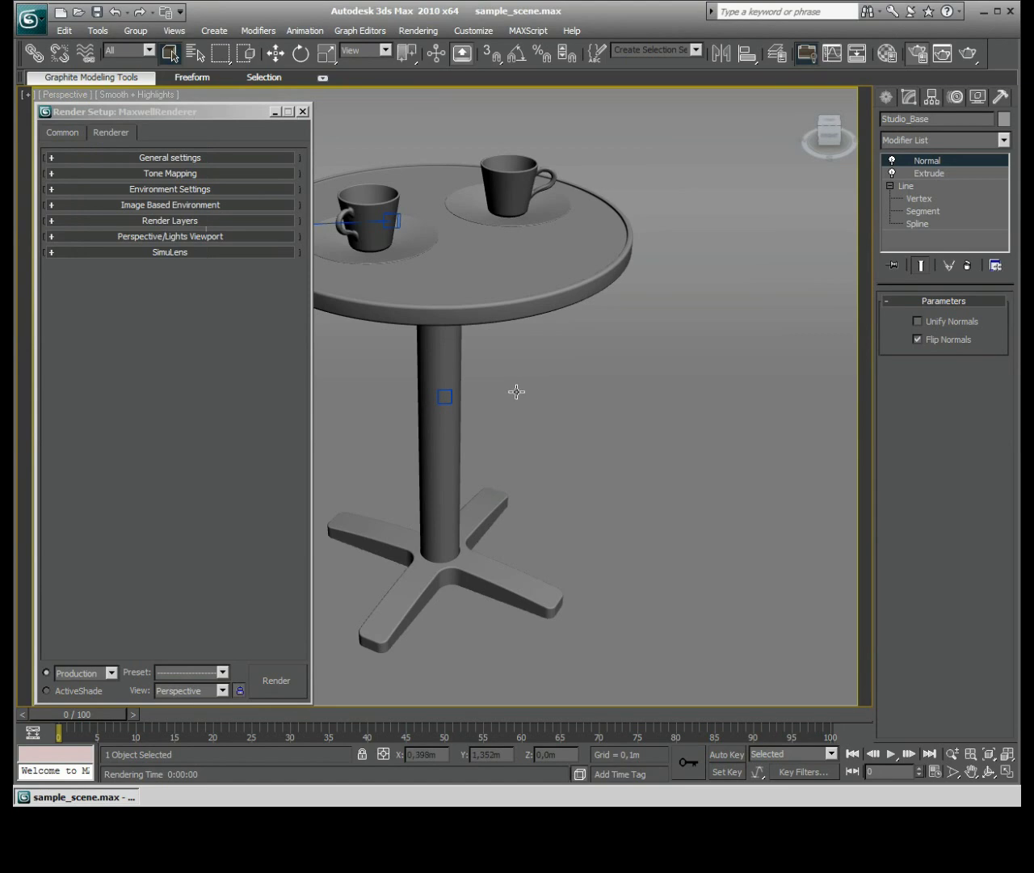
{"action": "scroll", "coordinate": [516, 391], "scroll_direction": "down", "scroll_amount": 6}
{"action": "middle_click_drag", "start_coordinate": [517, 420], "coordinate": [561, 393], "text": "alt"}
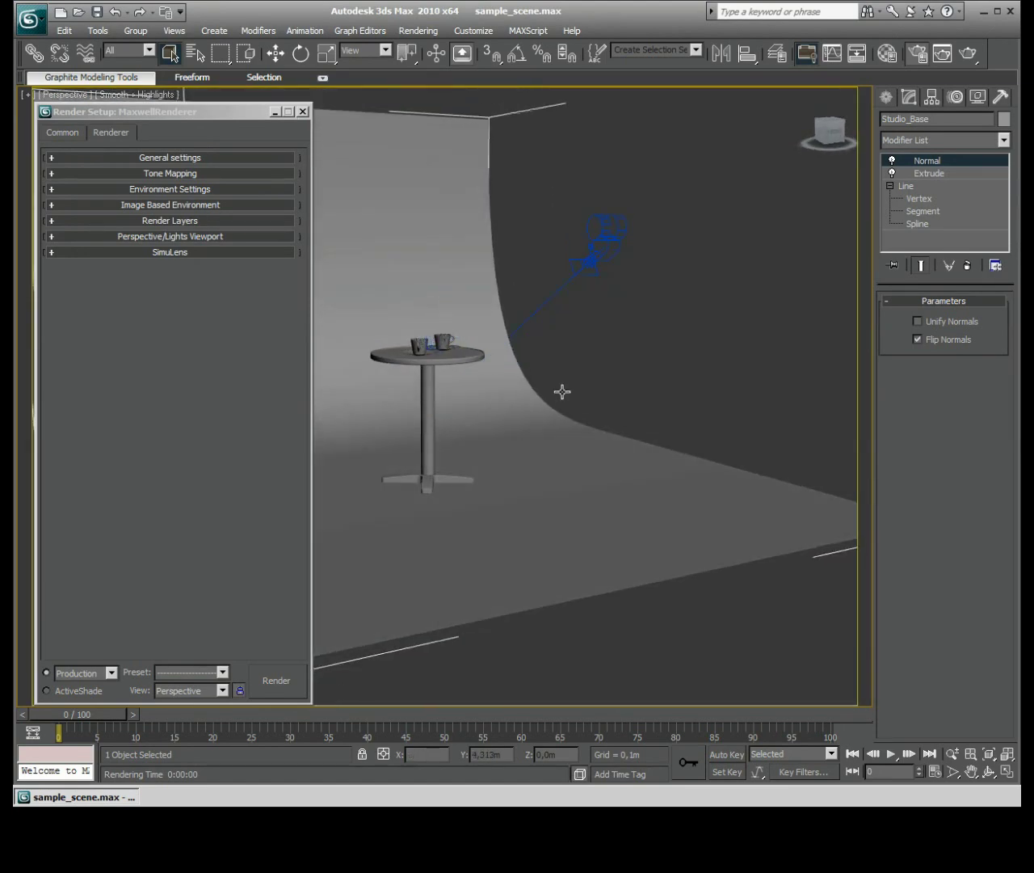
Expand Environment Settings and turn on the sky preview in the viewport
{"action": "left_click", "coordinate": [160, 191]}
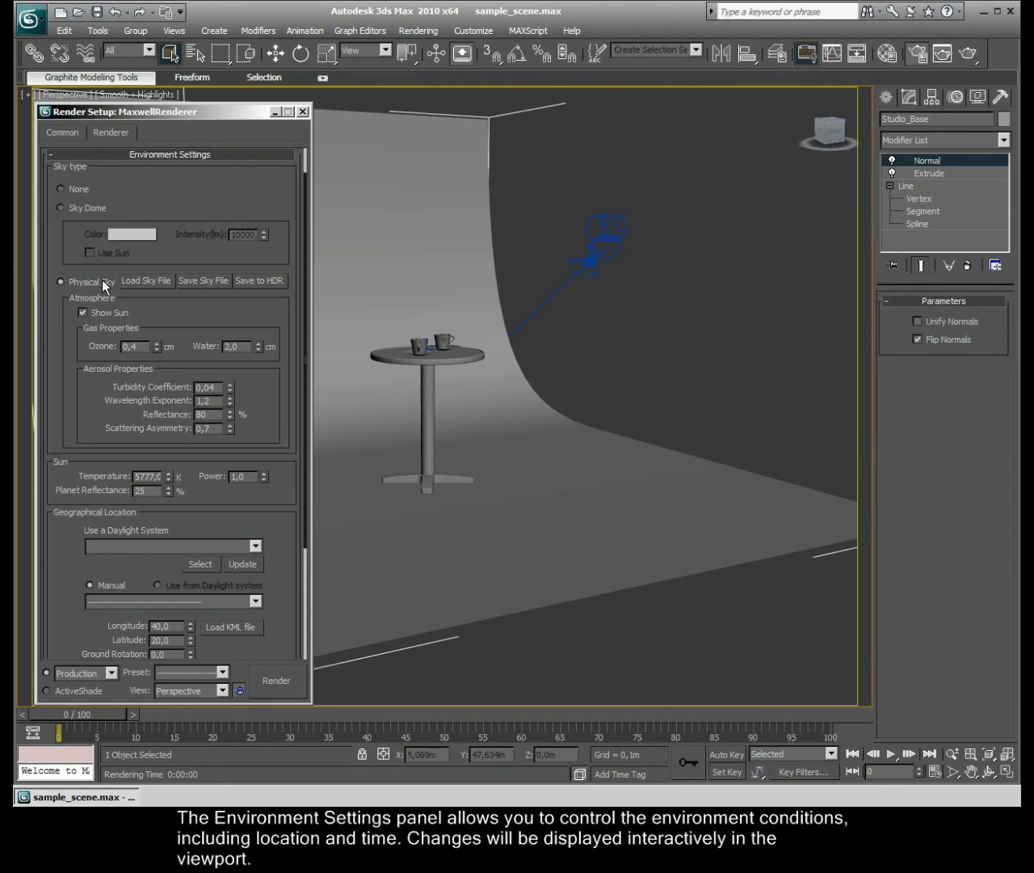
{"action": "left_click_drag", "start_coordinate": [166, 201], "coordinate": [171, 271]}
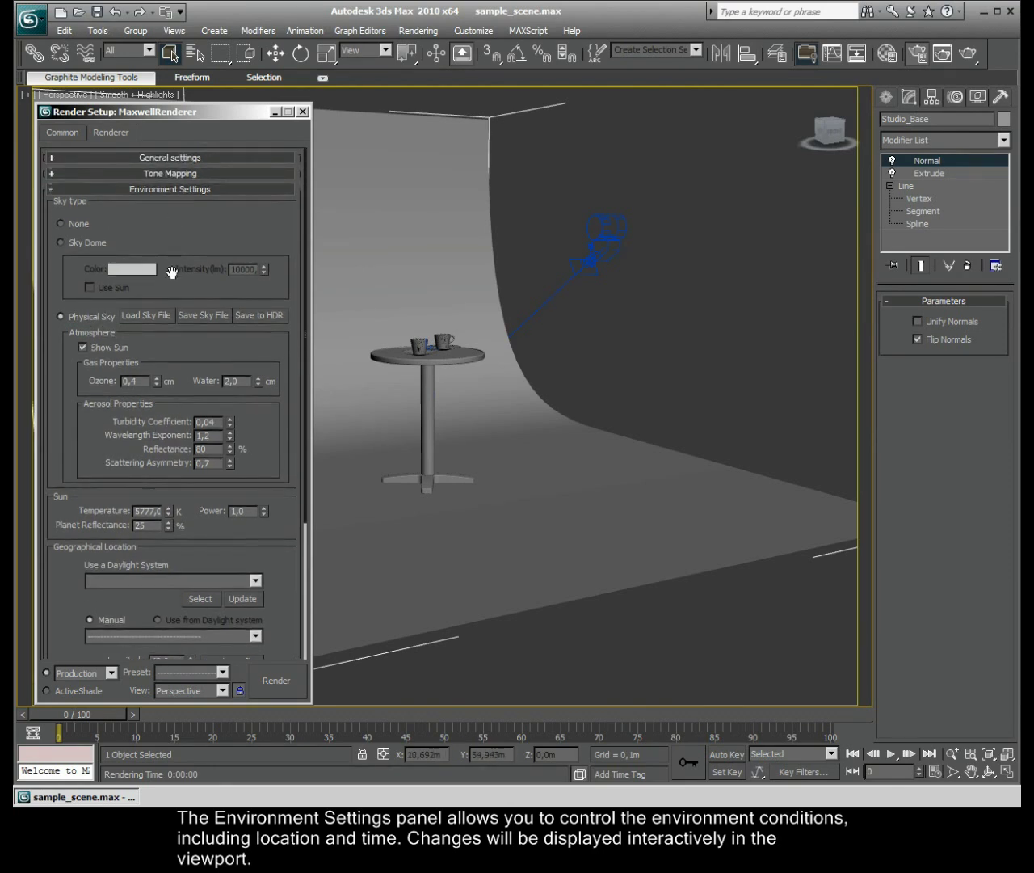
{"action": "left_click", "coordinate": [197, 158]}
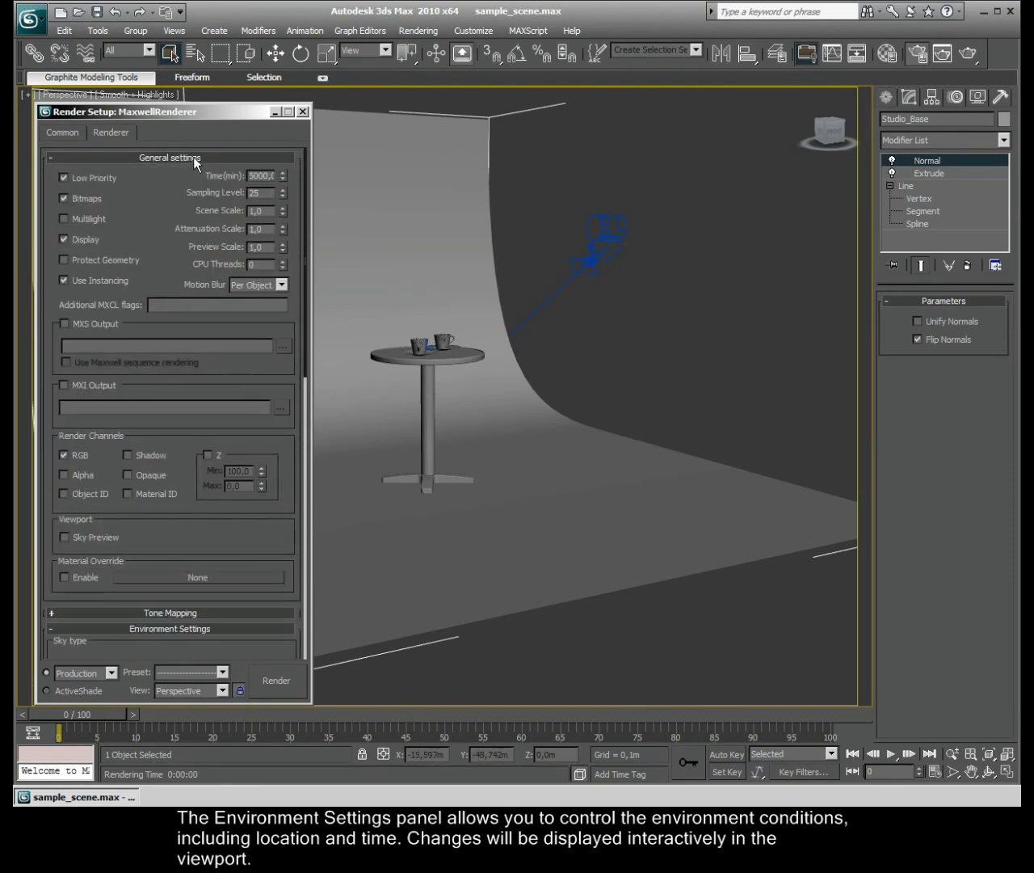
{"action": "left_click", "coordinate": [75, 538]}
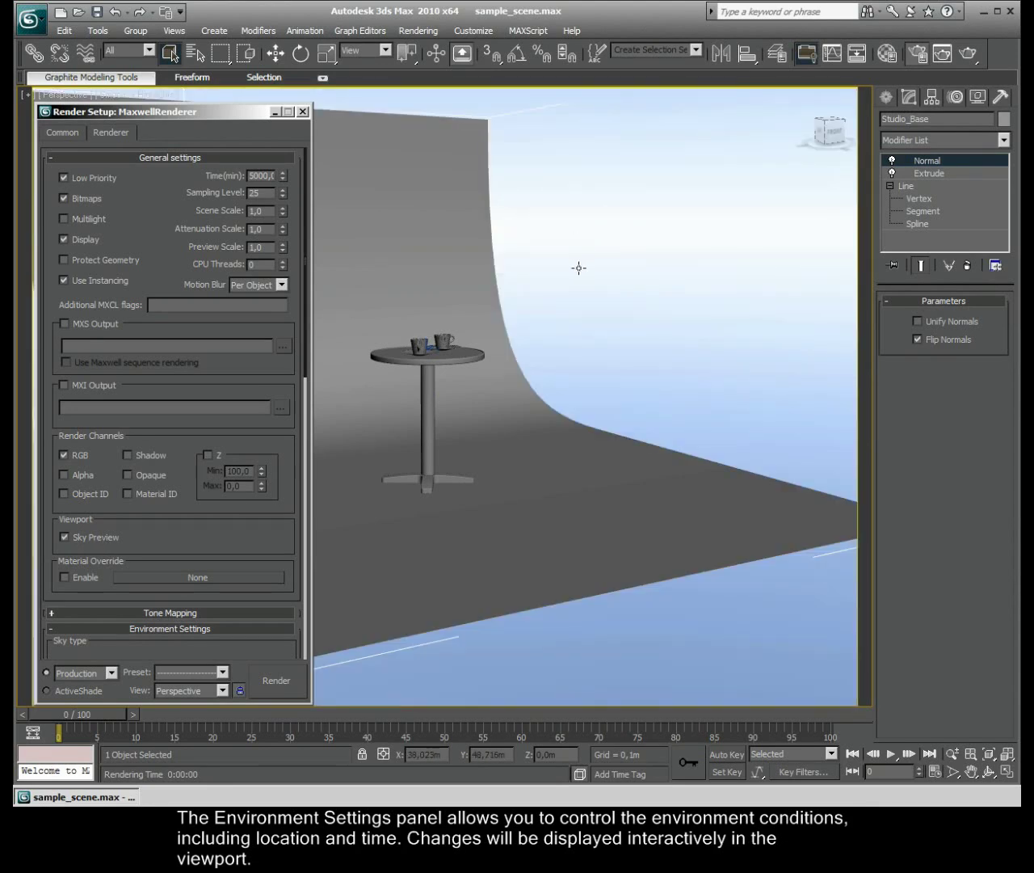
{"action": "left_click", "coordinate": [201, 158]}
{"action": "left_click_drag", "start_coordinate": [201, 232], "coordinate": [202, 209]}
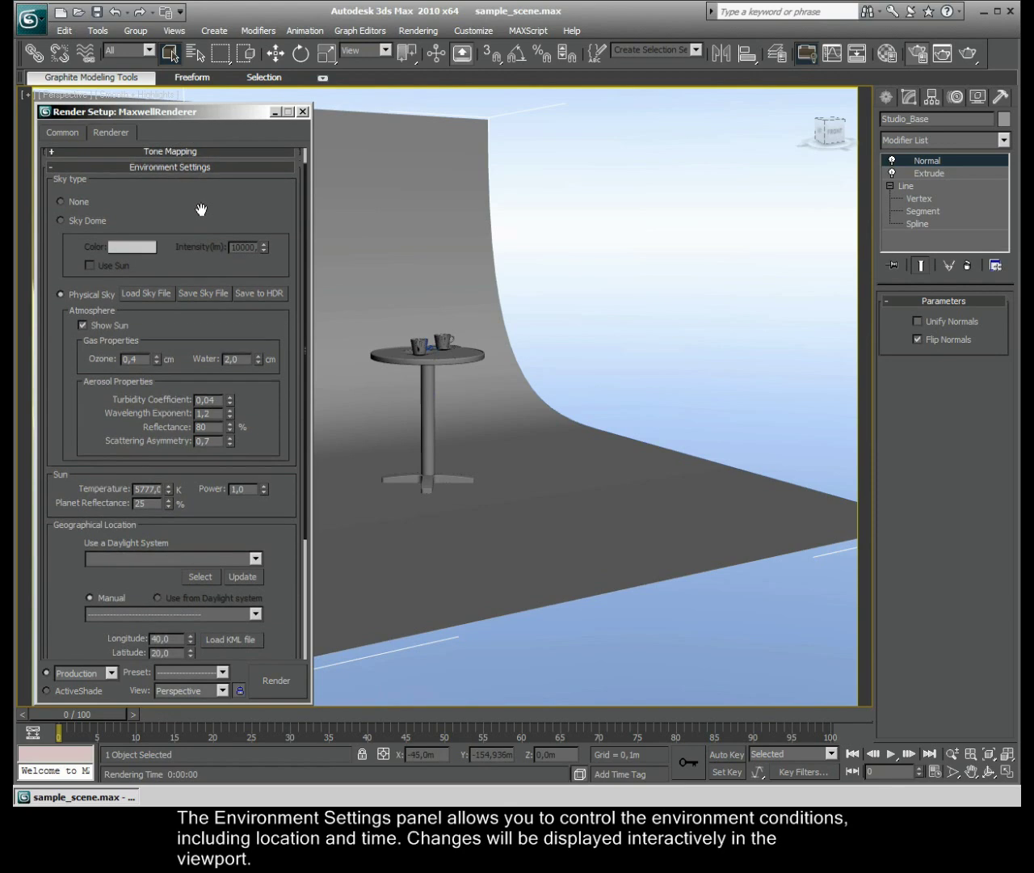
{"action": "left_click_drag", "start_coordinate": [256, 426], "coordinate": [248, 279]}
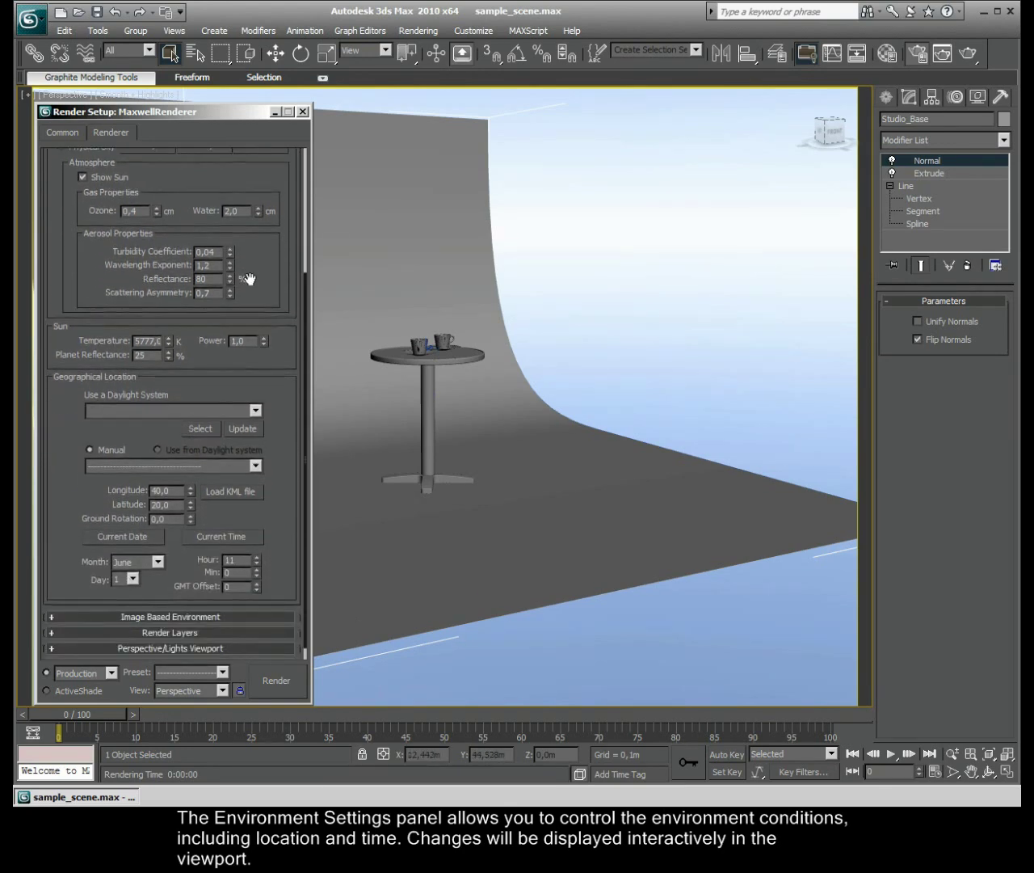
Step the sun hour through the day and settle it at hour 3 in June
{"action": "left_click", "coordinate": [257, 557]}
{"action": "left_click", "coordinate": [257, 558]}
{"action": "left_click", "coordinate": [257, 558]}
{"action": "left_click", "coordinate": [256, 557]}
{"action": "middle_click_drag", "start_coordinate": [682, 388], "coordinate": [713, 377], "text": "alt"}
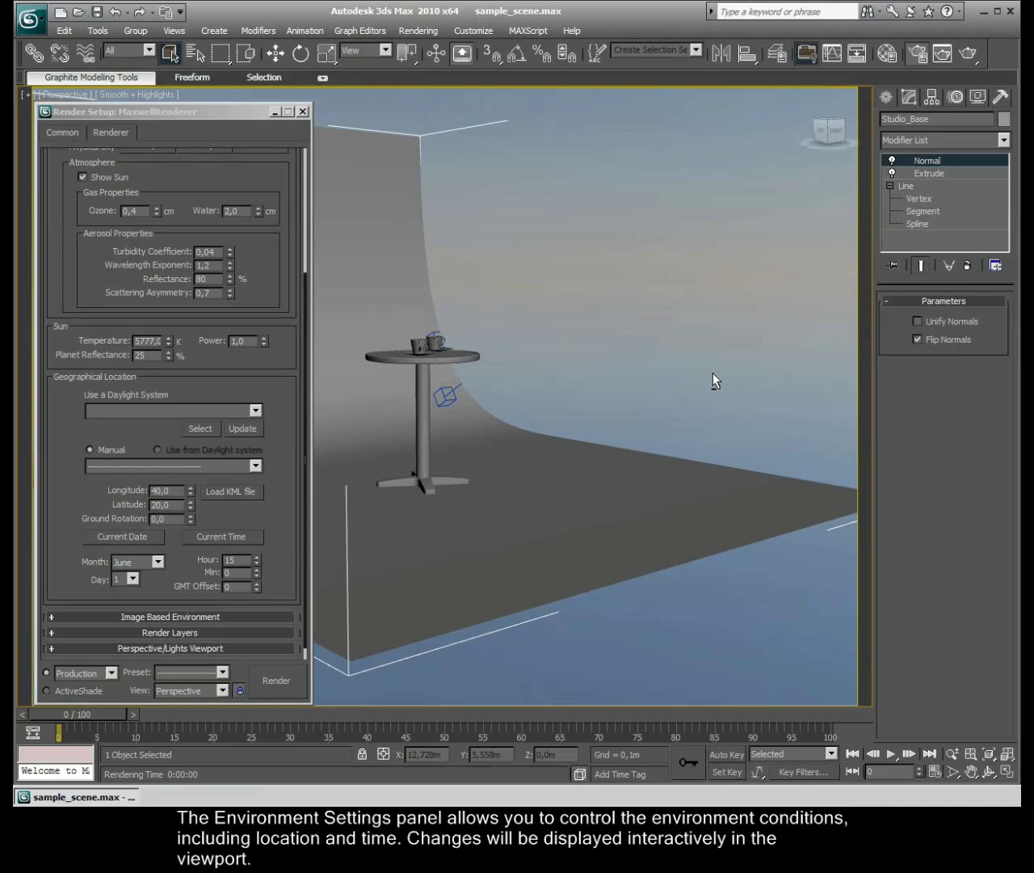
{"action": "left_click", "coordinate": [257, 558]}
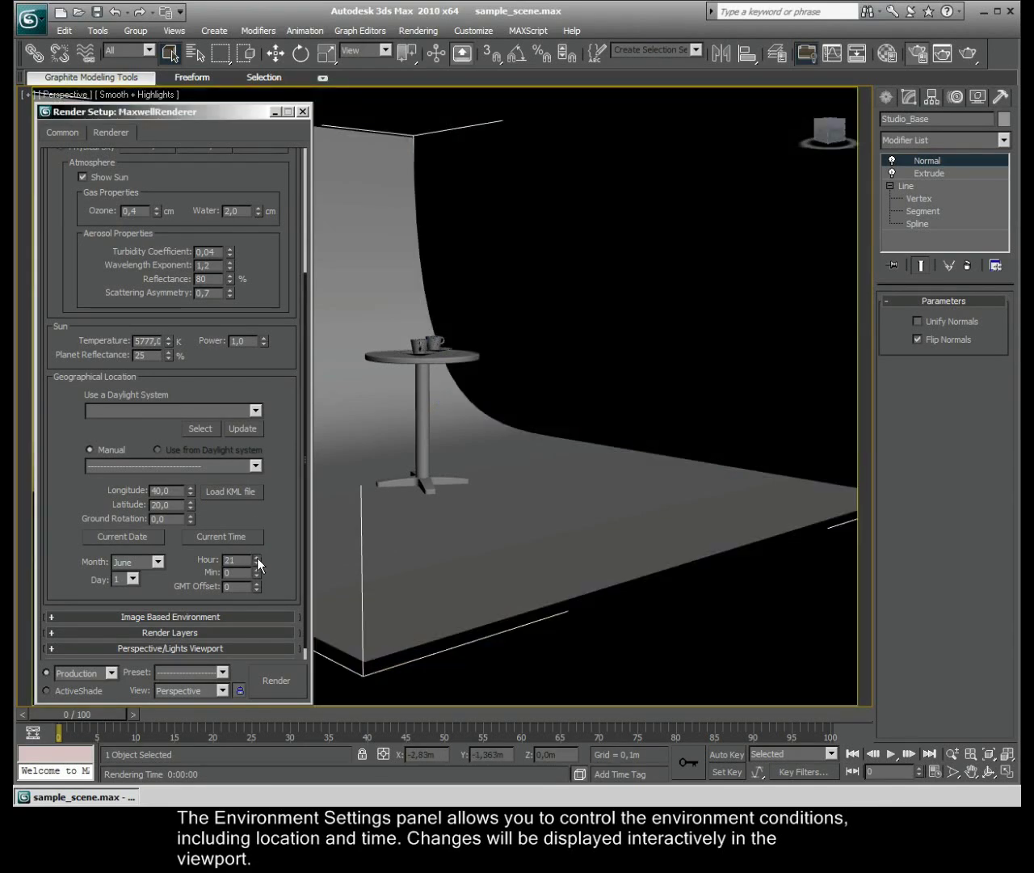
{"action": "left_click", "coordinate": [257, 558]}
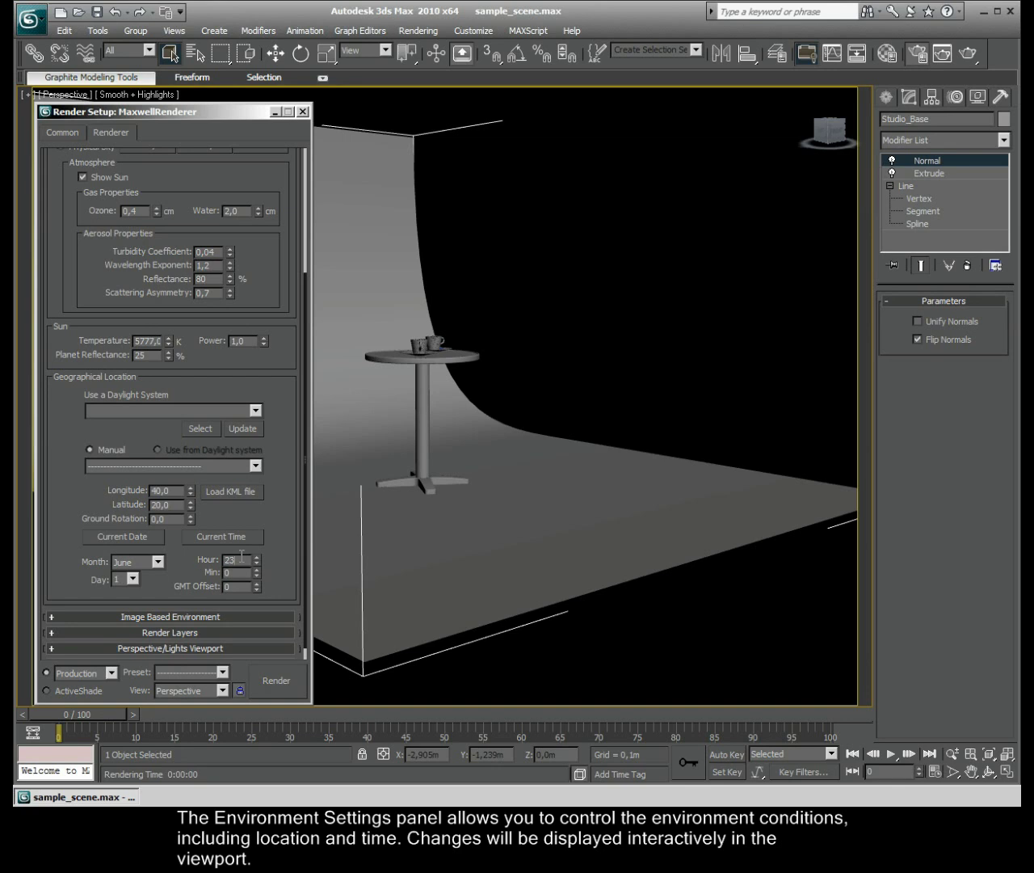
{"action": "left_click", "coordinate": [167, 540]}
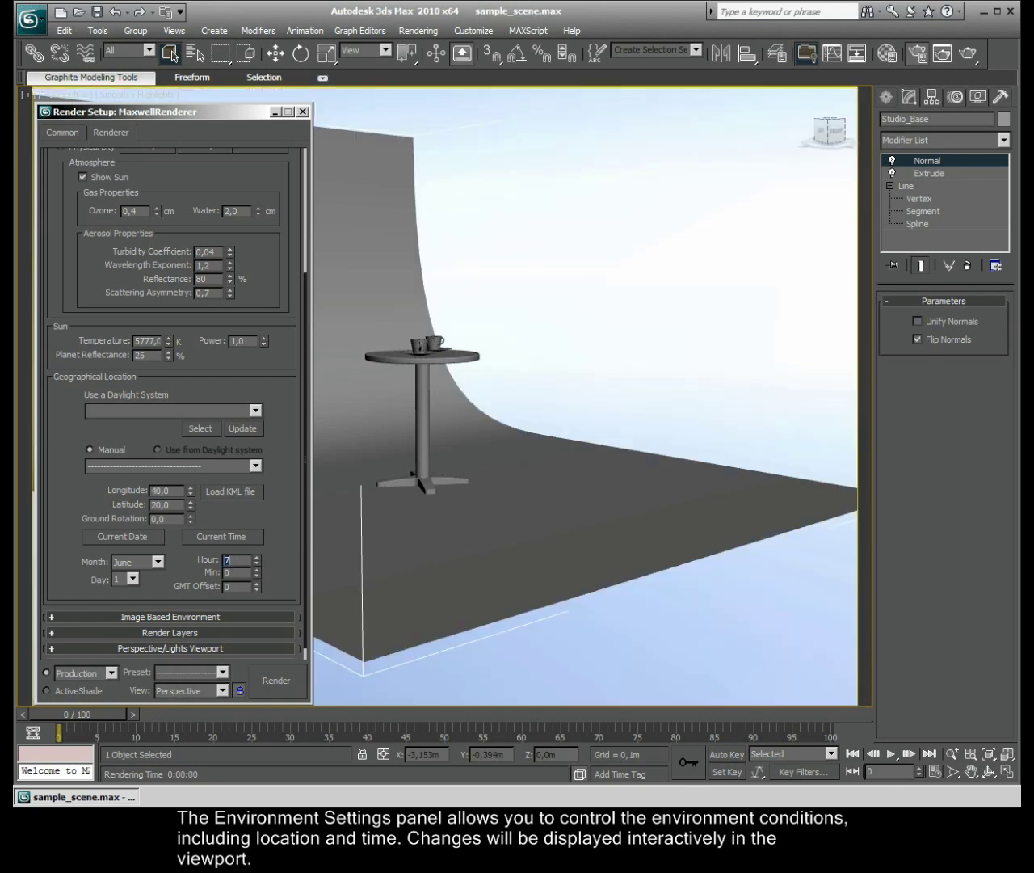
{"action": "left_click", "coordinate": [257, 562]}
{"action": "left_click", "coordinate": [257, 563]}
{"action": "left_click", "coordinate": [257, 563]}
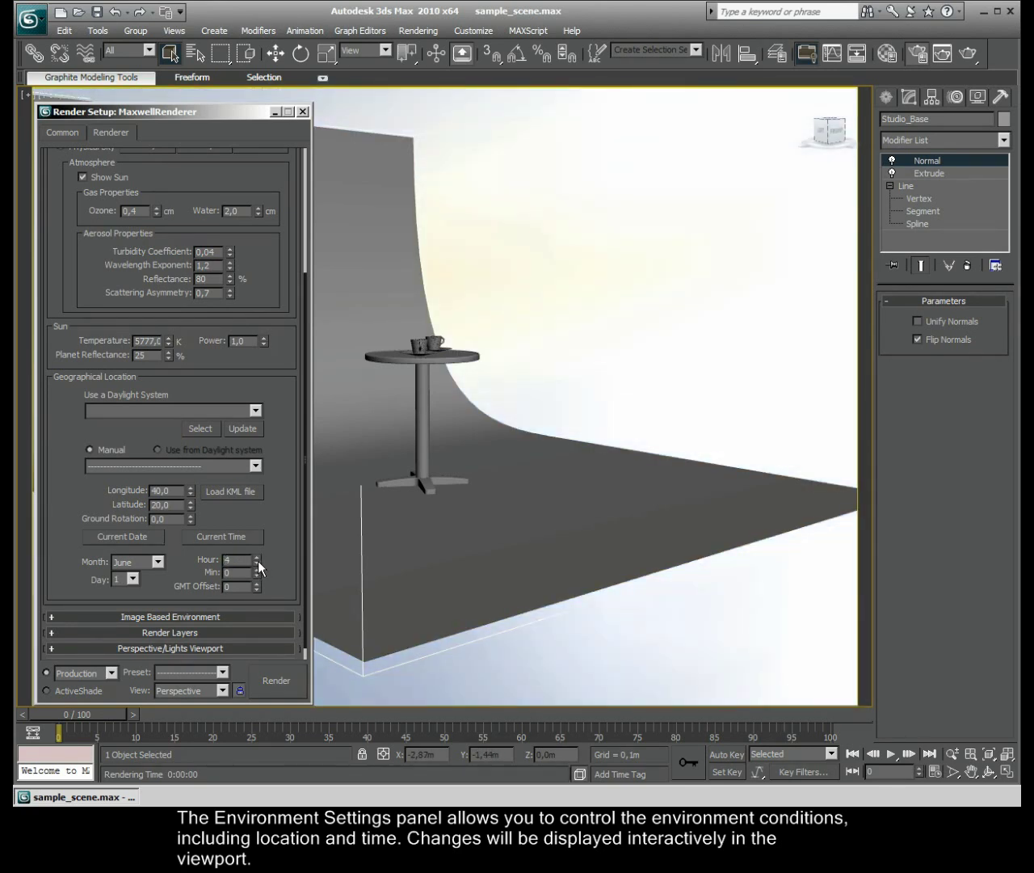
{"action": "left_click", "coordinate": [258, 563]}
{"action": "left_click", "coordinate": [258, 563]}
{"action": "left_click", "coordinate": [257, 562]}
{"action": "mouse_move", "coordinate": [588, 435]}
{"action": "middle_mouse_down", "text": "alt"}
{"action": "mouse_move", "coordinate": [634, 435]}
{"action": "mouse_move", "coordinate": [641, 424]}
{"action": "mouse_move", "coordinate": [513, 442]}
{"action": "mouse_move", "coordinate": [571, 446]}
{"action": "middle_mouse_up", "text": "alt"}
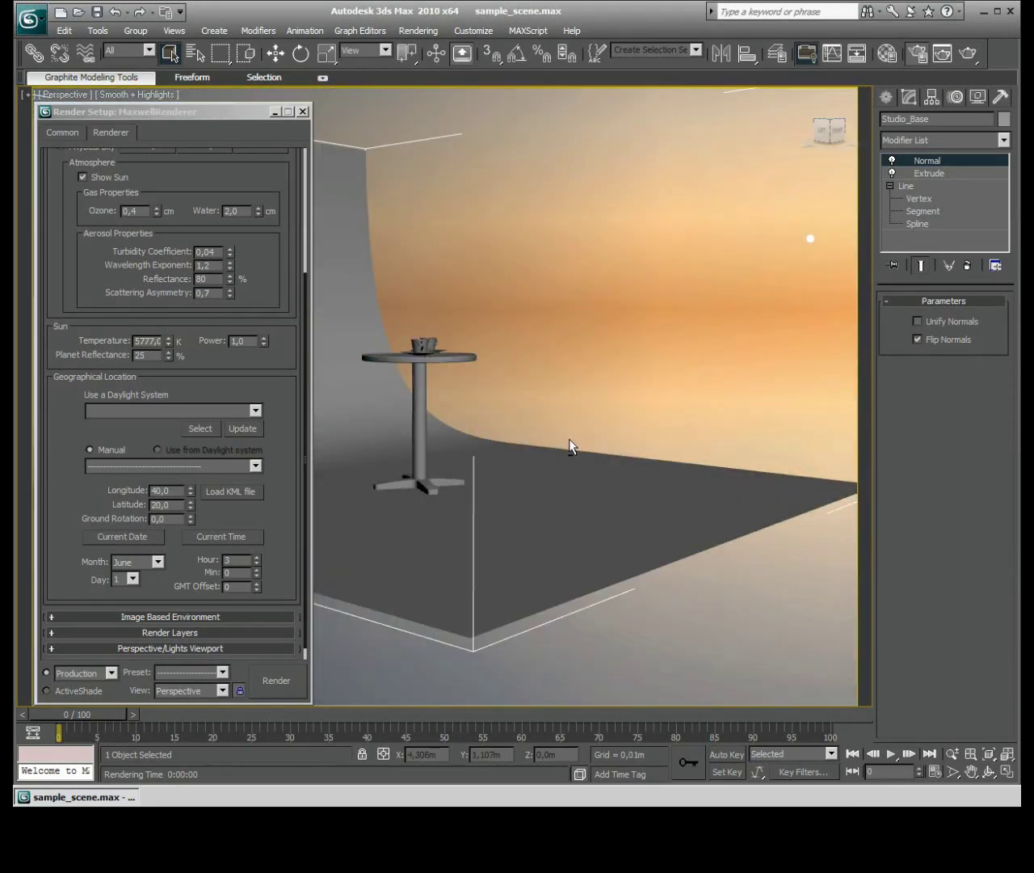
Switch the viewport to camera_pose and launch the Maxwell render
{"action": "left_click", "coordinate": [71, 95]}
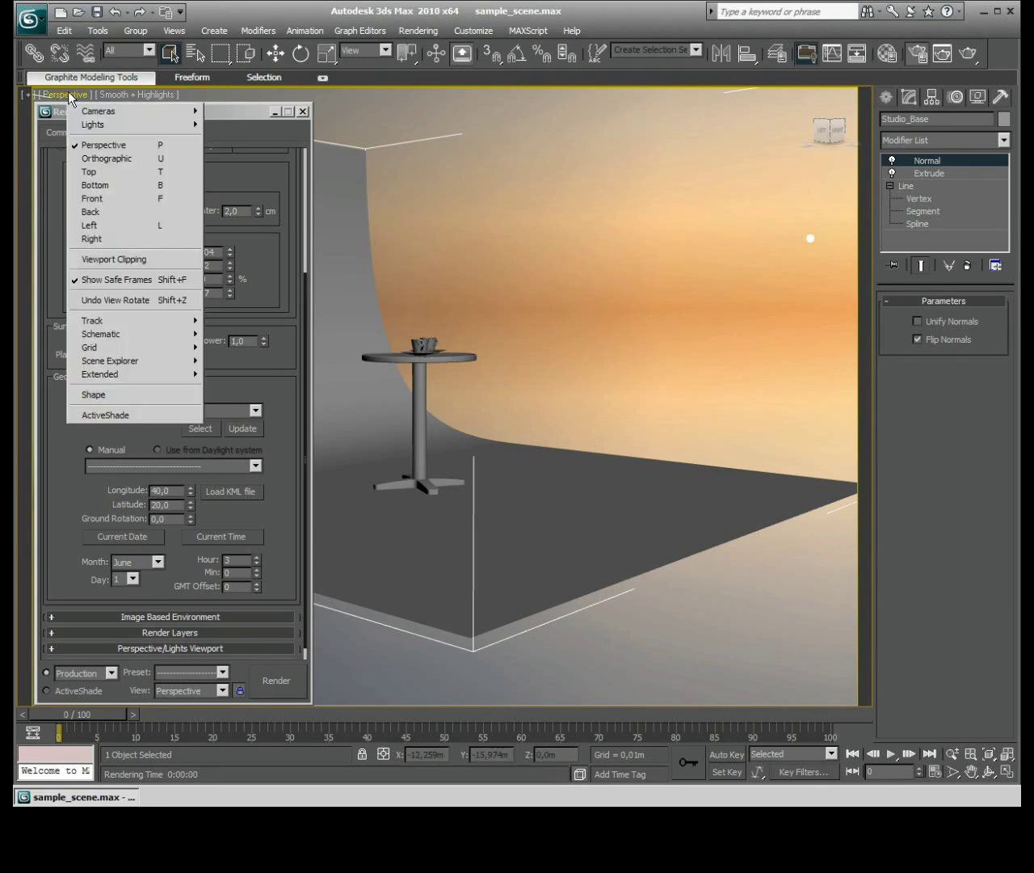
{"action": "mouse_move", "coordinate": [84, 116]}
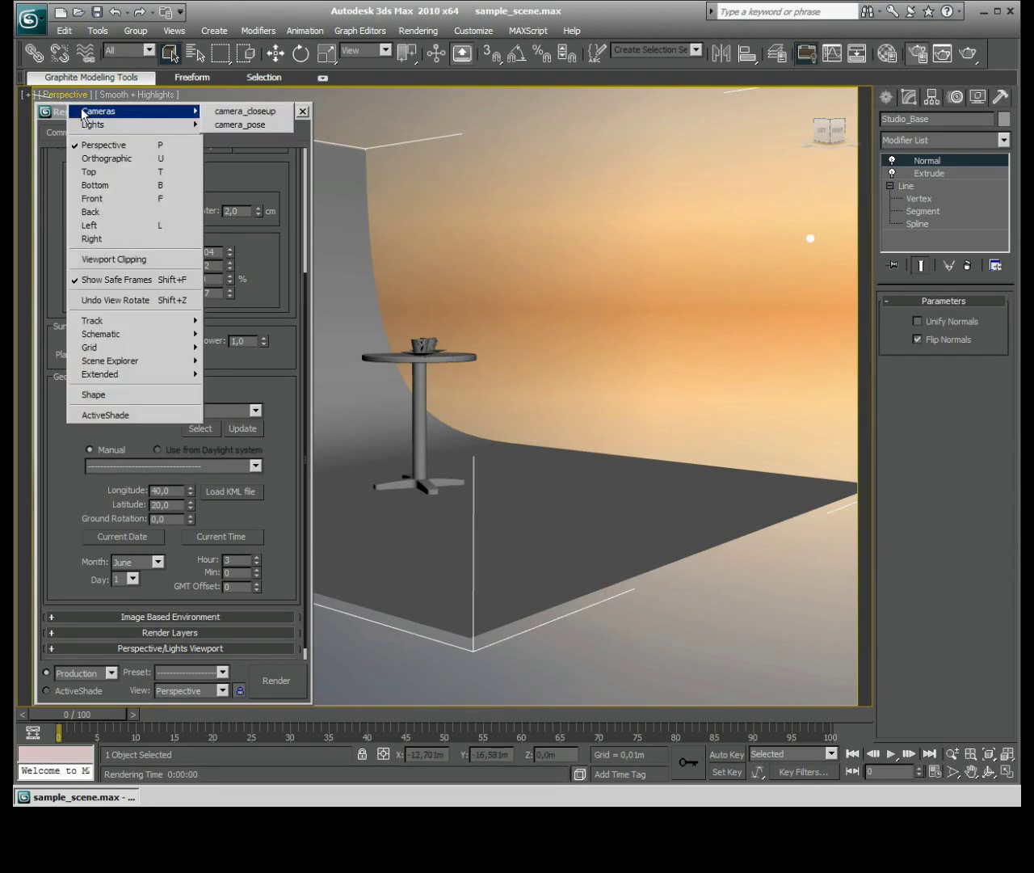
{"action": "left_click", "coordinate": [241, 125]}
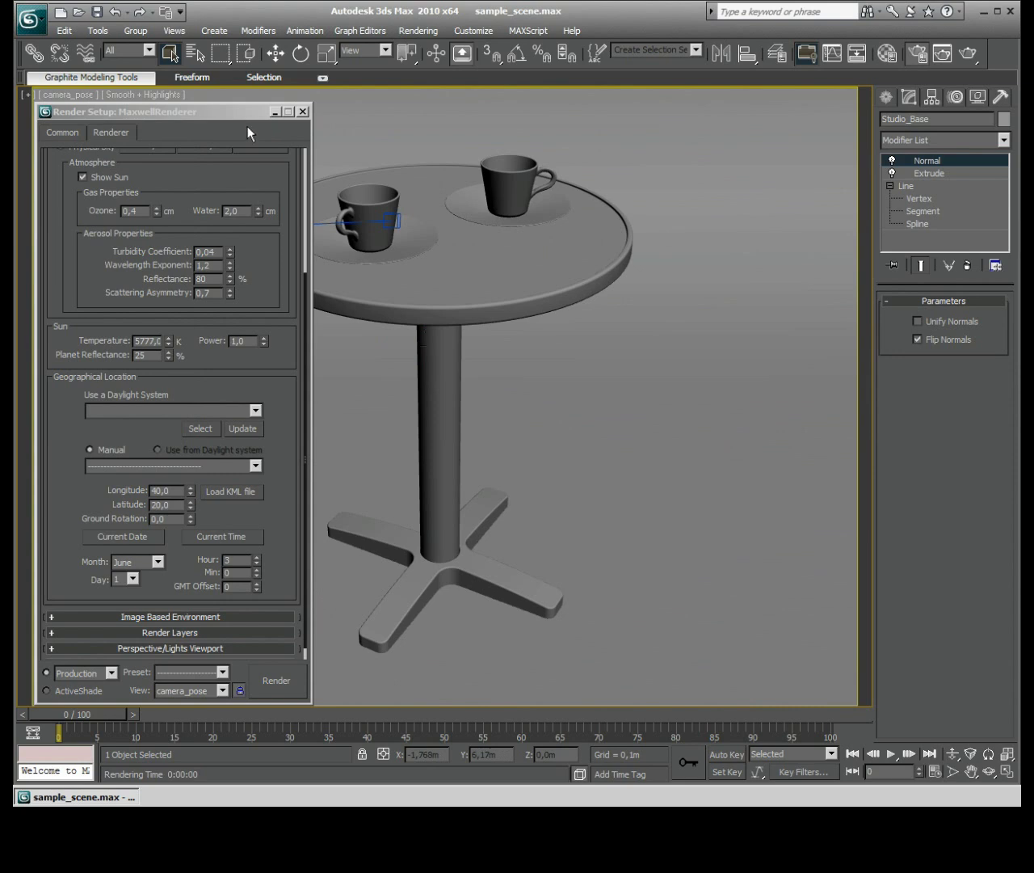
{"action": "left_click", "coordinate": [284, 687]}
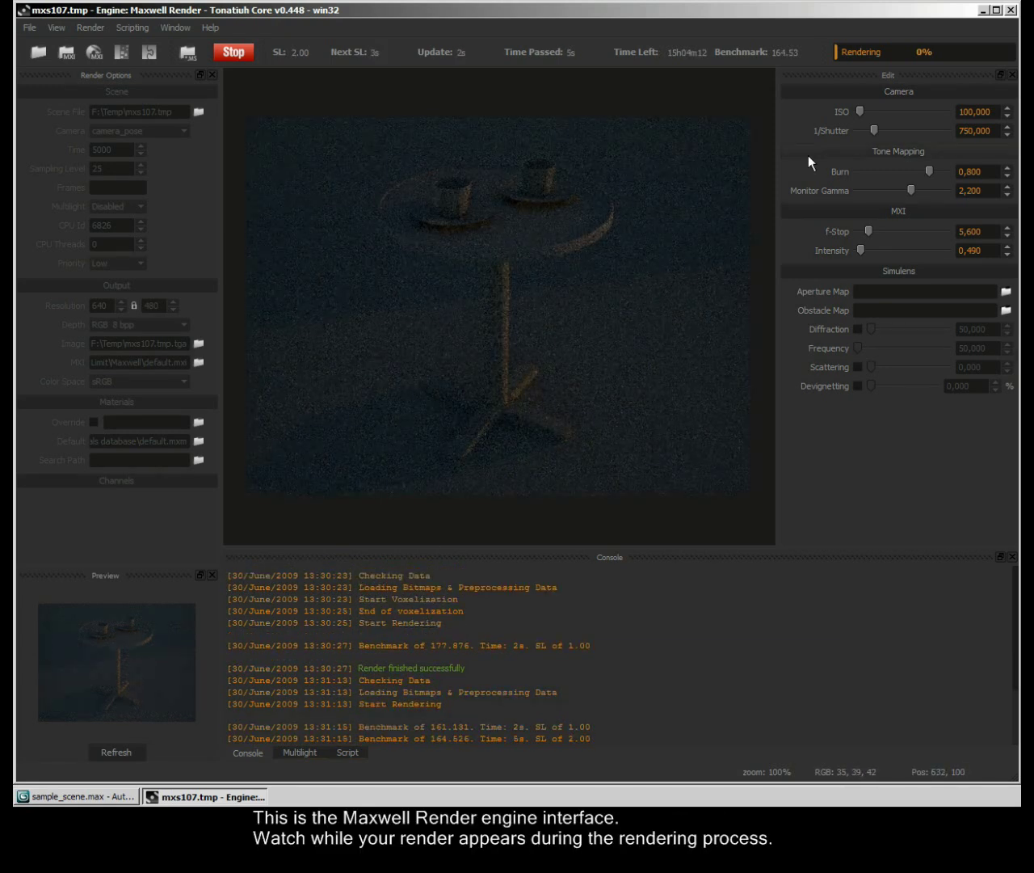
Re-expose the render brighter with 1/Shutter 244,000 and ISO 390,000
{"action": "left_click_drag", "start_coordinate": [876, 132], "coordinate": [861, 131]}
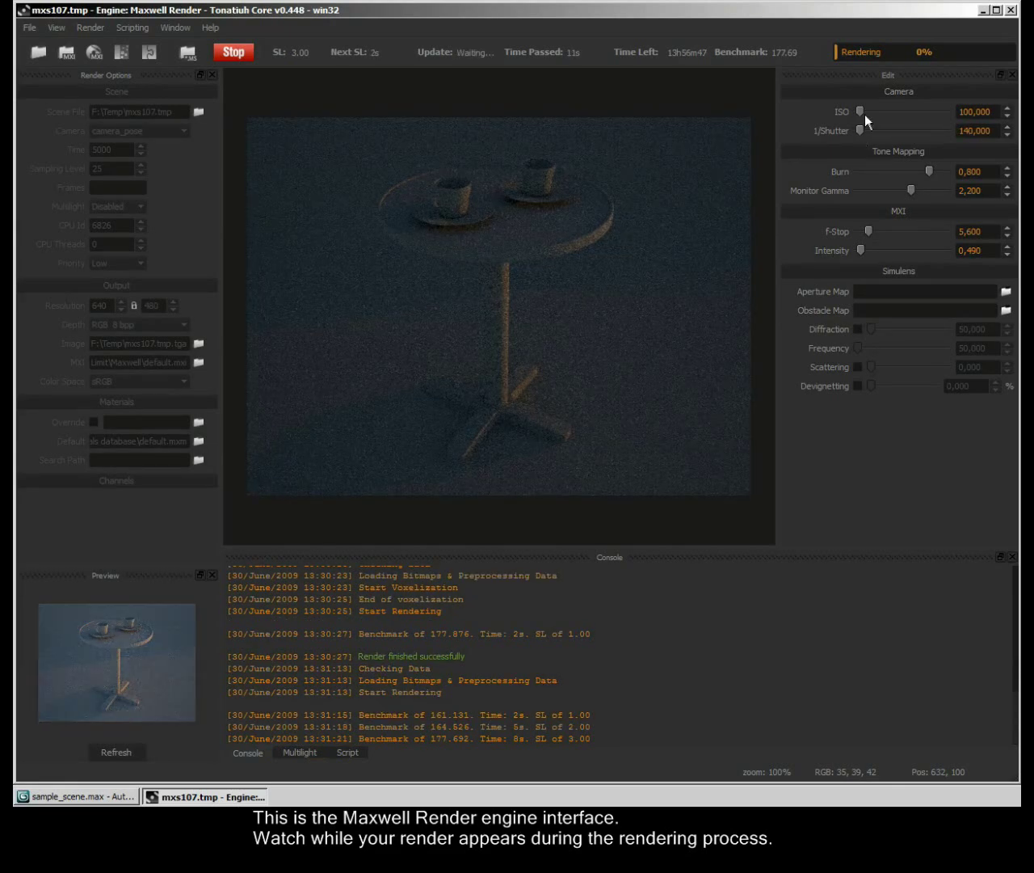
{"action": "mouse_move", "coordinate": [865, 112]}
{"action": "left_mouse_down"}
{"action": "mouse_move", "coordinate": [862, 131]}
{"action": "mouse_move", "coordinate": [881, 112]}
{"action": "mouse_move", "coordinate": [869, 113]}
{"action": "left_mouse_up"}
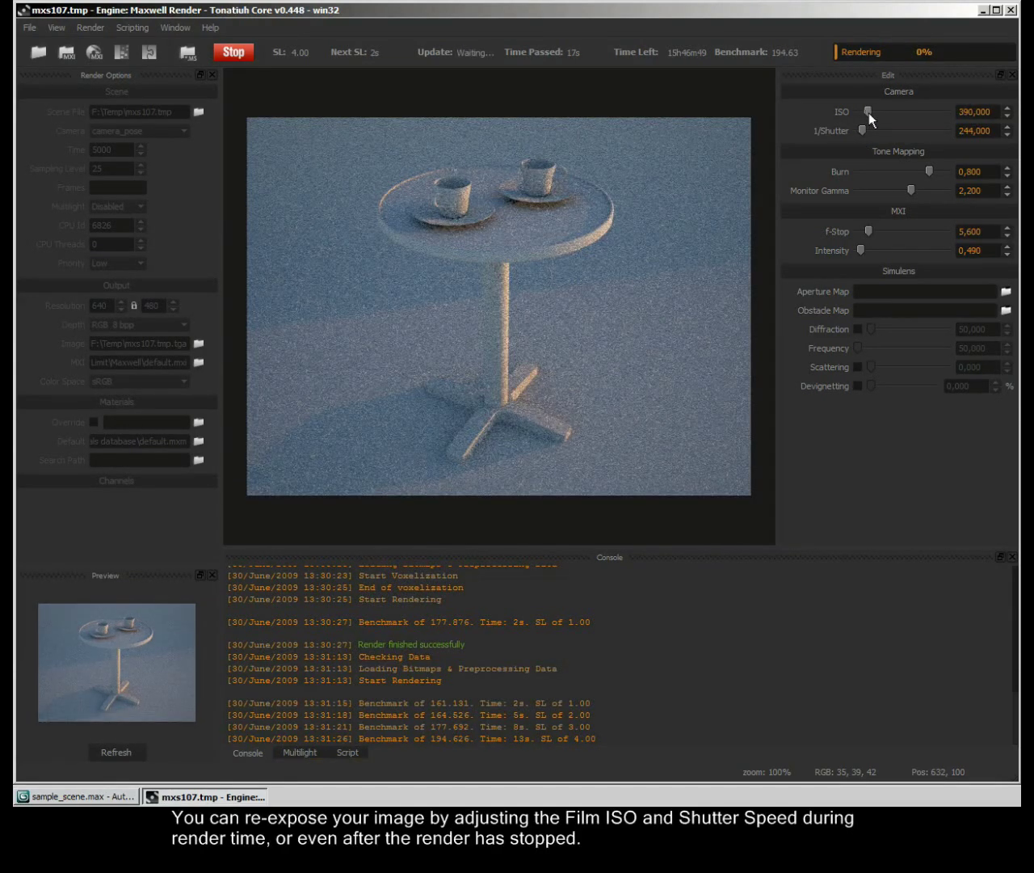
Set the camera exposure to ISO 400,000 and 1/Shutter 250,000
{"action": "key", "text": "Tab"}
{"action": "type", "text": "400"}
{"action": "left_click", "coordinate": [989, 131]}
{"action": "double_click", "coordinate": [989, 130]}
{"action": "type", "text": "250"}
{"action": "key", "text": "Return"}
{"action": "left_click", "coordinate": [548, 281]}
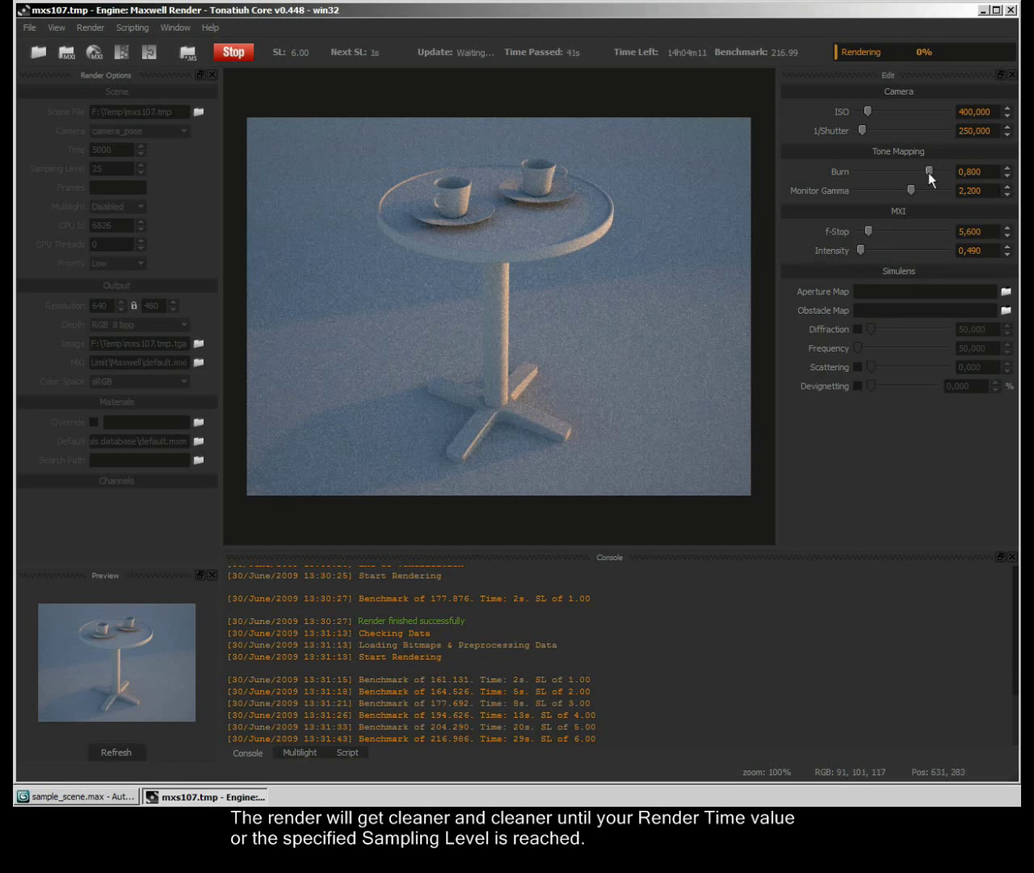
Raise Burn to 1,000, try Monitor Gamma at 1,500, then restore it to 2,200
{"action": "mouse_move", "coordinate": [930, 172]}
{"action": "left_mouse_down"}
{"action": "mouse_move", "coordinate": [948, 171]}
{"action": "mouse_move", "coordinate": [855, 171]}
{"action": "mouse_move", "coordinate": [950, 171]}
{"action": "left_mouse_up"}
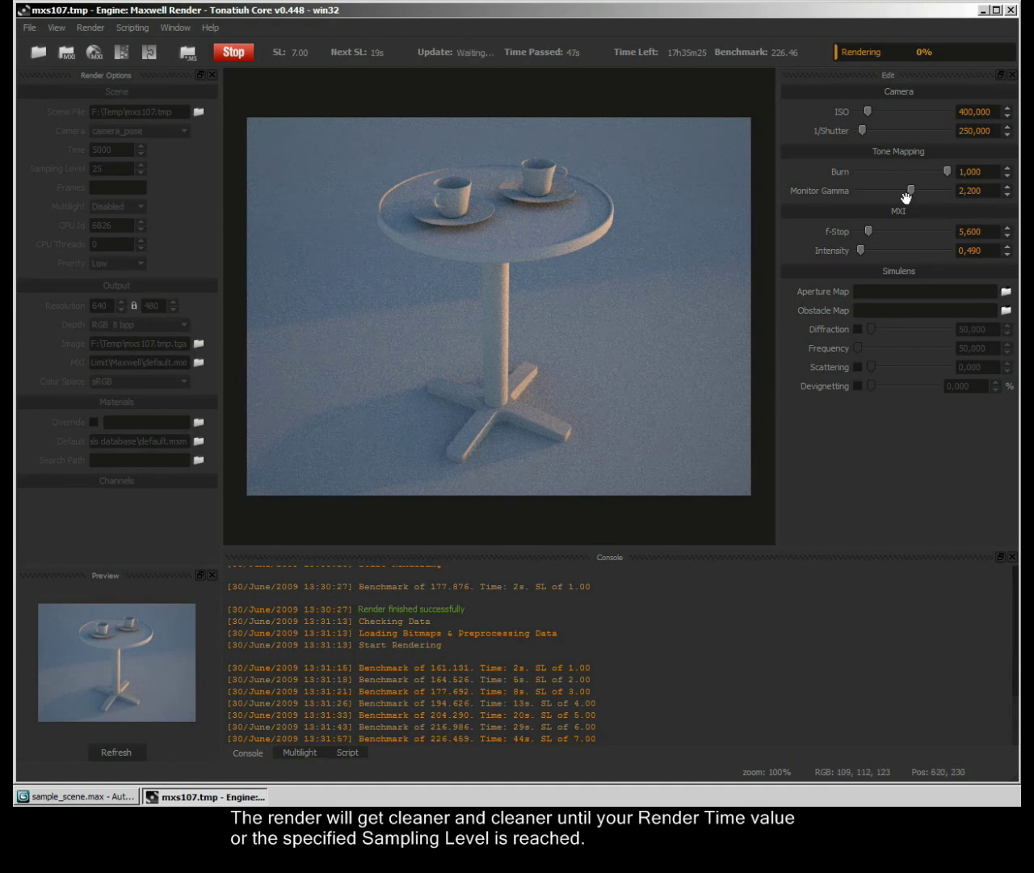
{"action": "mouse_move", "coordinate": [885, 189]}
{"action": "left_mouse_down"}
{"action": "mouse_move", "coordinate": [855, 190]}
{"action": "mouse_move", "coordinate": [925, 190]}
{"action": "mouse_move", "coordinate": [870, 193]}
{"action": "left_mouse_up"}
{"action": "left_click", "coordinate": [970, 191]}
{"action": "type", "text": "1,5"}
{"action": "key", "text": "Return"}
{"action": "type", "text": "2,2"}
{"action": "key", "text": "Return"}
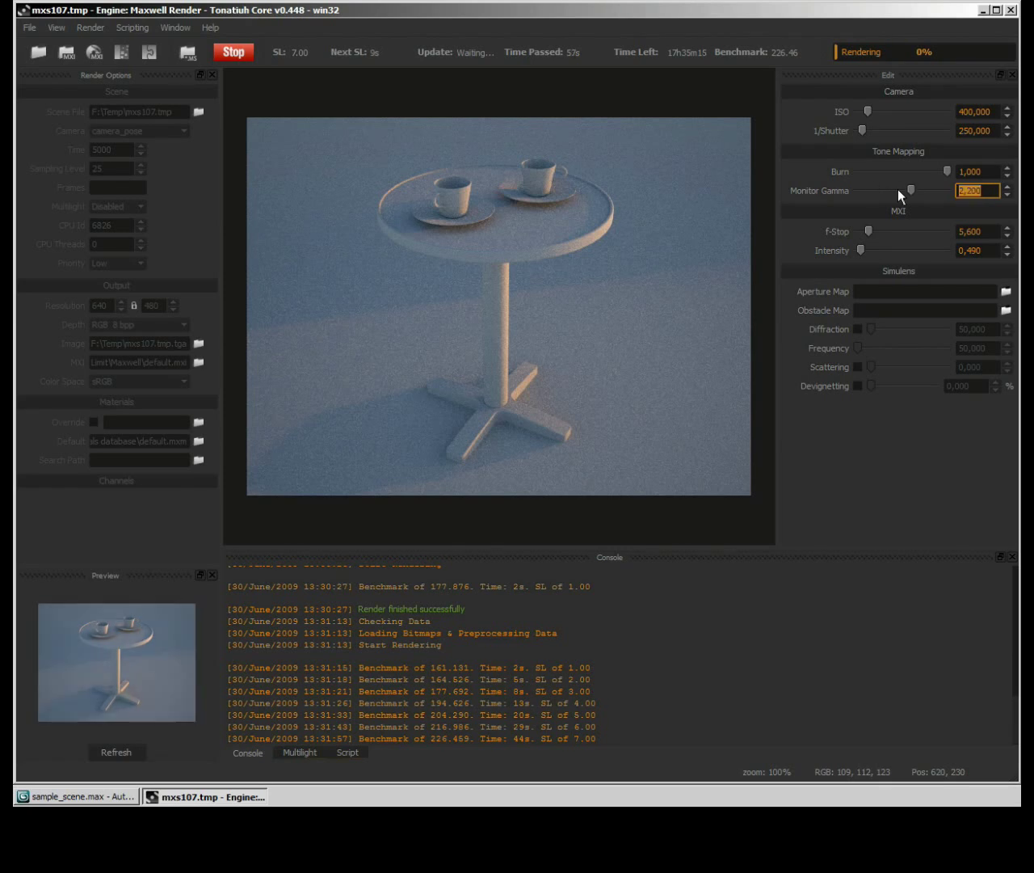
{"action": "left_click", "coordinate": [800, 189]}
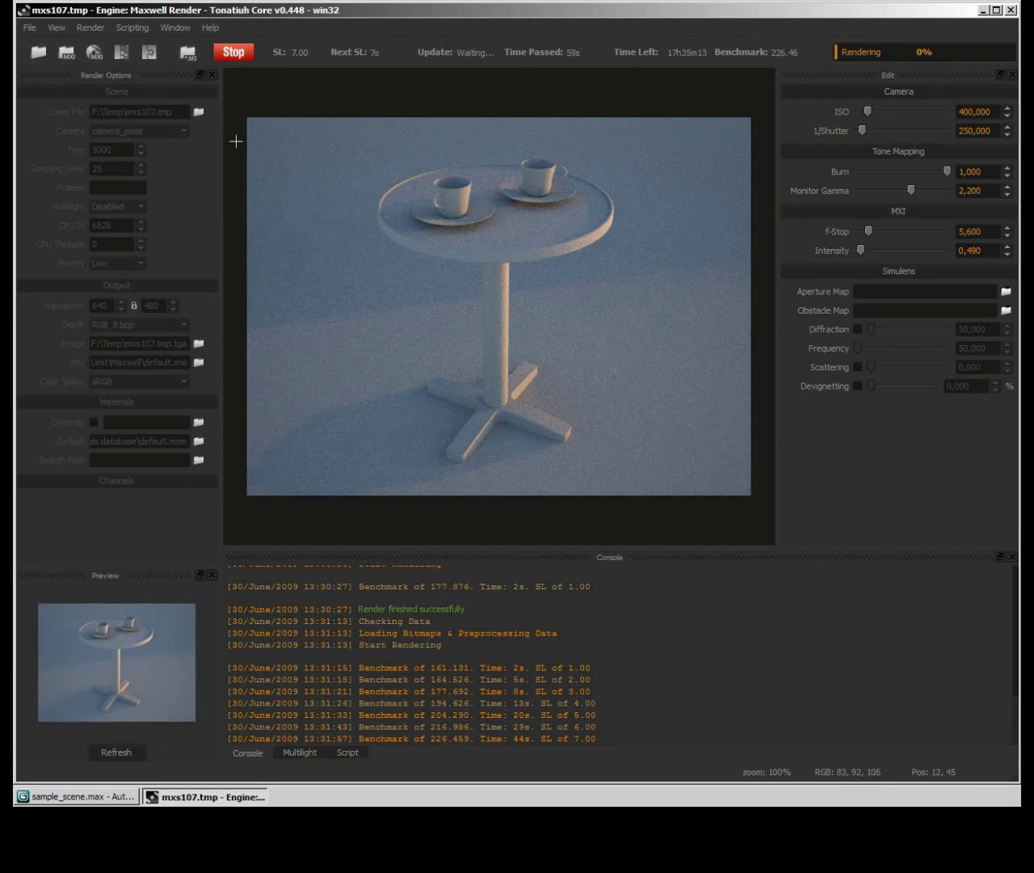
Stop the render and quit Maxwell Render despite the rendering warning
{"action": "left_click", "coordinate": [244, 54]}
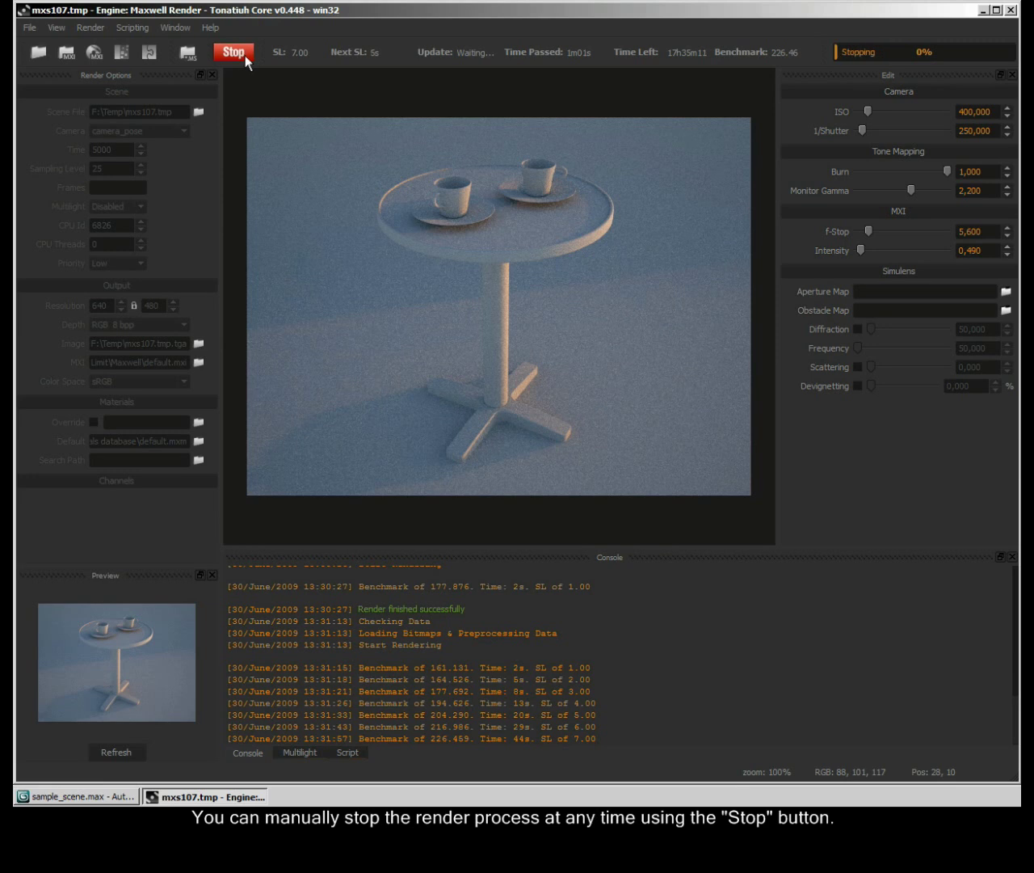
{"action": "left_click", "coordinate": [1010, 10]}
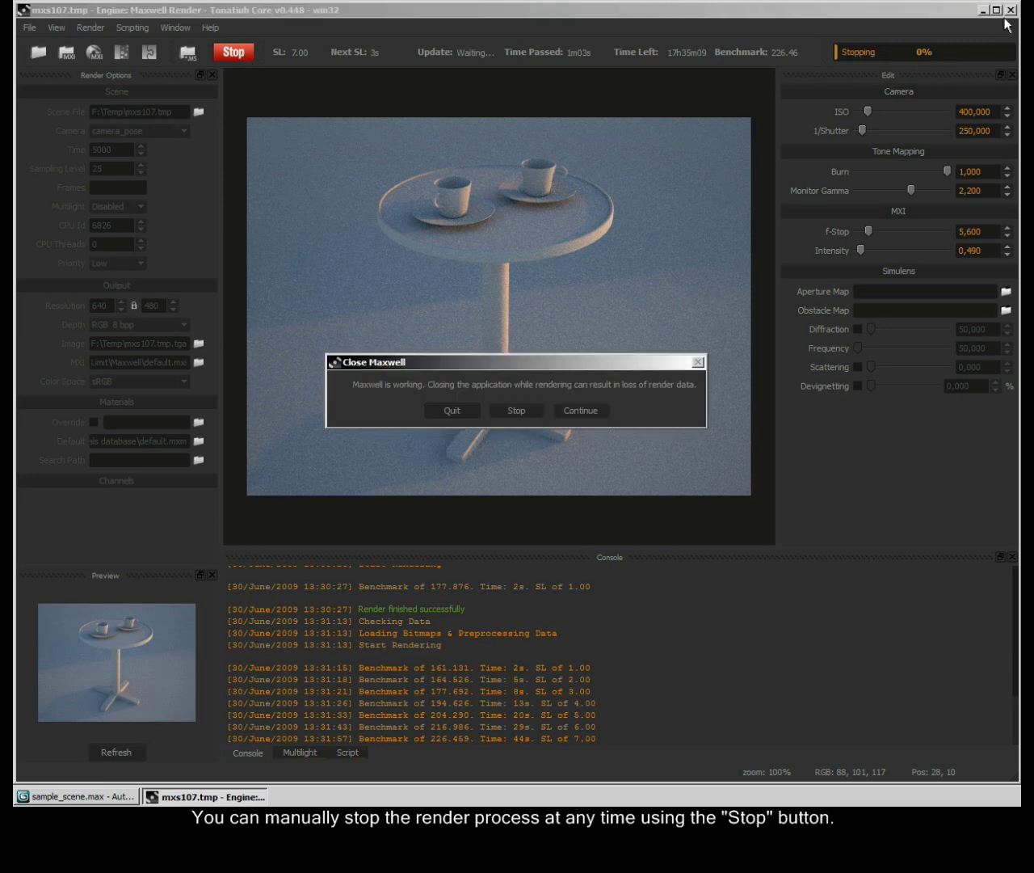
{"action": "left_click", "coordinate": [453, 411]}
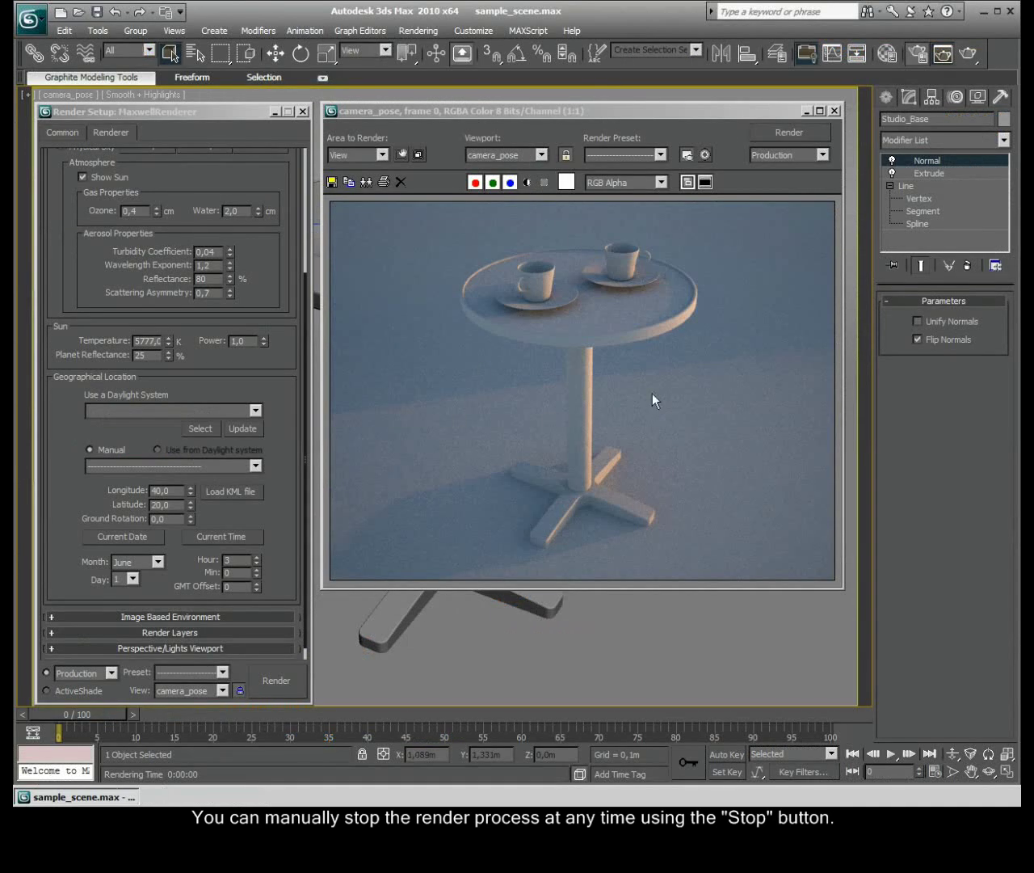
Close the rendered image, advance the sun's hour to 14, and launch a new Maxwell render
{"action": "left_click", "coordinate": [527, 115]}
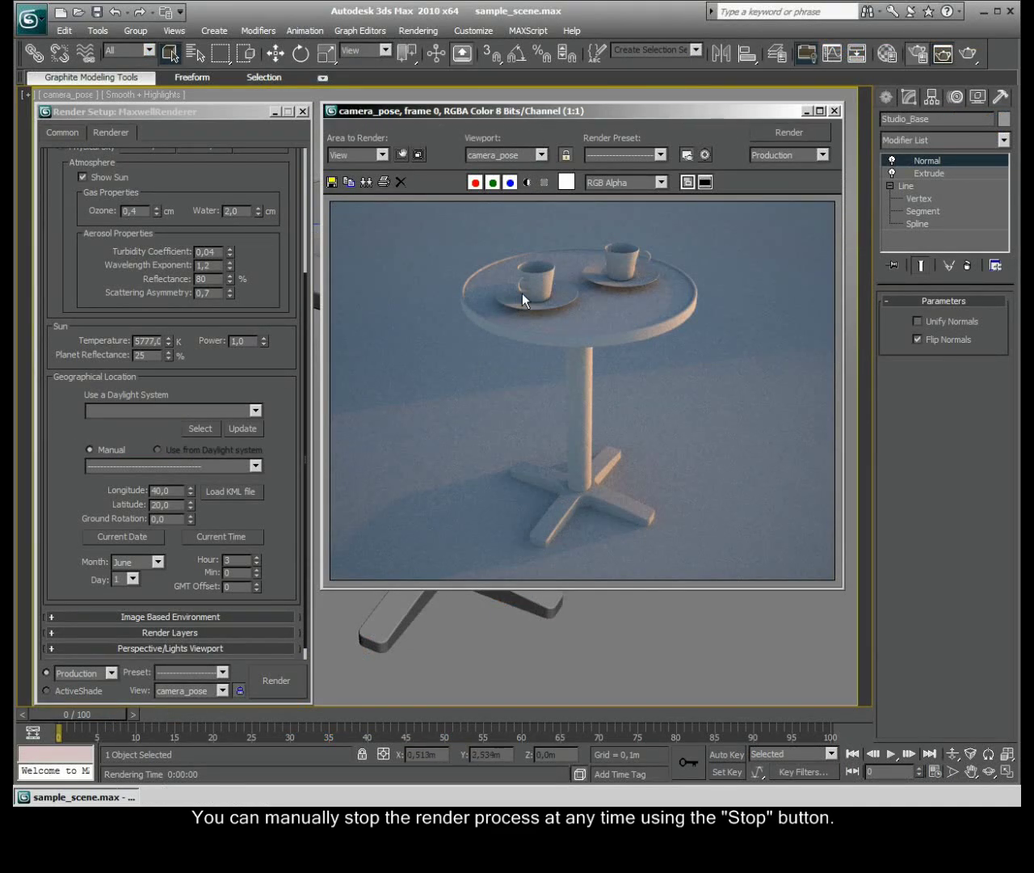
{"action": "left_click", "coordinate": [833, 112]}
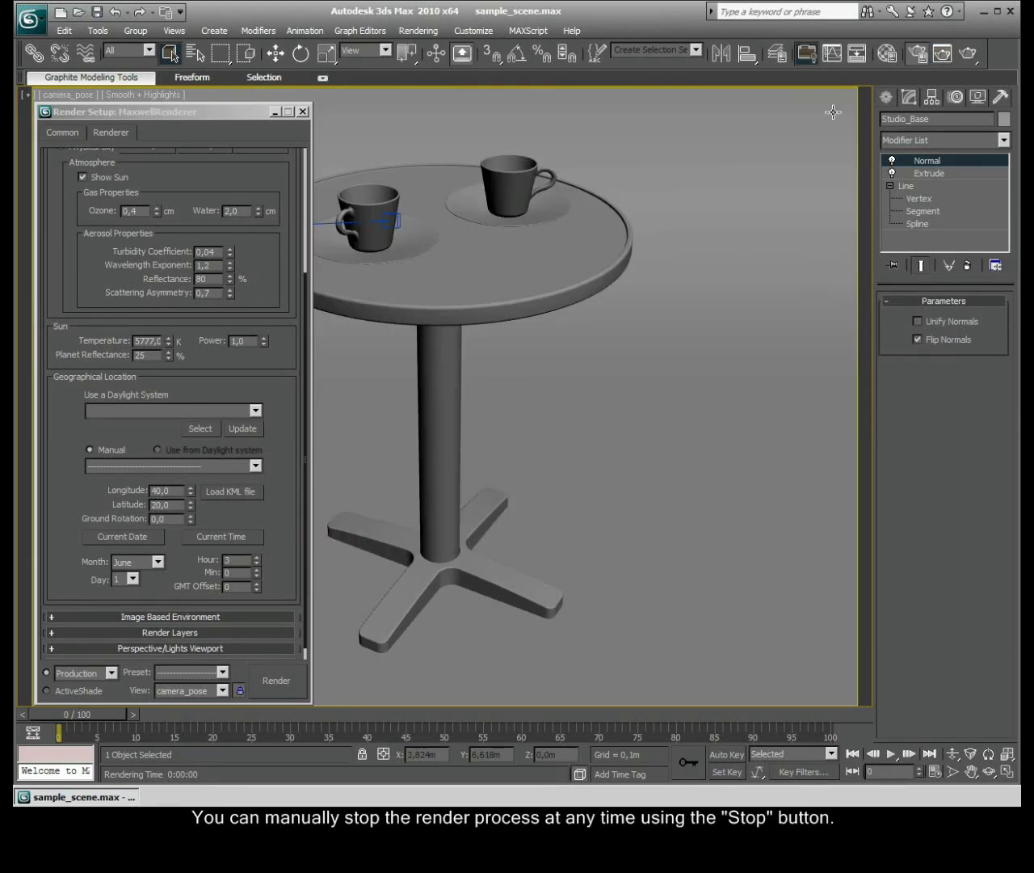
{"action": "left_click", "coordinate": [257, 559]}
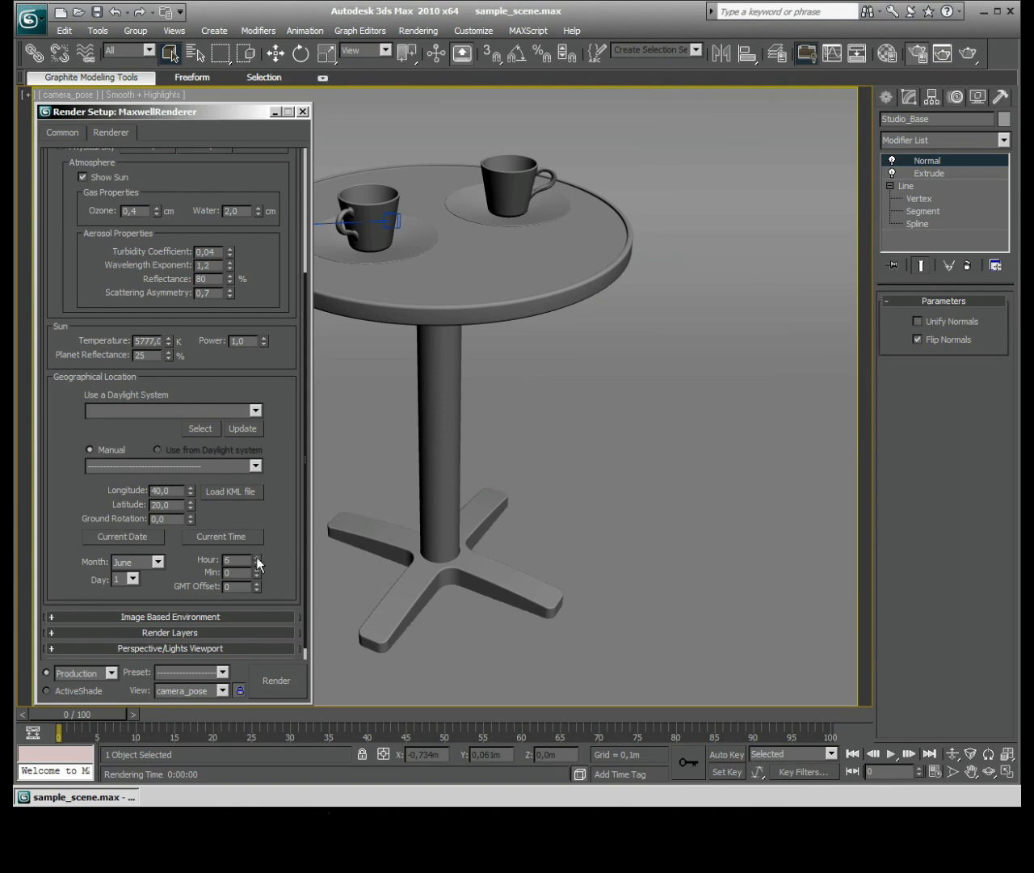
{"action": "left_click", "coordinate": [256, 556]}
{"action": "left_click", "coordinate": [256, 557]}
{"action": "left_click", "coordinate": [257, 557]}
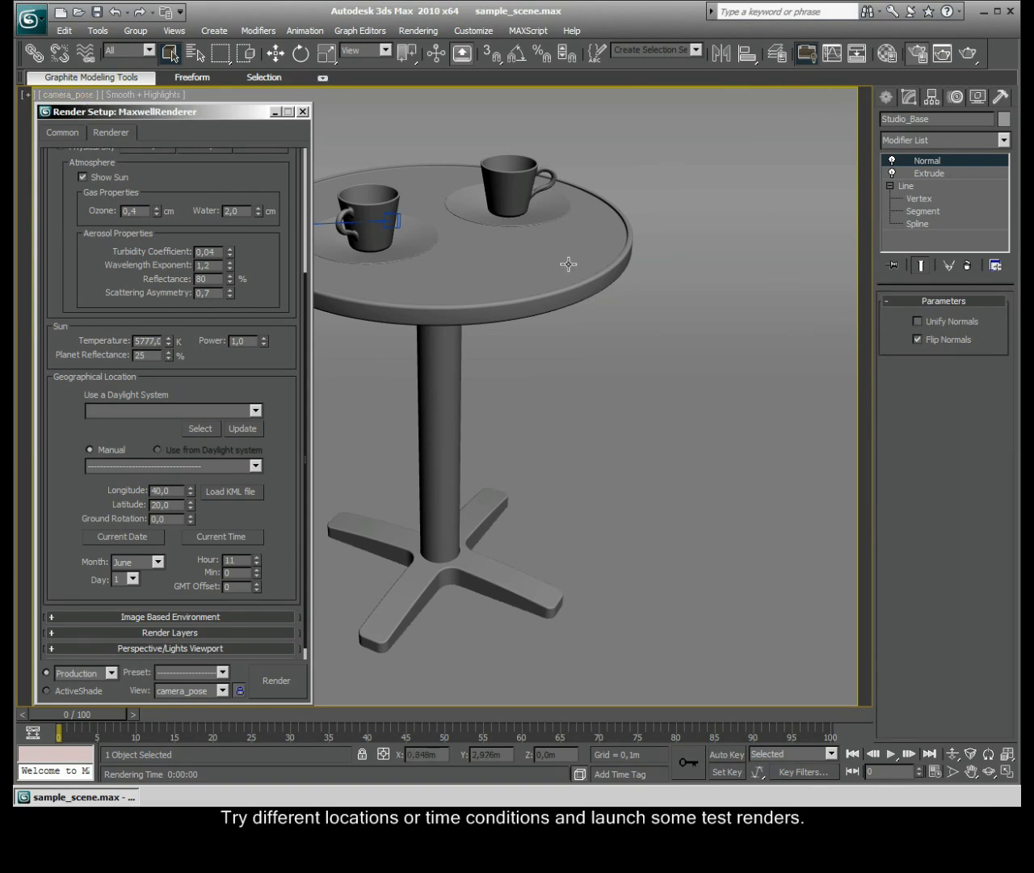
{"action": "left_click", "coordinate": [257, 558]}
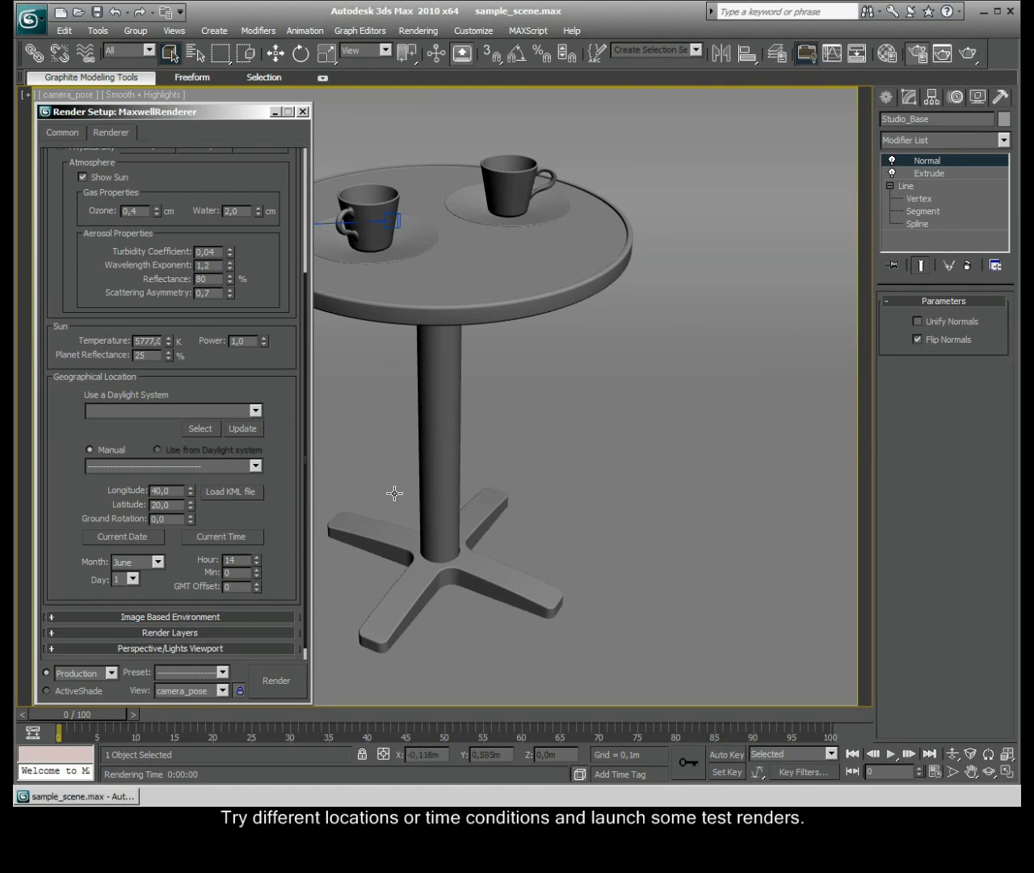
{"action": "left_click", "coordinate": [290, 670]}
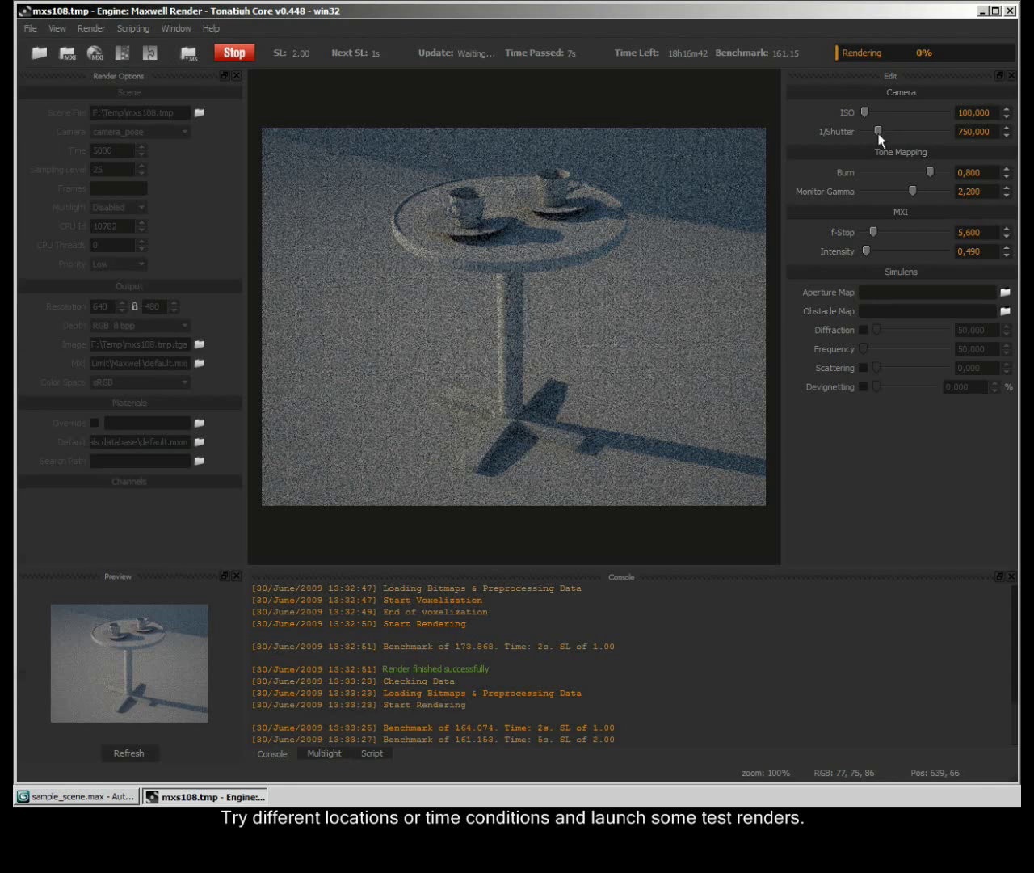
Test the exposure by dragging the ISO, 1/Shutter and Monitor Gamma sliders
{"action": "left_click_drag", "start_coordinate": [880, 131], "coordinate": [877, 128]}
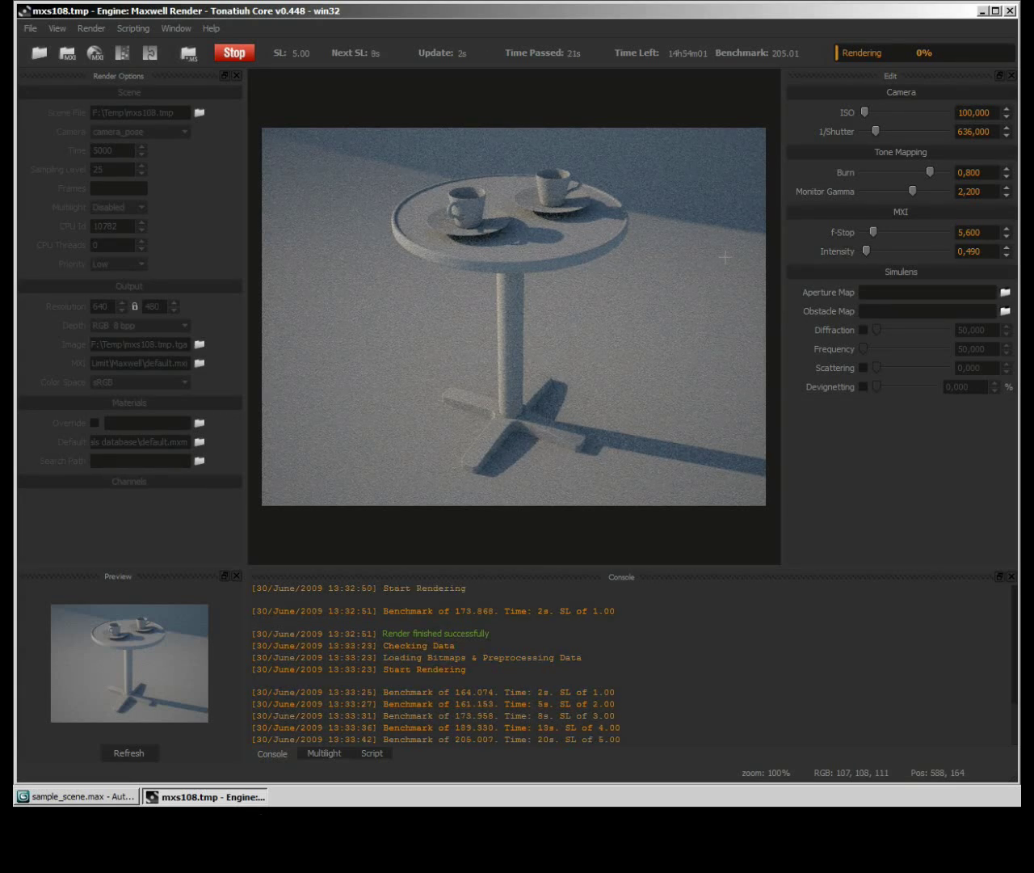
{"action": "left_click_drag", "start_coordinate": [866, 113], "coordinate": [930, 132]}
{"action": "left_click_drag", "start_coordinate": [914, 191], "coordinate": [890, 191]}
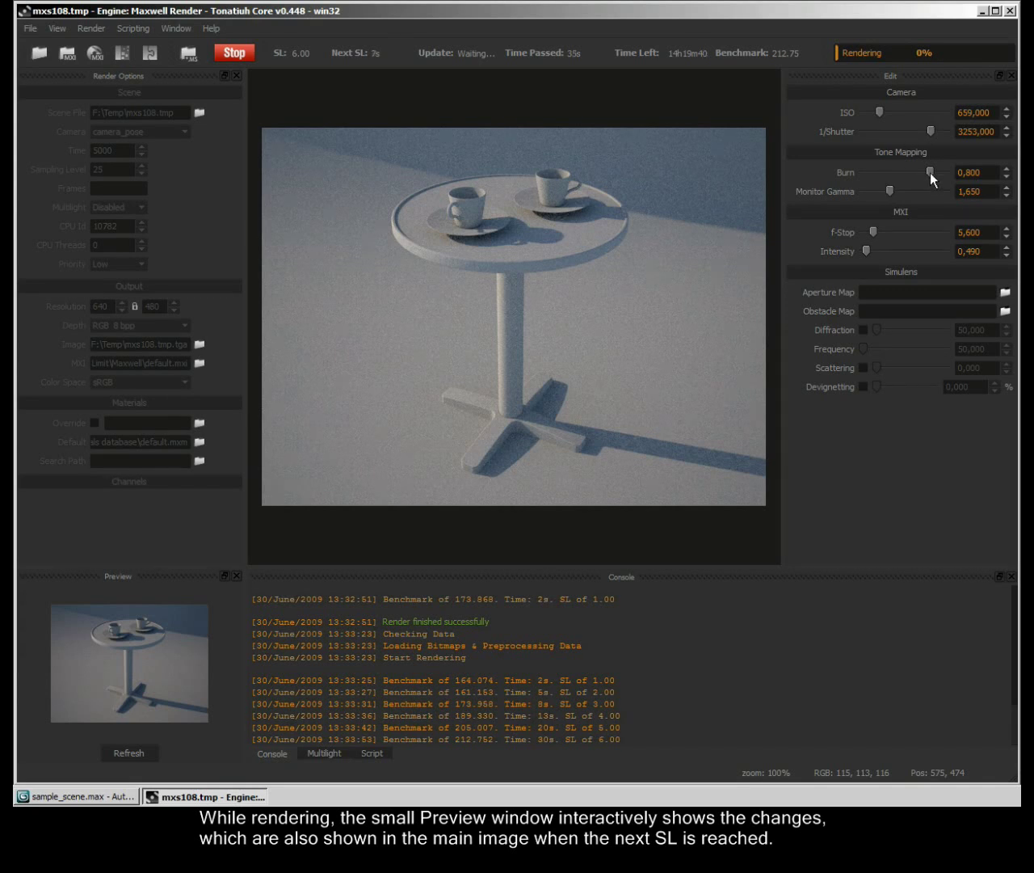
{"action": "left_click_drag", "start_coordinate": [931, 131], "coordinate": [943, 132]}
{"action": "mouse_move", "coordinate": [876, 111]}
{"action": "left_mouse_down"}
{"action": "mouse_move", "coordinate": [902, 111]}
{"action": "mouse_move", "coordinate": [894, 116]}
{"action": "left_mouse_up"}
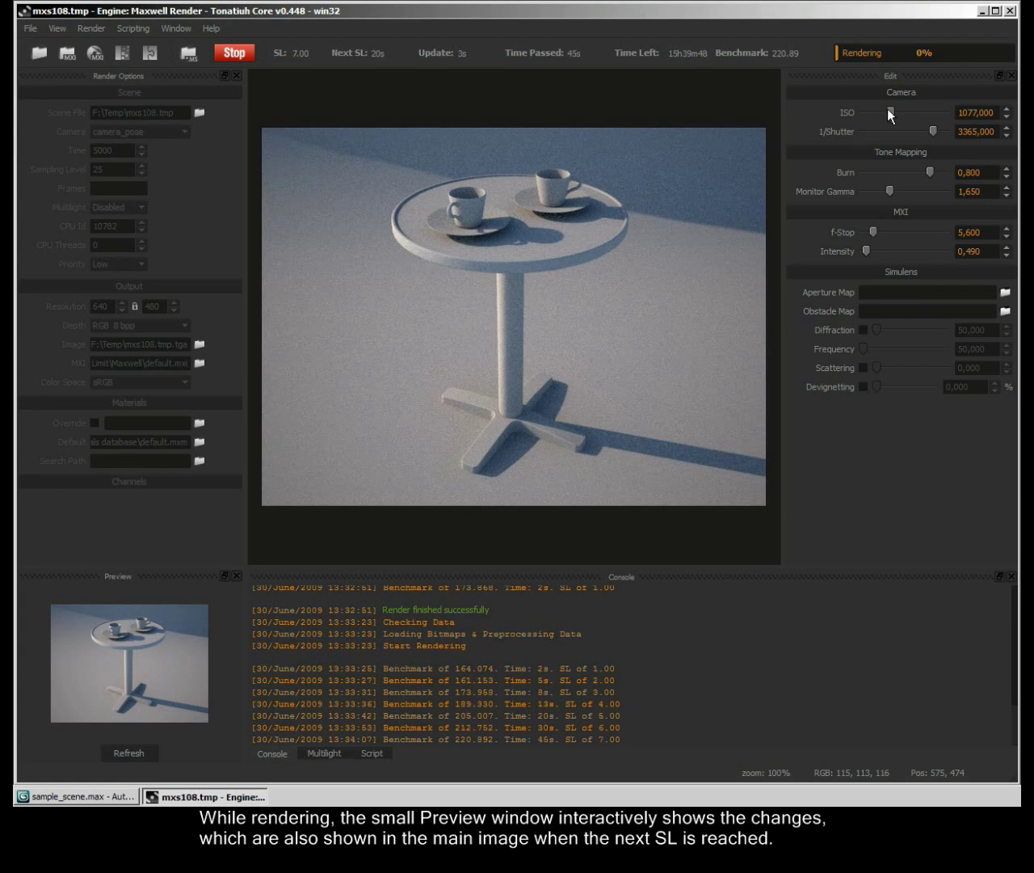
Return Monitor Gamma to 2,200 and set ISO 100,000 and 1/Shutter 250,000
{"action": "left_click", "coordinate": [972, 194]}
{"action": "left_click_drag", "start_coordinate": [851, 192], "coordinate": [850, 192]}
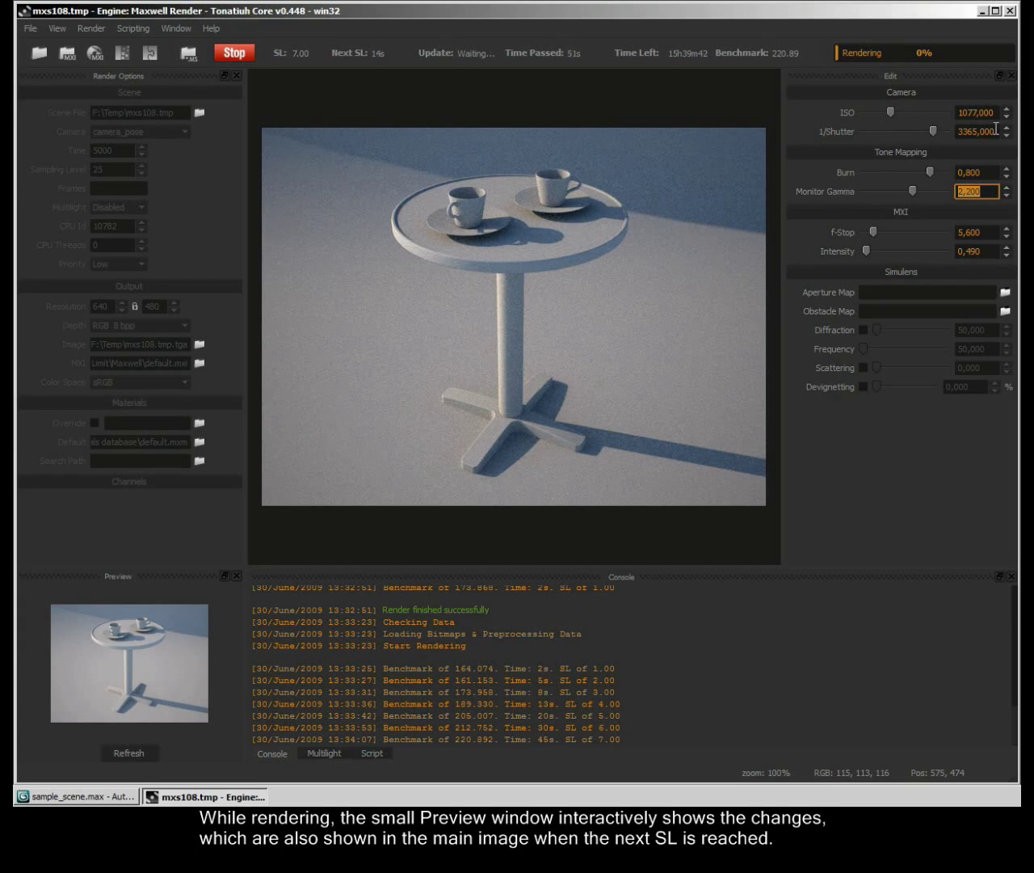
{"action": "left_click", "coordinate": [971, 131]}
{"action": "type", "text": "250,000"}
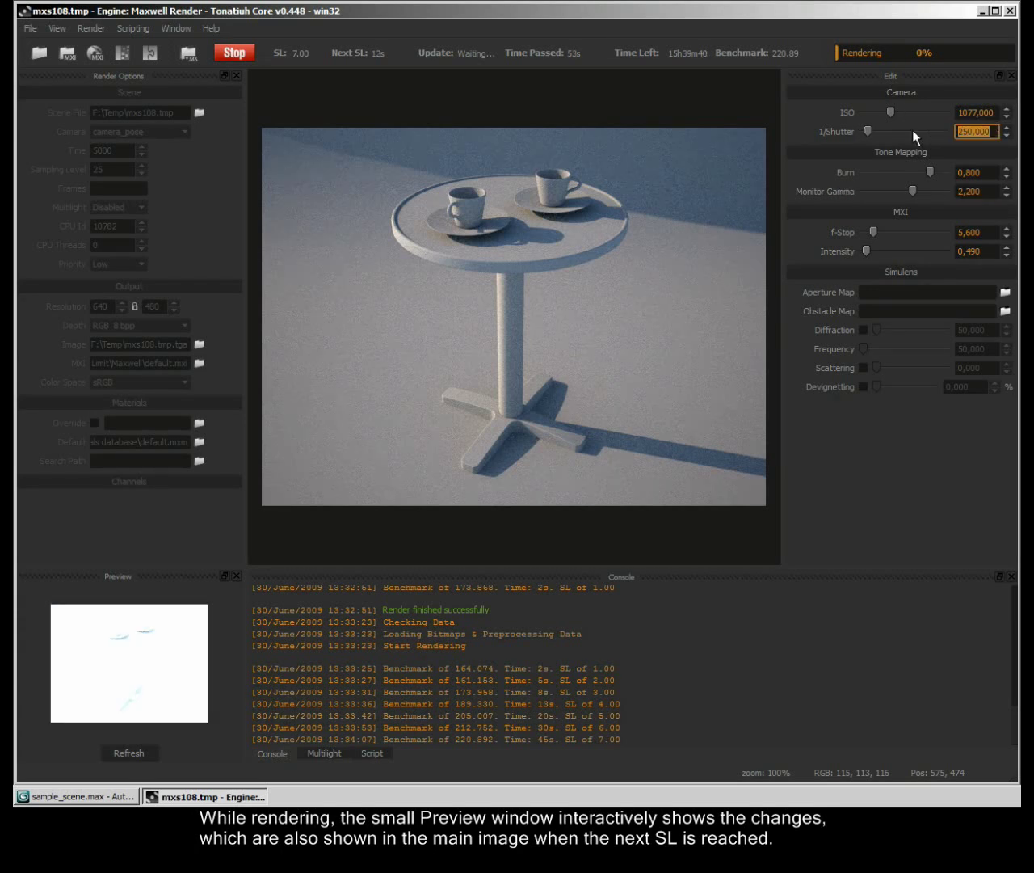
{"action": "left_click", "coordinate": [961, 113]}
{"action": "type", "text": "100"}
{"action": "key", "text": "Return"}
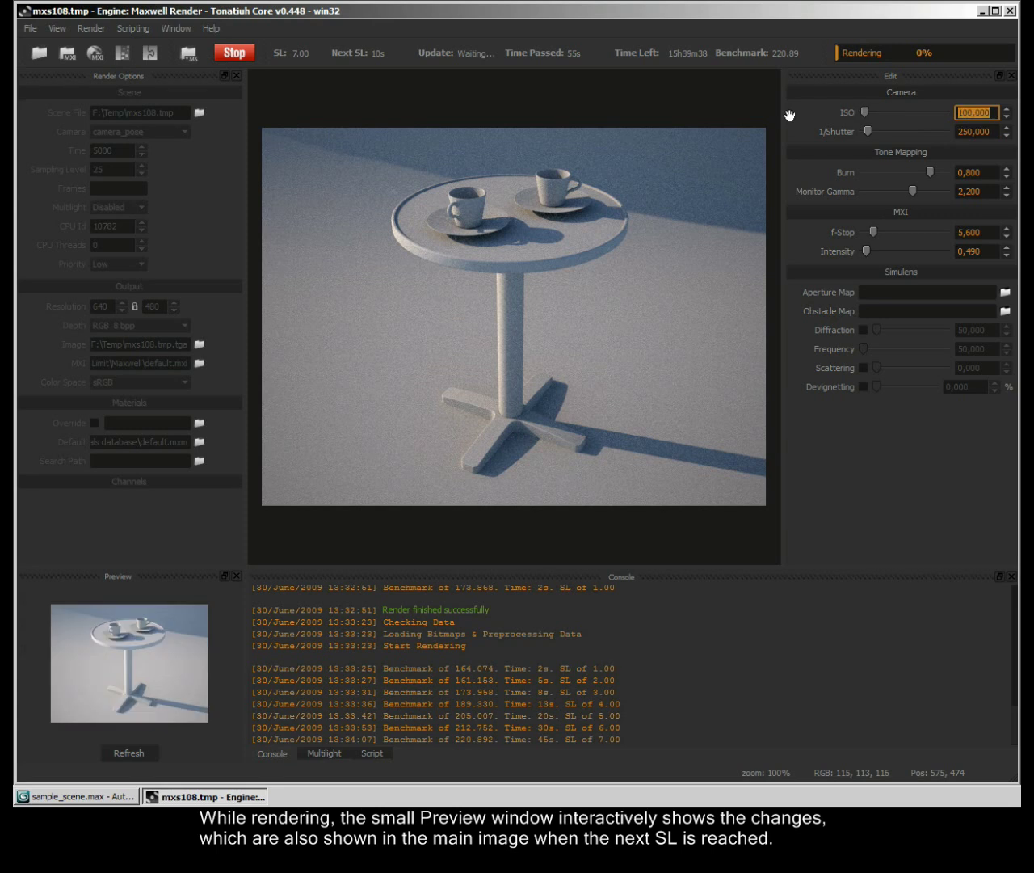
{"action": "key", "text": "Tab"}
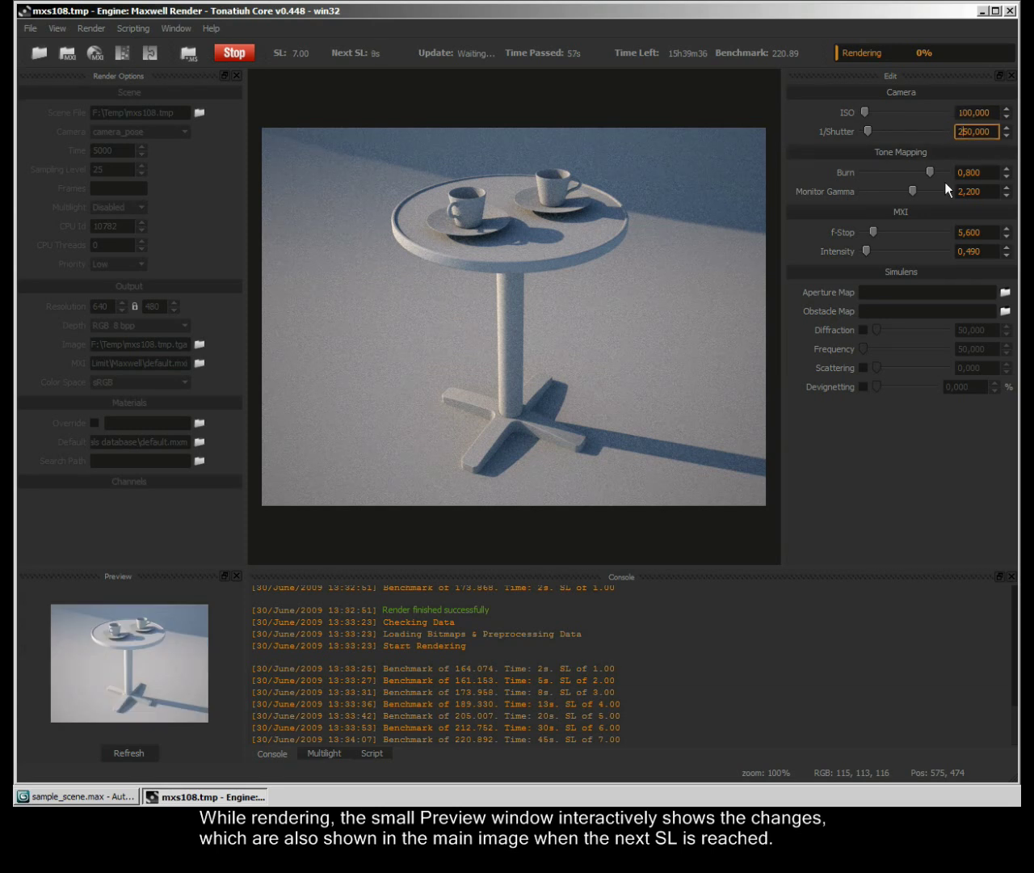
{"action": "left_click", "coordinate": [665, 188]}
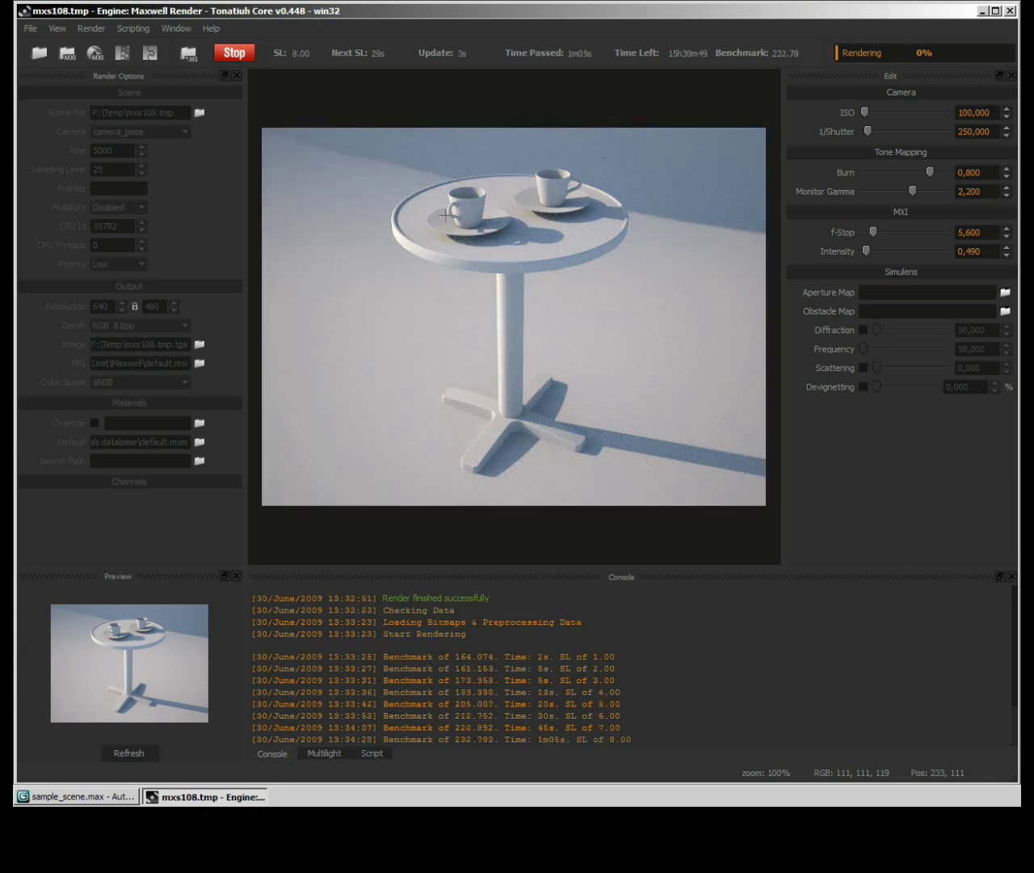
Zoom in to inspect the cup, then stop the render at sampling level 8
{"action": "scroll", "coordinate": [542, 259], "scroll_direction": "down", "scroll_amount": 1}
{"action": "scroll", "coordinate": [546, 259], "scroll_direction": "up", "scroll_amount": 3}
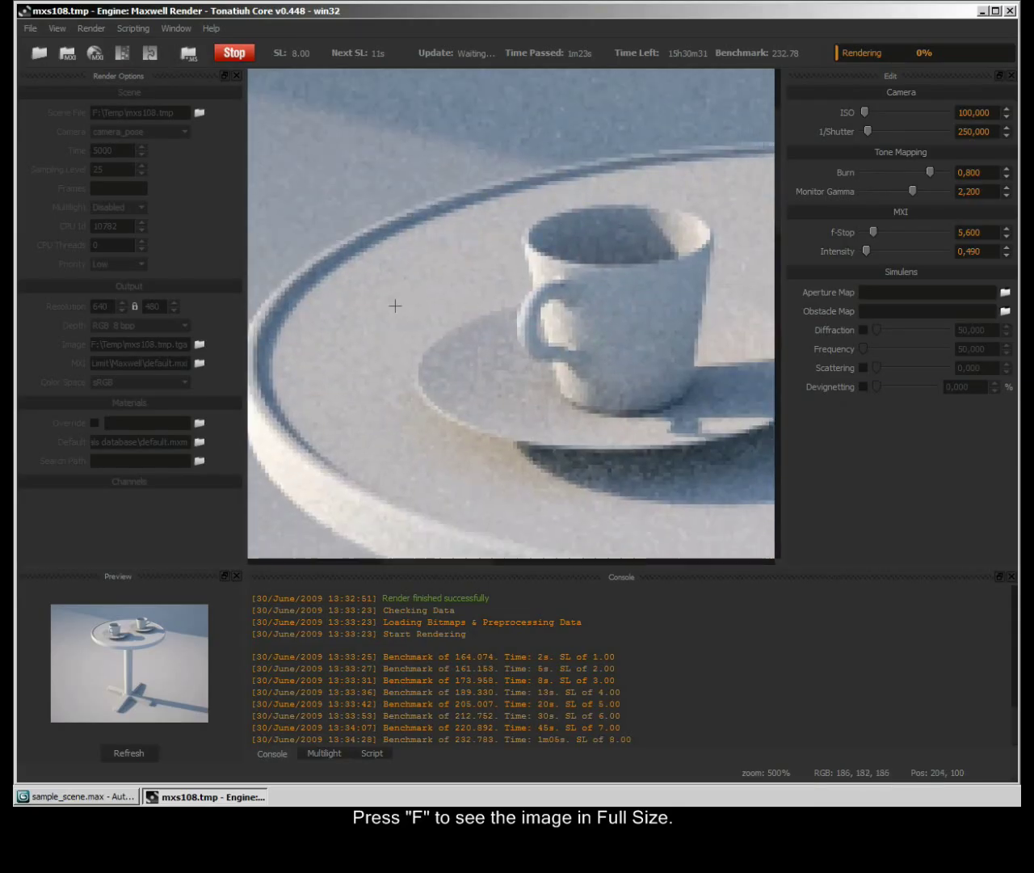
{"action": "scroll", "coordinate": [510, 343], "scroll_direction": "down", "scroll_amount": 2}
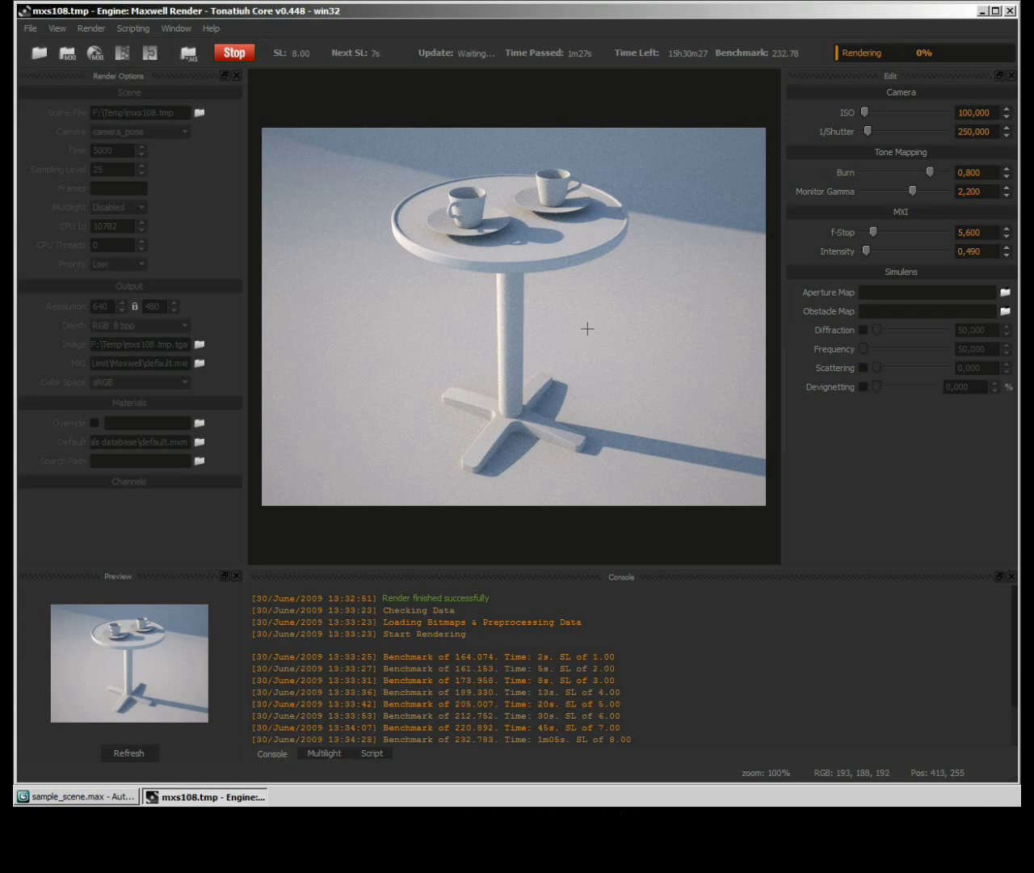
{"action": "left_click", "coordinate": [235, 53]}
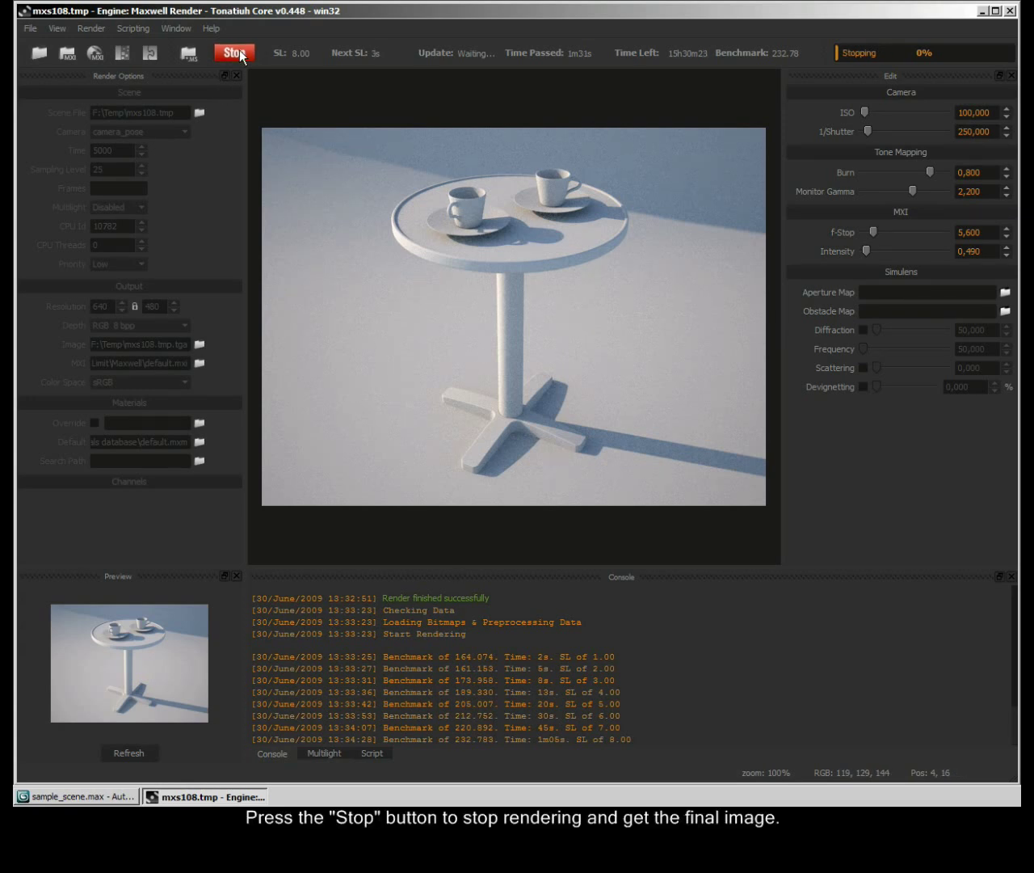